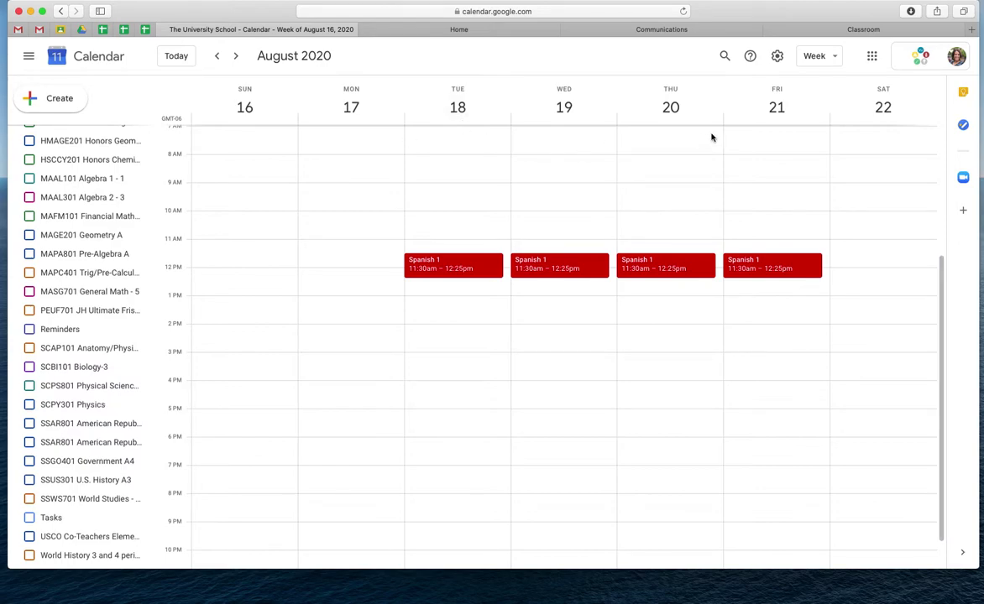
{"action": "left_click", "coordinate": [795, 32]}
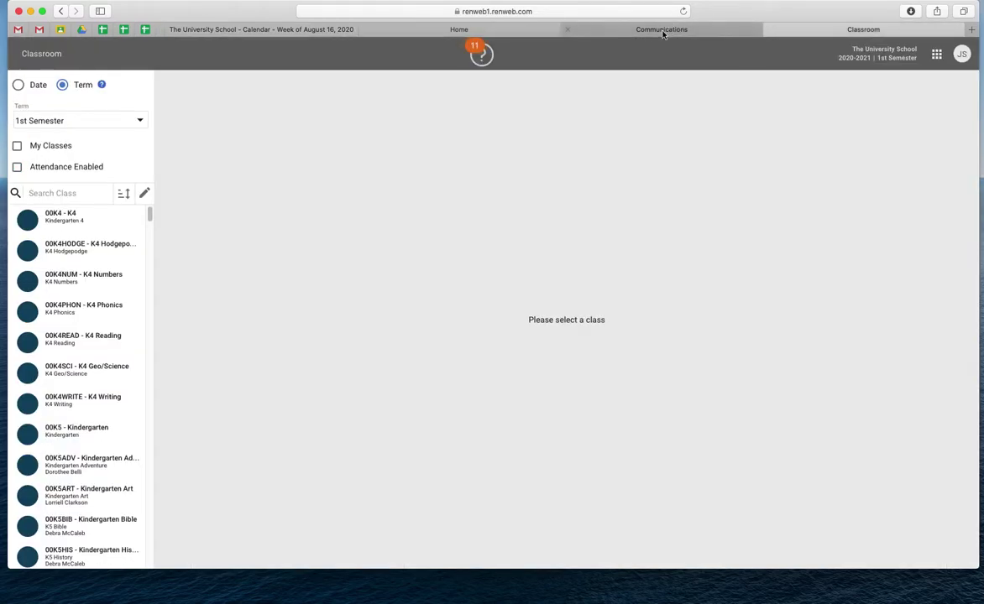
{"action": "left_click", "coordinate": [495, 30]}
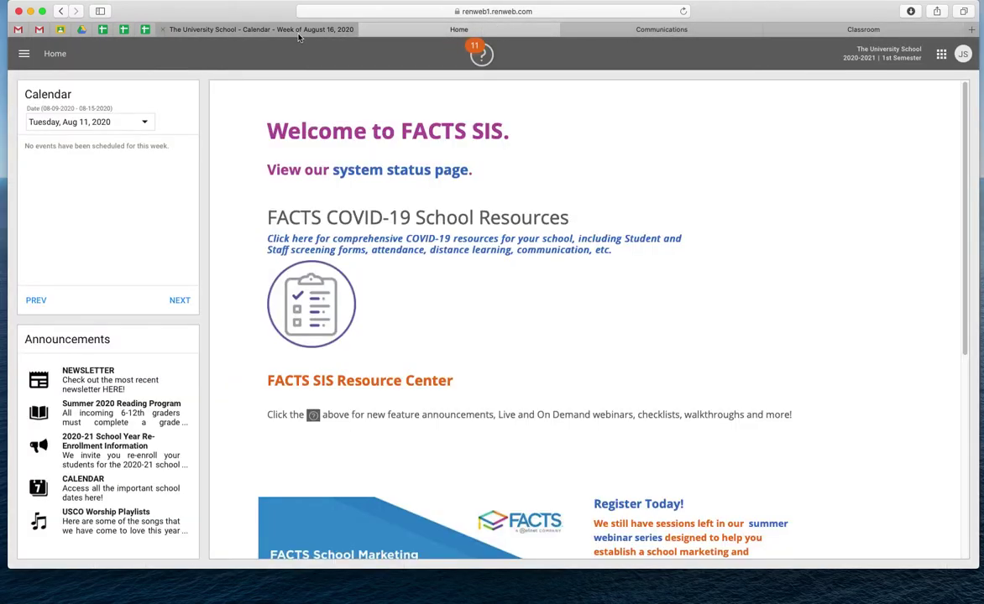
{"action": "left_click", "coordinate": [270, 31]}
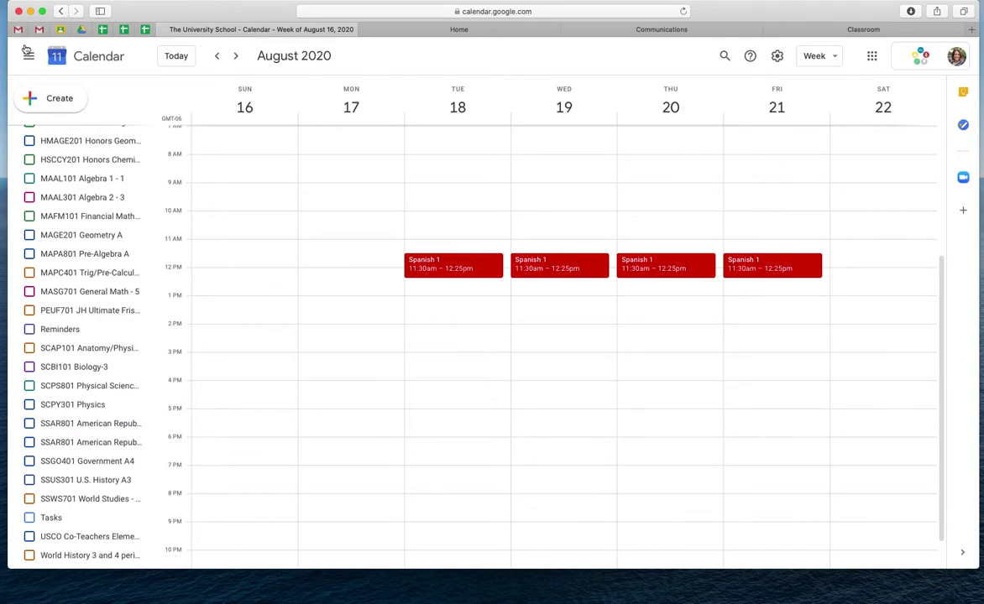
Step: Switch to Google Classroom, start a new announcement in the Spanish 1 Stream, and check its class and student recipient options
{"action": "left_click", "coordinate": [60, 29]}
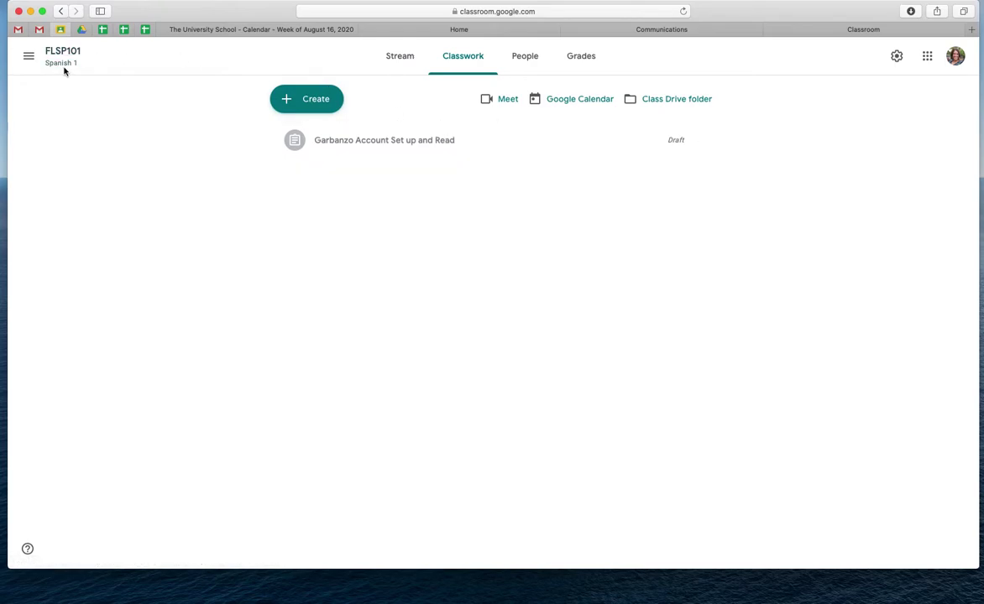
{"action": "left_click", "coordinate": [402, 57]}
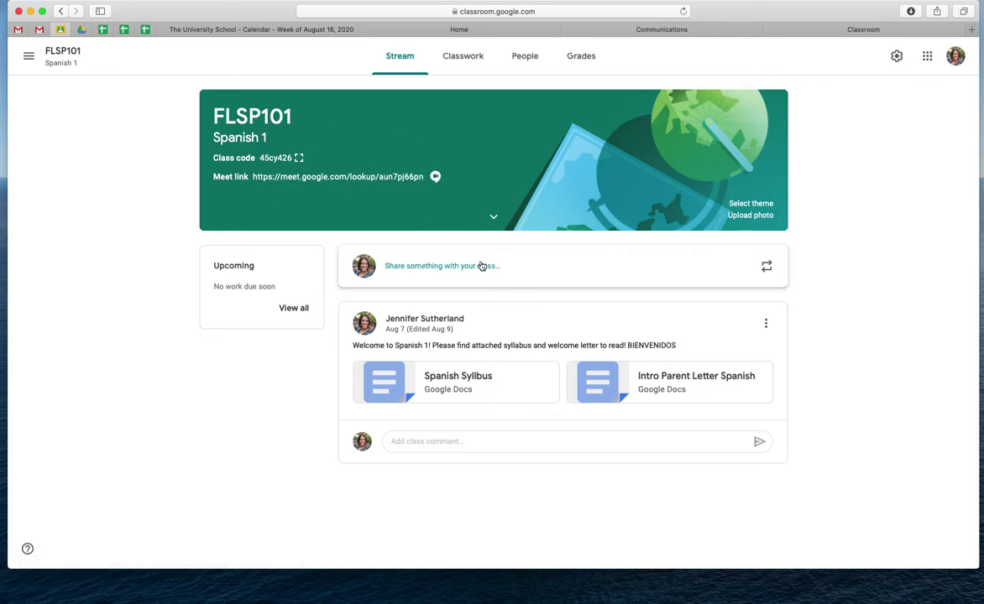
{"action": "left_click", "coordinate": [553, 272]}
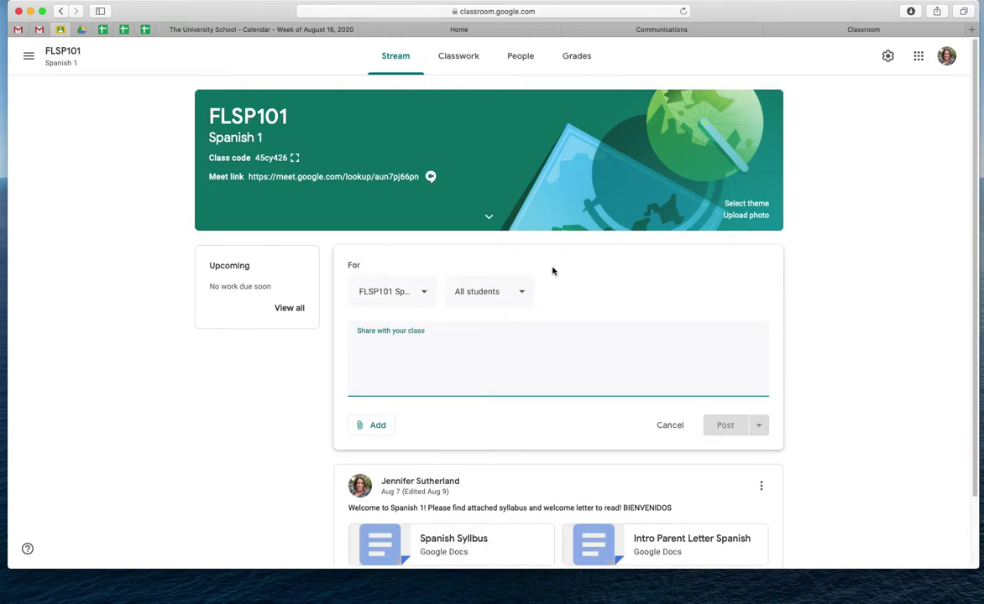
{"action": "left_click", "coordinate": [426, 294]}
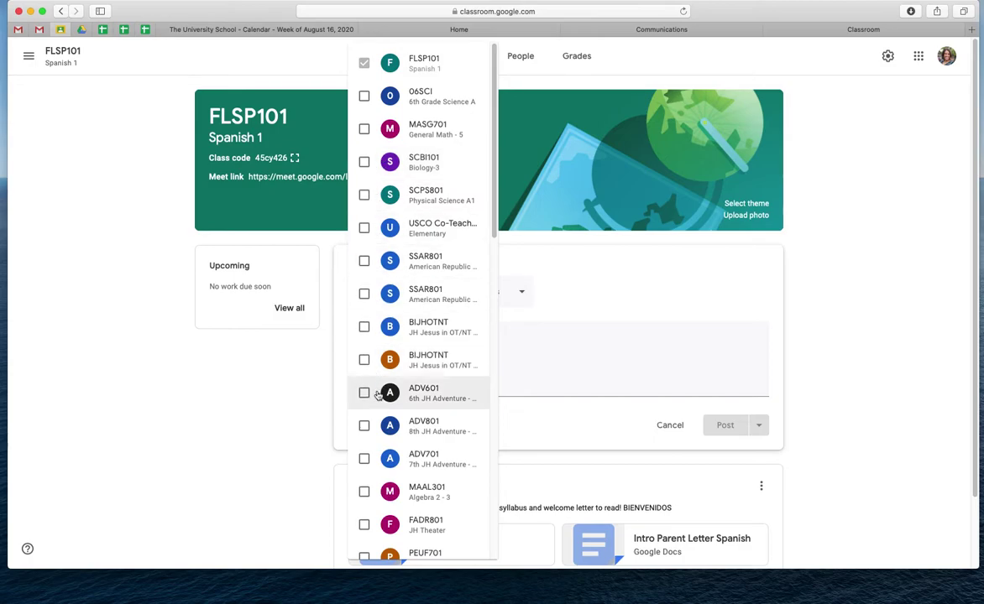
{"action": "left_click", "coordinate": [222, 431]}
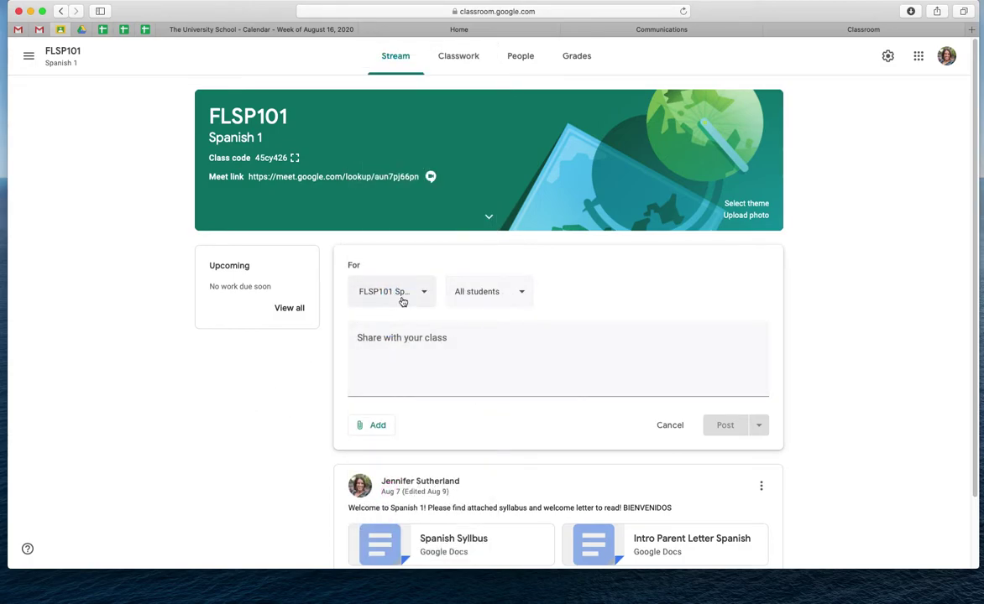
{"action": "left_click", "coordinate": [523, 294]}
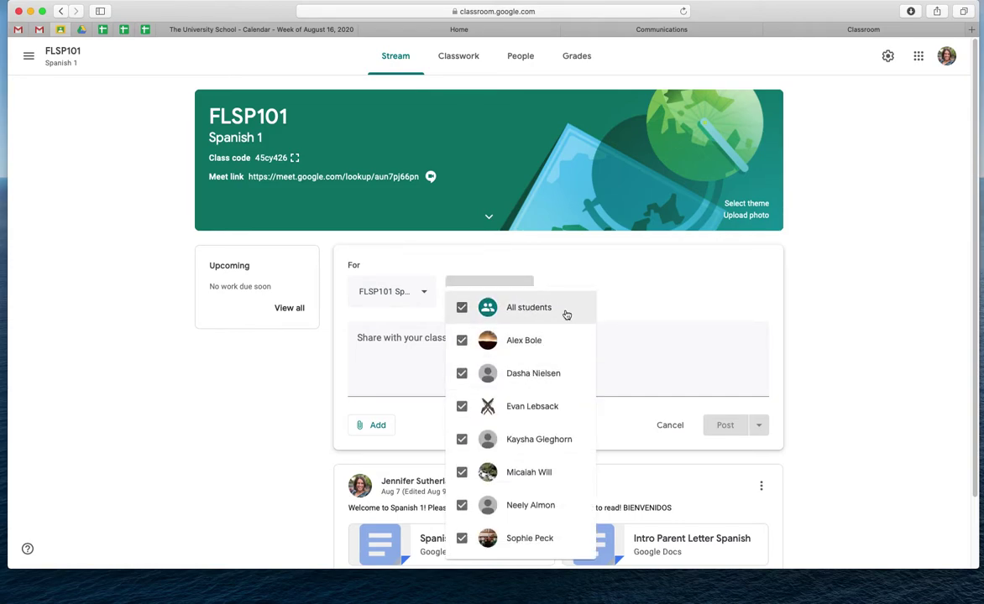
{"action": "left_click", "coordinate": [575, 285]}
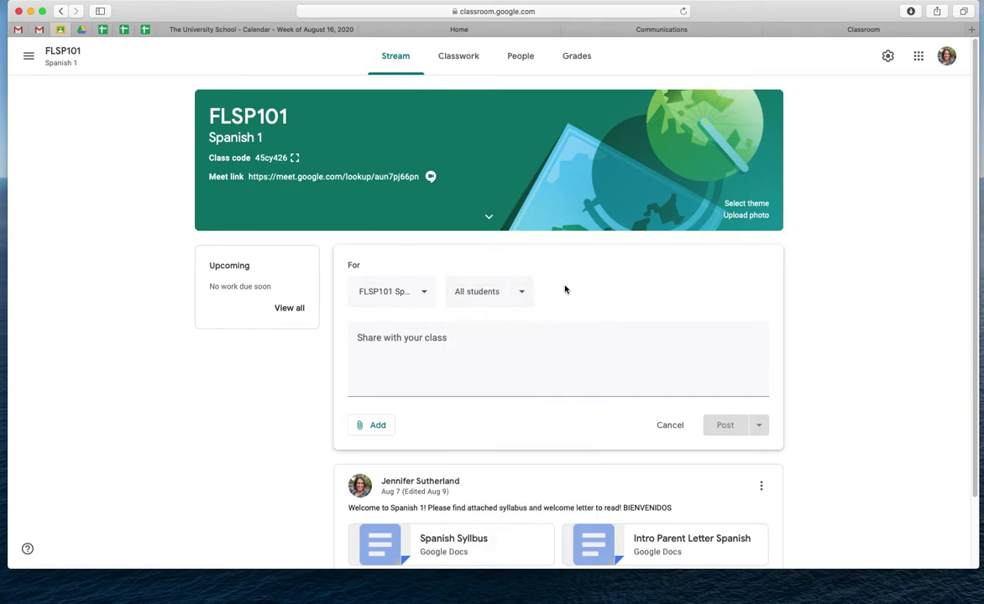
Step: Write the announcement text "HOLA! Please bring your signed syllabus to class by Wednesday, August 19th."
{"action": "left_click", "coordinate": [423, 356]}
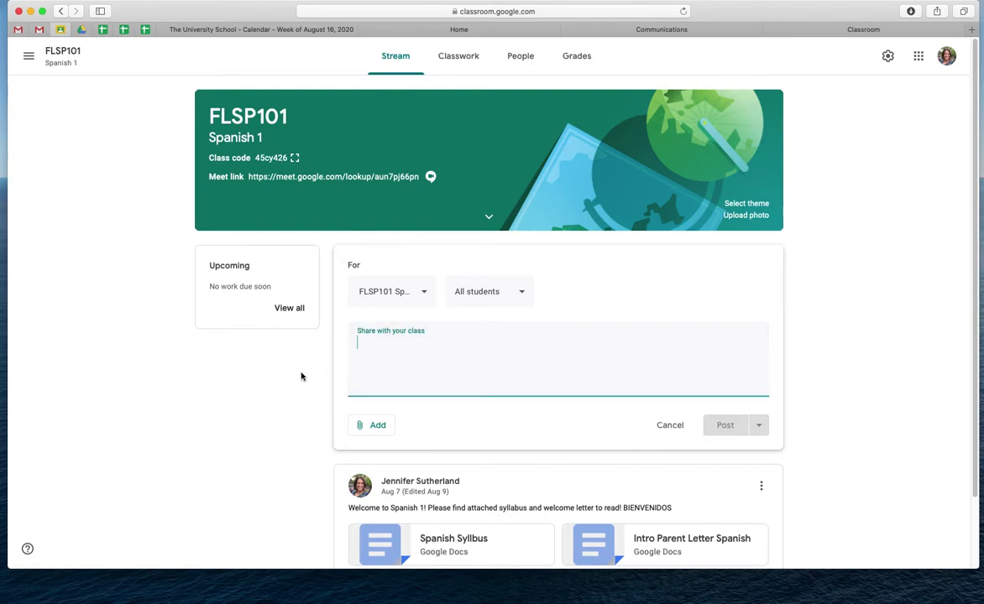
{"action": "type", "text": "HOLA"}
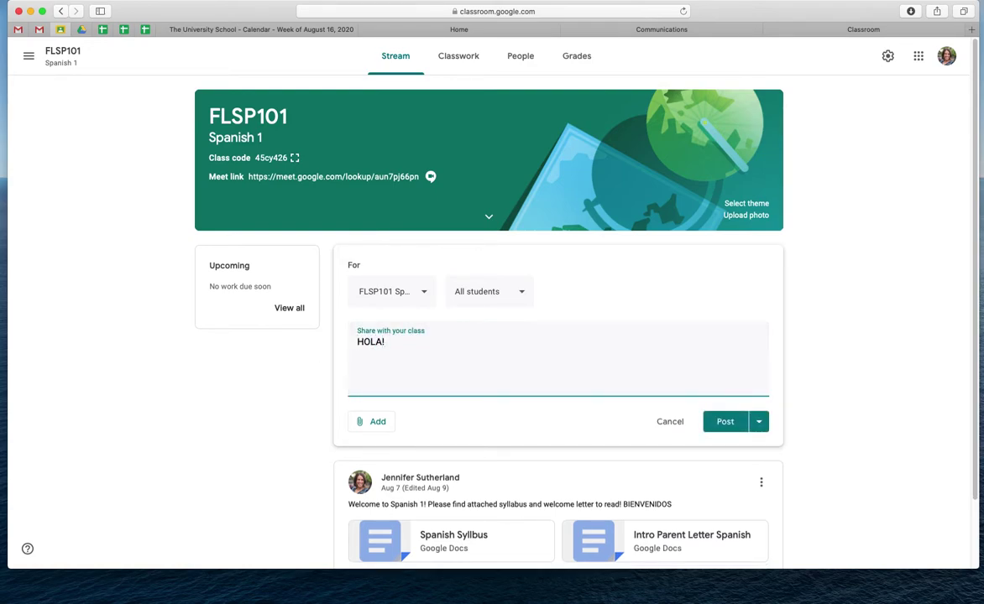
{"action": "type", "text": "! PLEASE BRING YORU"}
{"action": "key", "text": "BackSpace"}
{"action": "key", "text": "BackSpace"}
{"action": "key", "text": "BackSpace"}
{"action": "key", "text": "BackSpace"}
{"action": "key", "text": "BackSpace"}
{"action": "key", "text": "BackSpace"}
{"action": "key", "text": "BackSpace"}
{"action": "key", "text": "BackSpace"}
{"action": "key", "text": "BackSpace"}
{"action": "key", "text": "BackSpace"}
{"action": "key", "text": "BackSpace"}
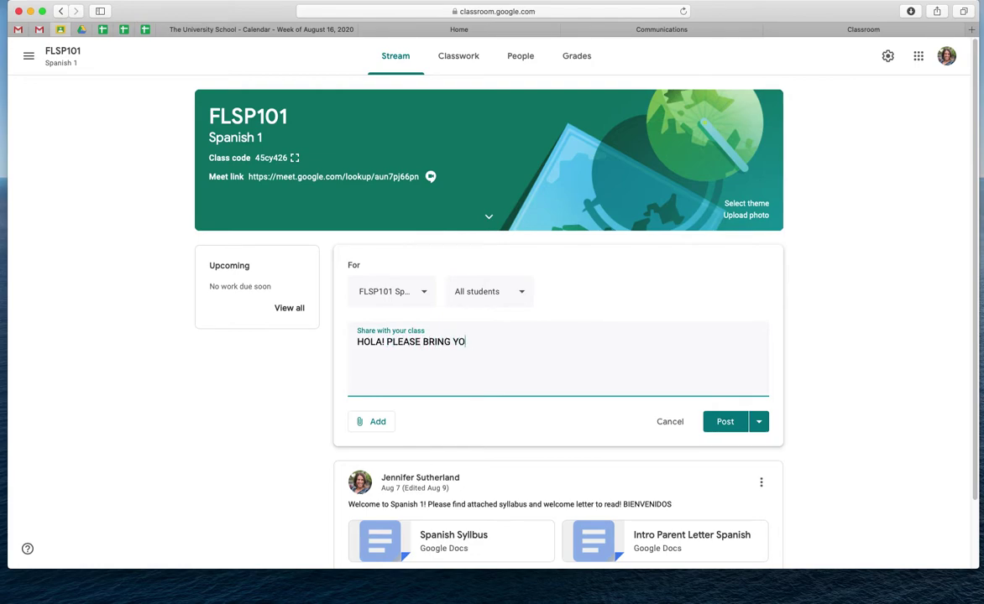
{"action": "key", "text": "BackSpace"}
{"action": "key", "text": "BackSpace"}
{"action": "key", "text": "BackSpace"}
{"action": "type", "text": "lease bring your signed syl"}
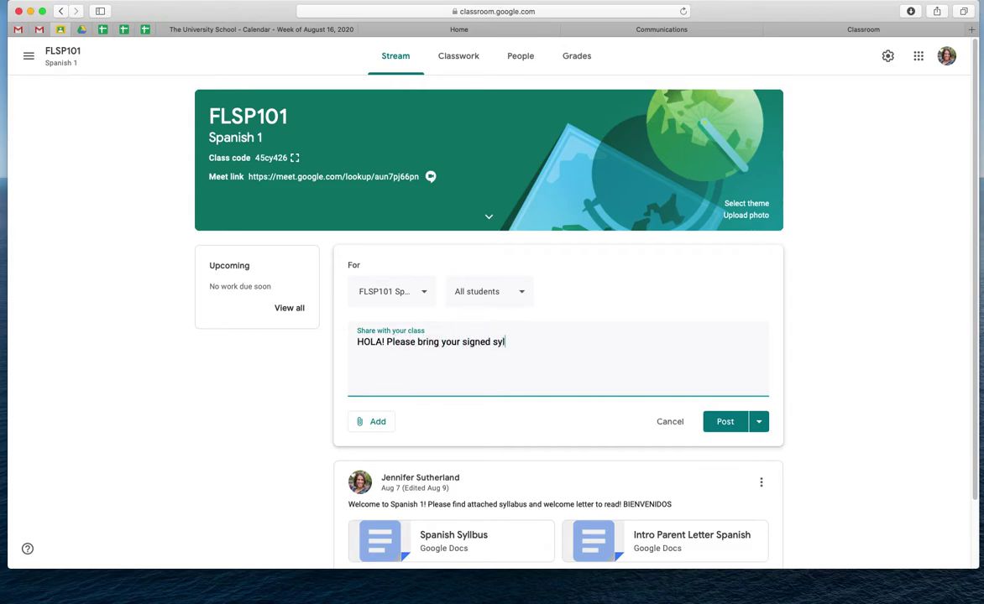
{"action": "type", "text": "labus to class by Wednesday"}
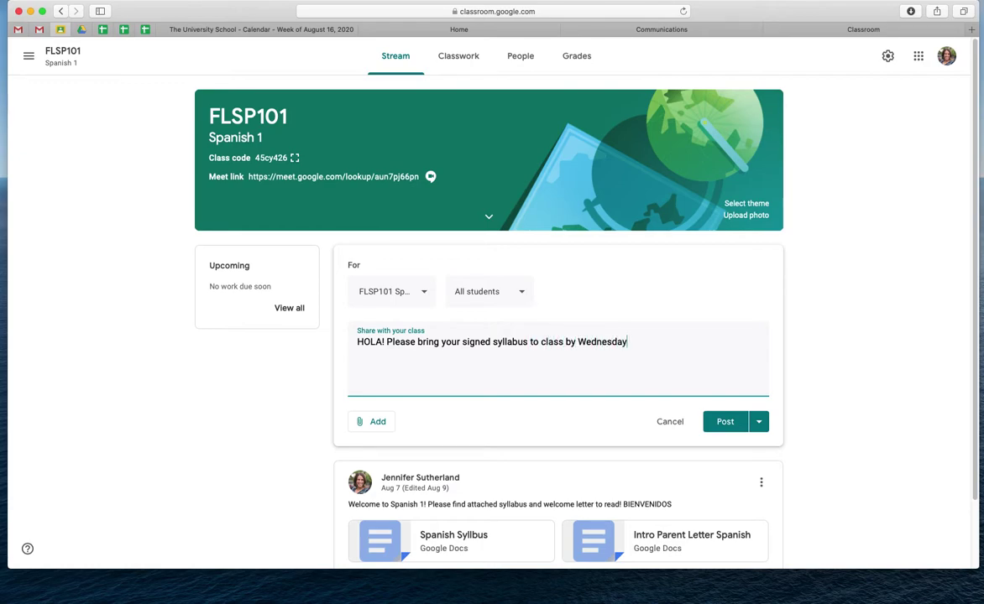
{"action": "type", "text": ", August 19th."}
Step: Schedule the announcement for Aug 18, 2020 at 8:00 AM
{"action": "left_click", "coordinate": [759, 424]}
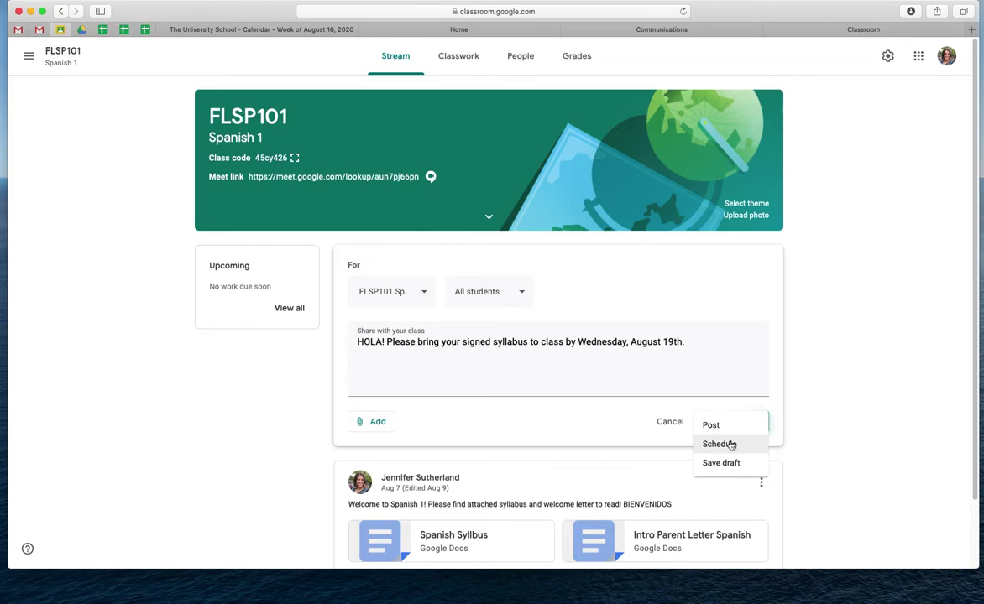
{"action": "left_click", "coordinate": [728, 445]}
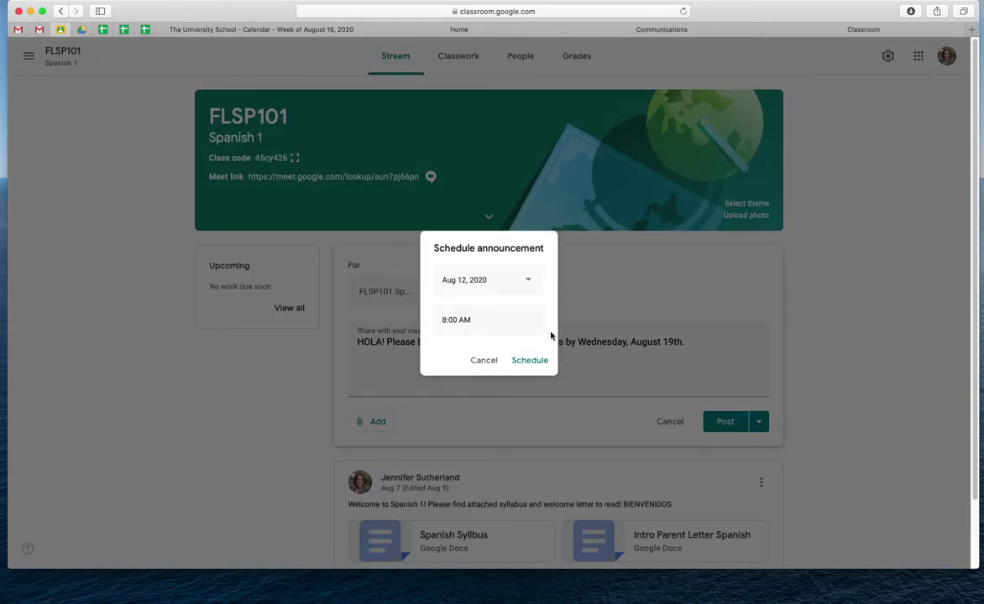
{"action": "left_click", "coordinate": [527, 281]}
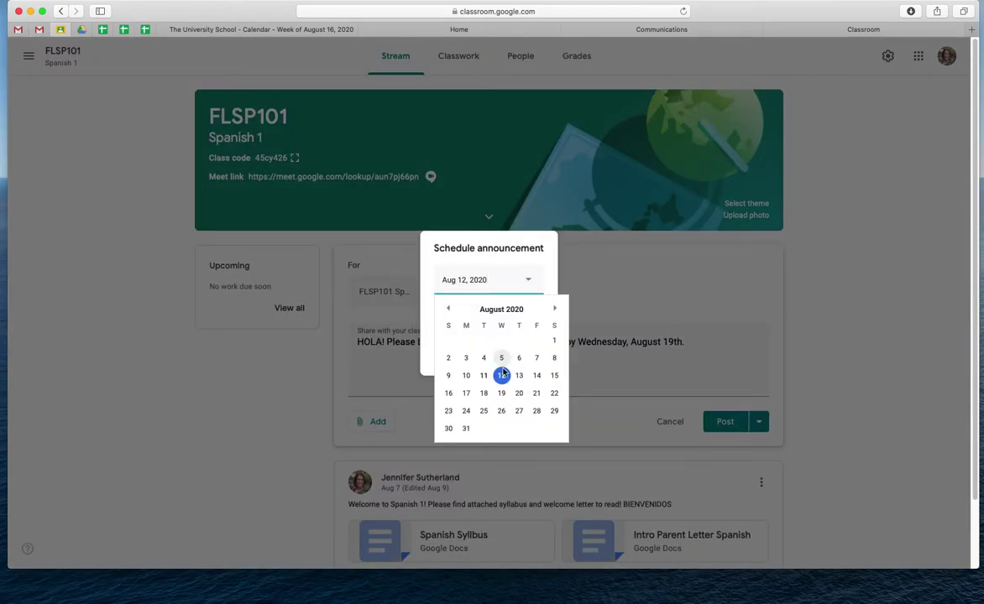
{"action": "left_click", "coordinate": [485, 394]}
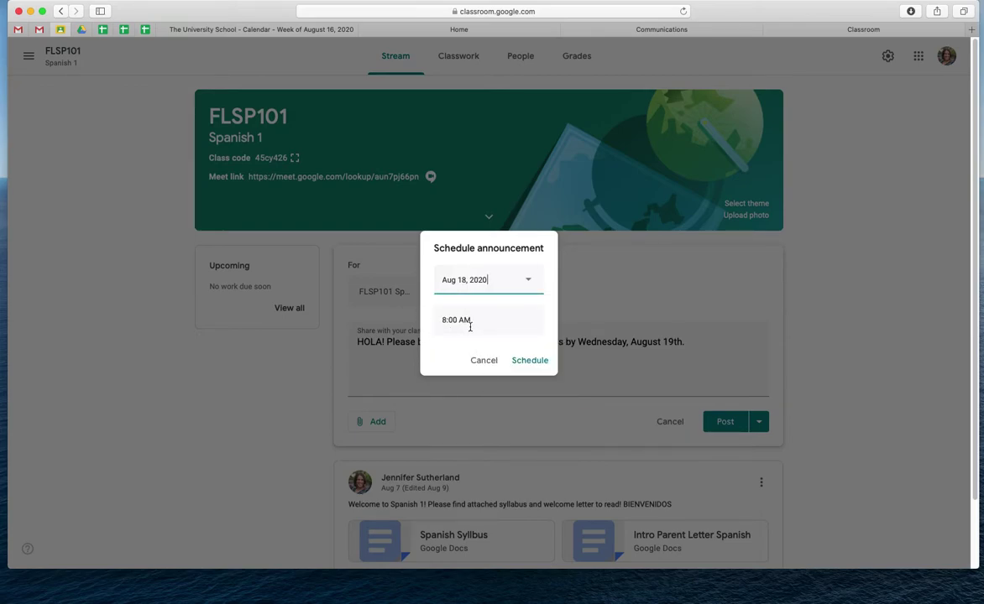
{"action": "left_click", "coordinate": [528, 361]}
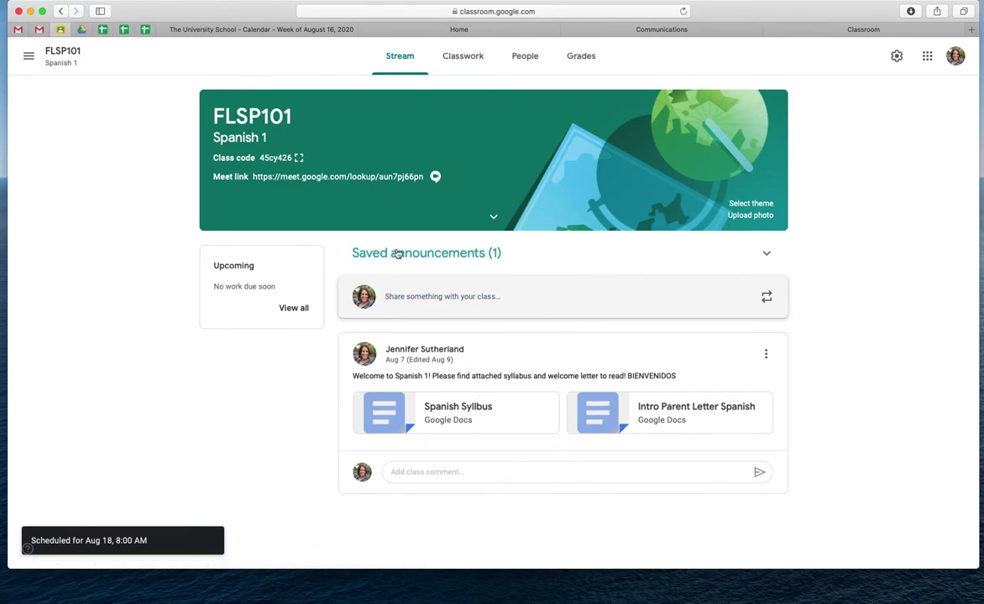
Step: Review the saved syllabus announcement without editing it, and view the class's Classwork page
{"action": "left_click", "coordinate": [425, 254]}
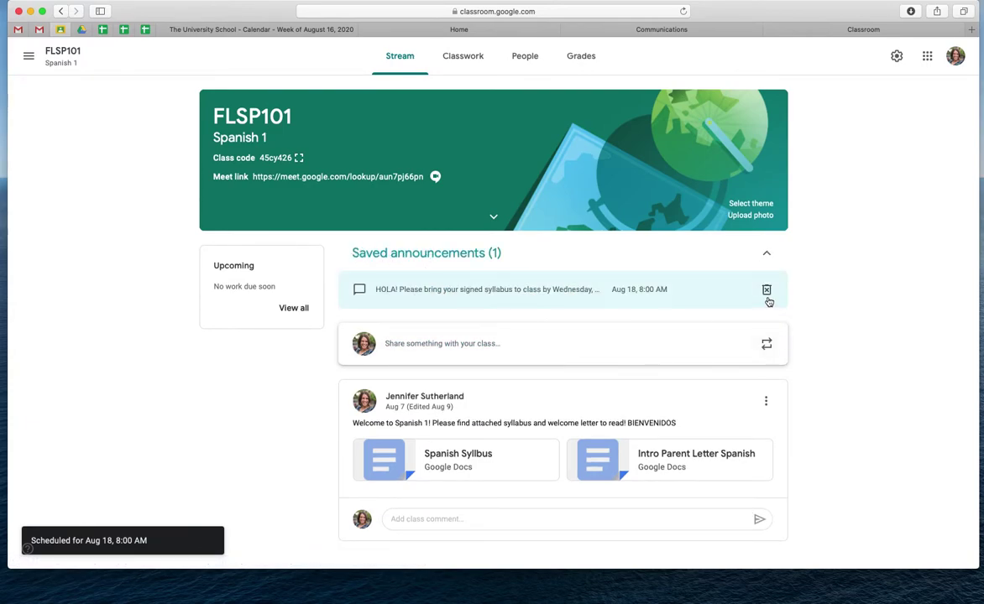
{"action": "left_click", "coordinate": [454, 294]}
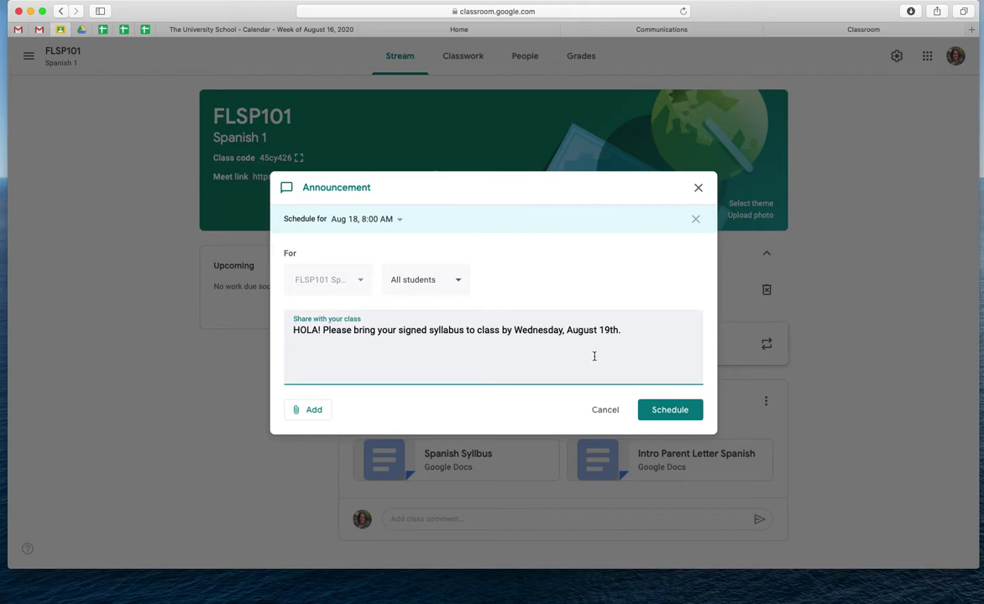
{"action": "left_click", "coordinate": [606, 417]}
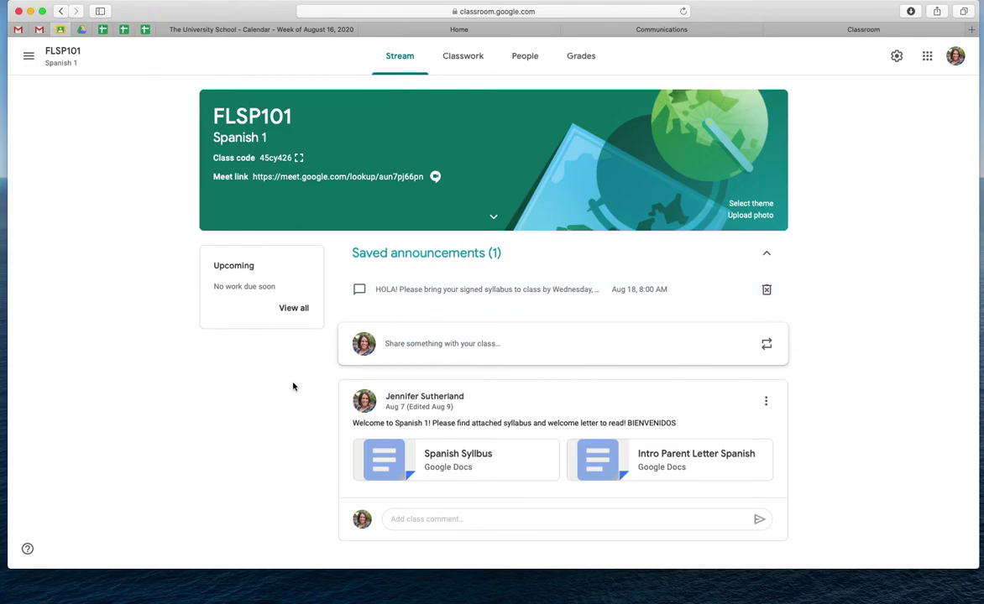
{"action": "left_click", "coordinate": [431, 260]}
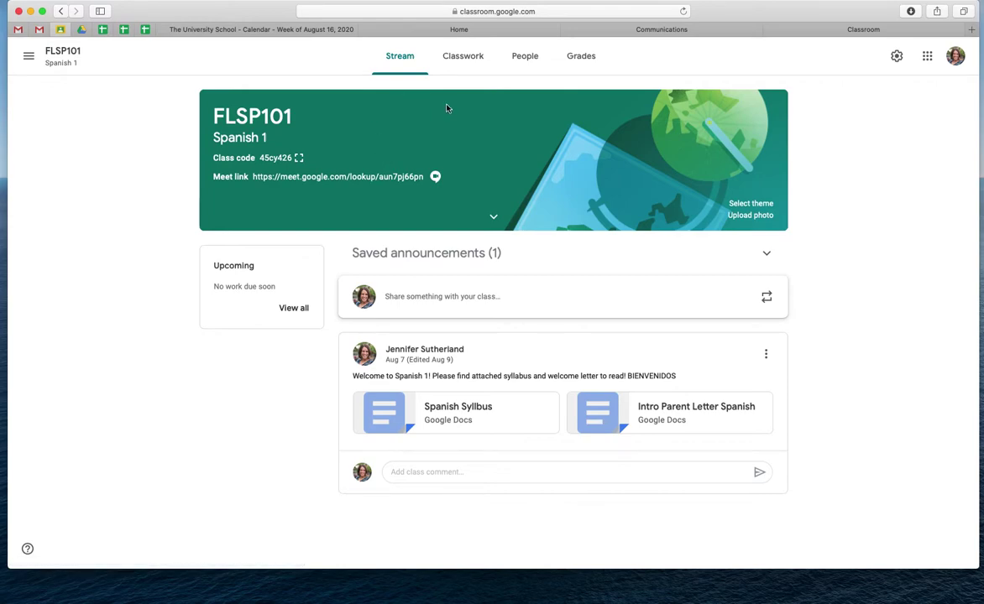
{"action": "left_click", "coordinate": [468, 68]}
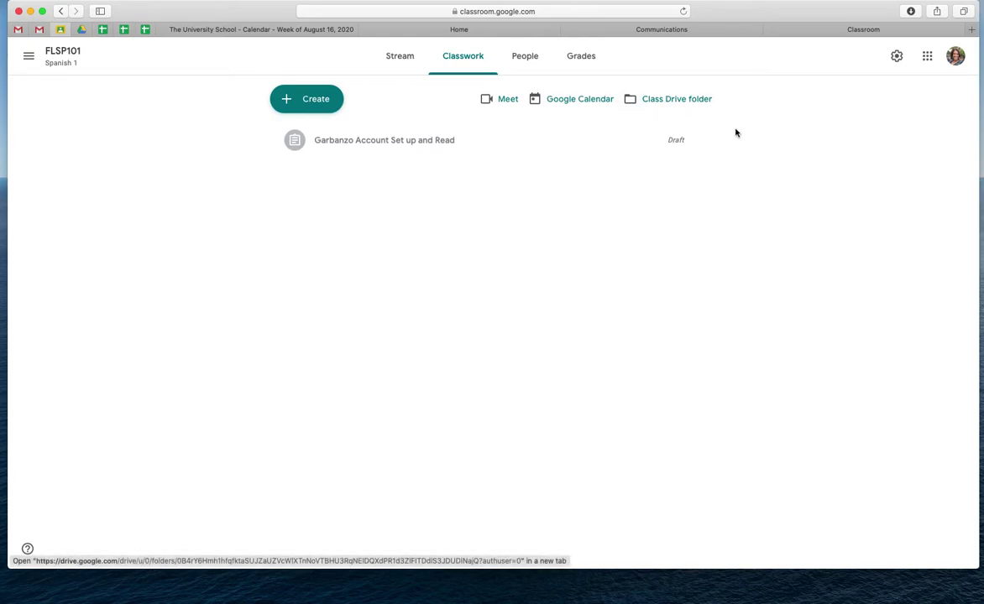
Step: Switch to FACTS SIS, open Classroom in a new page, limit the list to My Classes, and open FLSP101 - Spanish 1
{"action": "left_click", "coordinate": [790, 33]}
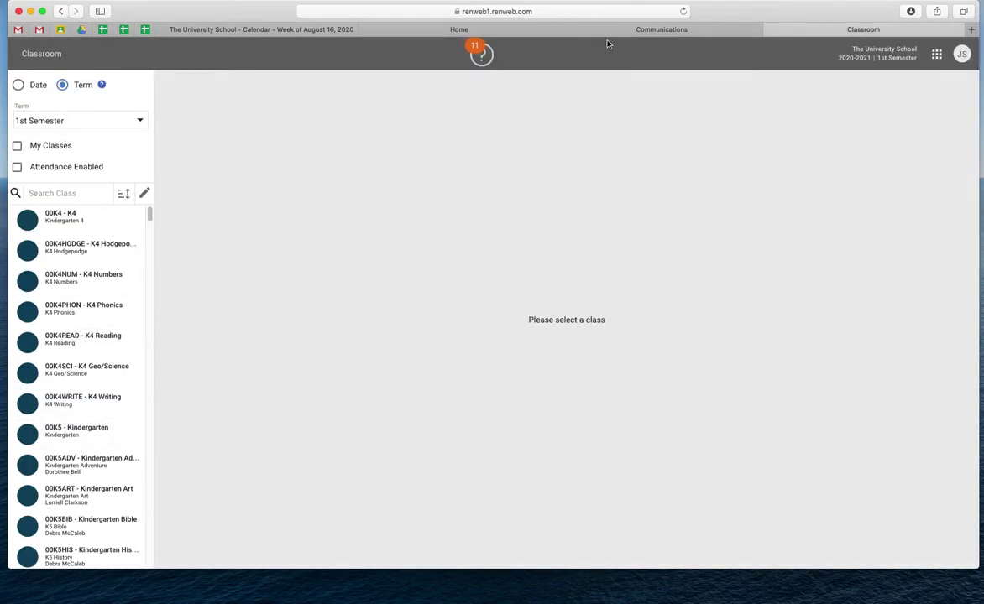
{"action": "left_click", "coordinate": [528, 34]}
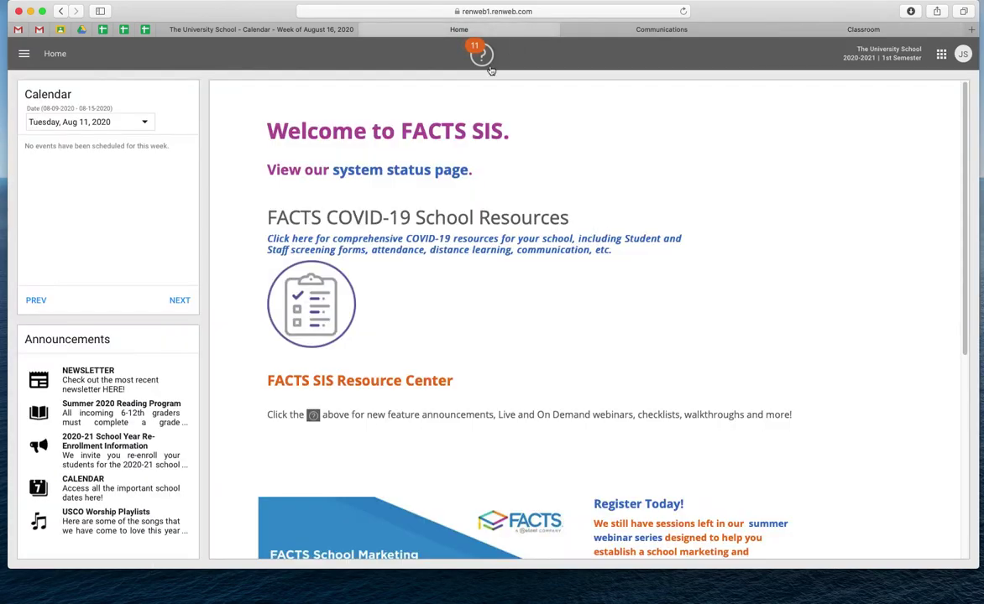
{"action": "left_click", "coordinate": [940, 54]}
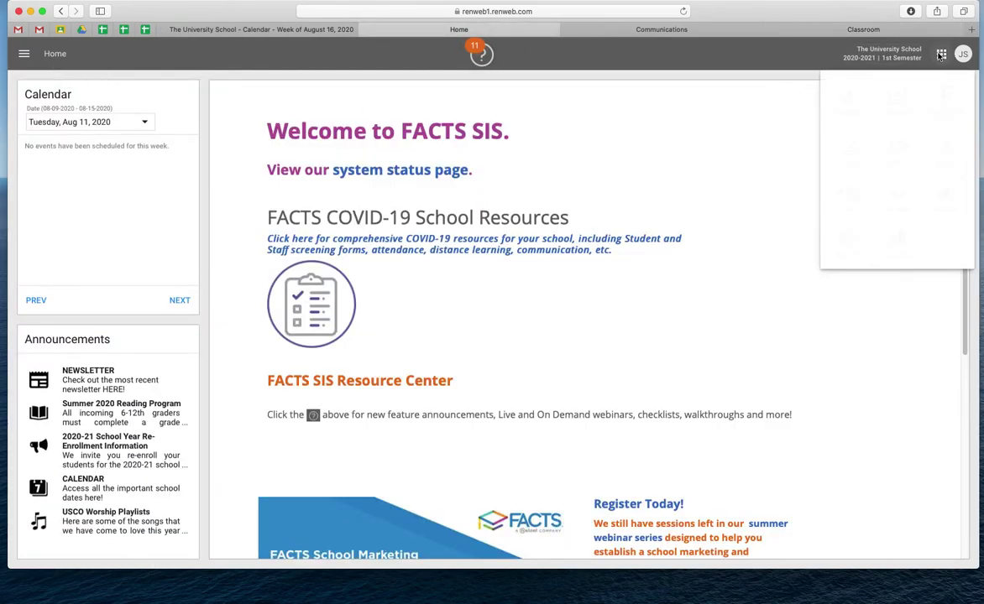
{"action": "left_click", "coordinate": [893, 106]}
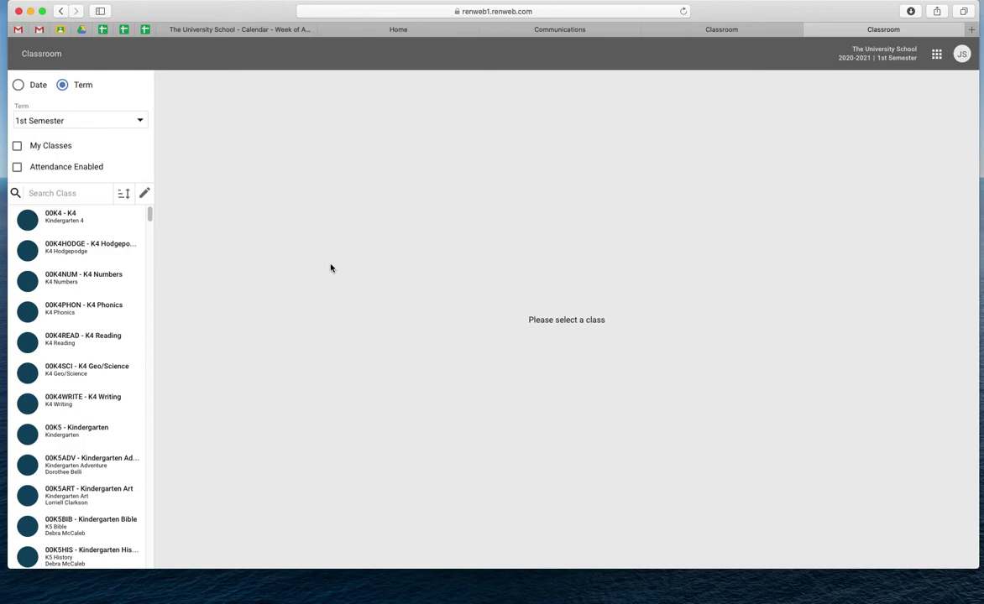
{"action": "left_click", "coordinate": [17, 146]}
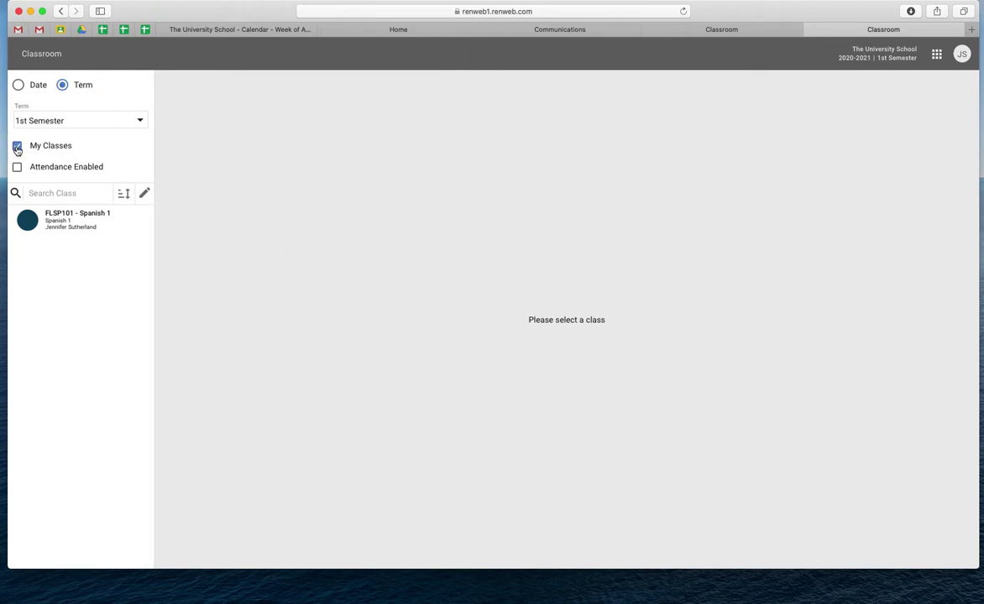
{"action": "left_click", "coordinate": [89, 234]}
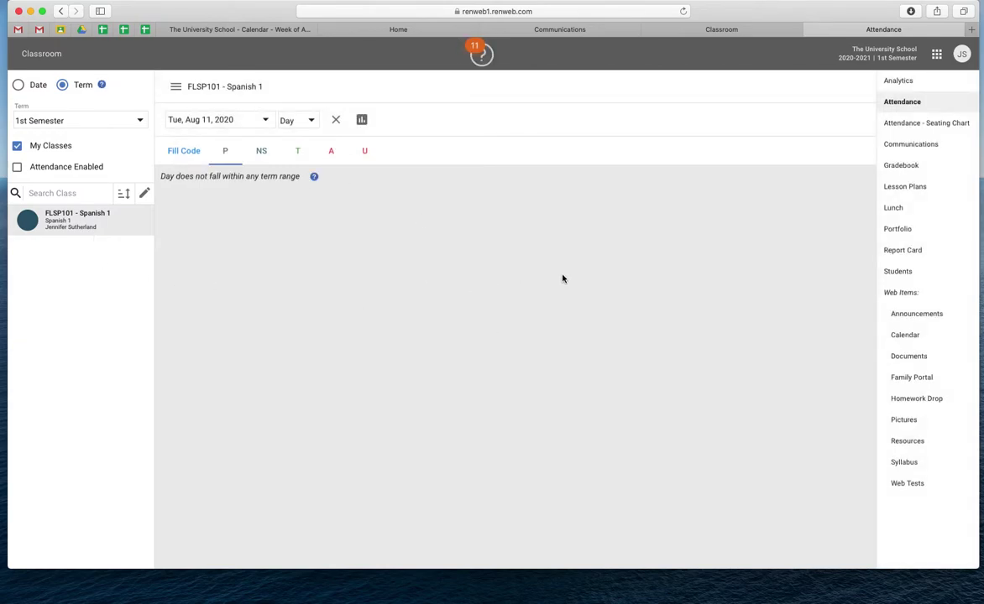
Step: Open the Spanish 1 gradebook's options and set the calculation method to Percent
{"action": "left_click", "coordinate": [904, 165]}
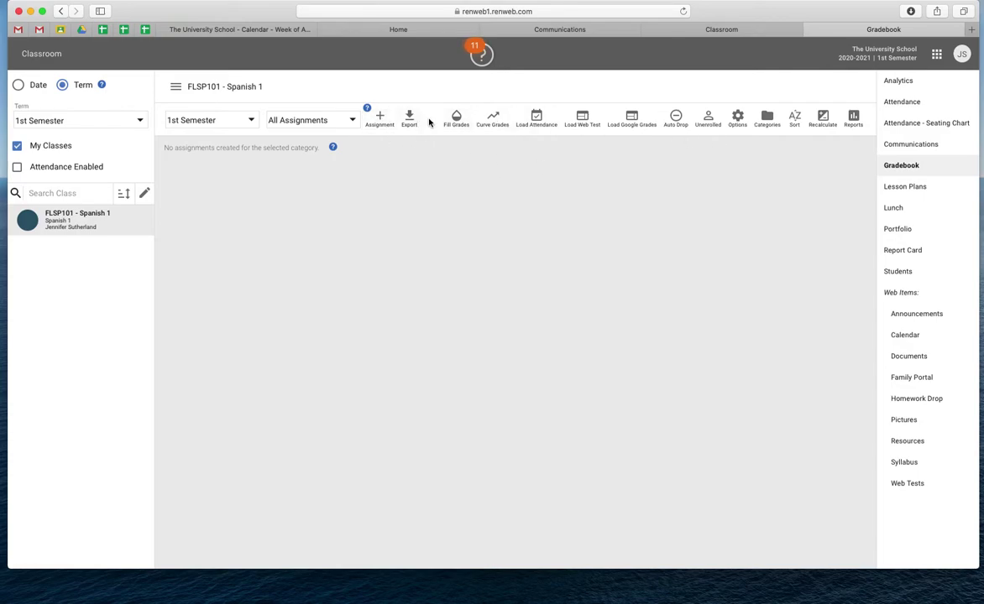
{"action": "left_click", "coordinate": [739, 122]}
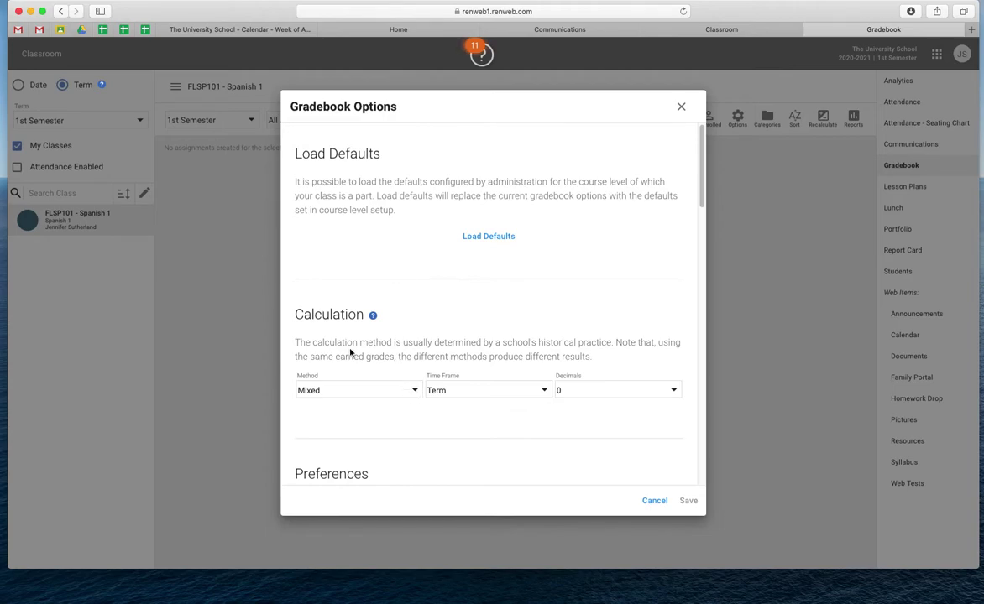
{"action": "left_click", "coordinate": [414, 396]}
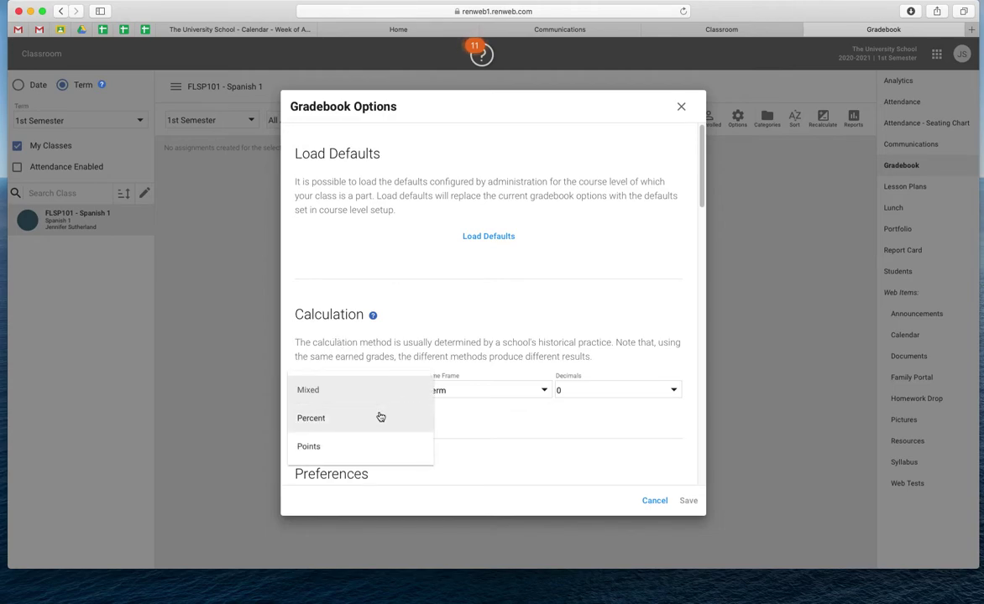
{"action": "left_click", "coordinate": [378, 415]}
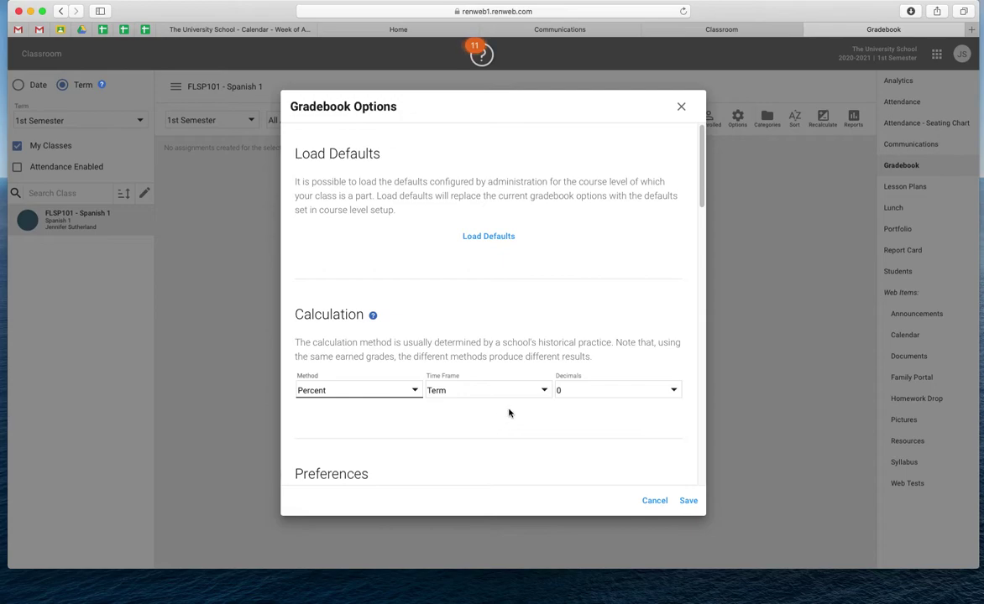
Step: Set the gradebook's calculation time frame to Semester and turn off the Cap Category Grade at 100 and Cap Term Grade at 100 preferences
{"action": "left_click", "coordinate": [542, 393]}
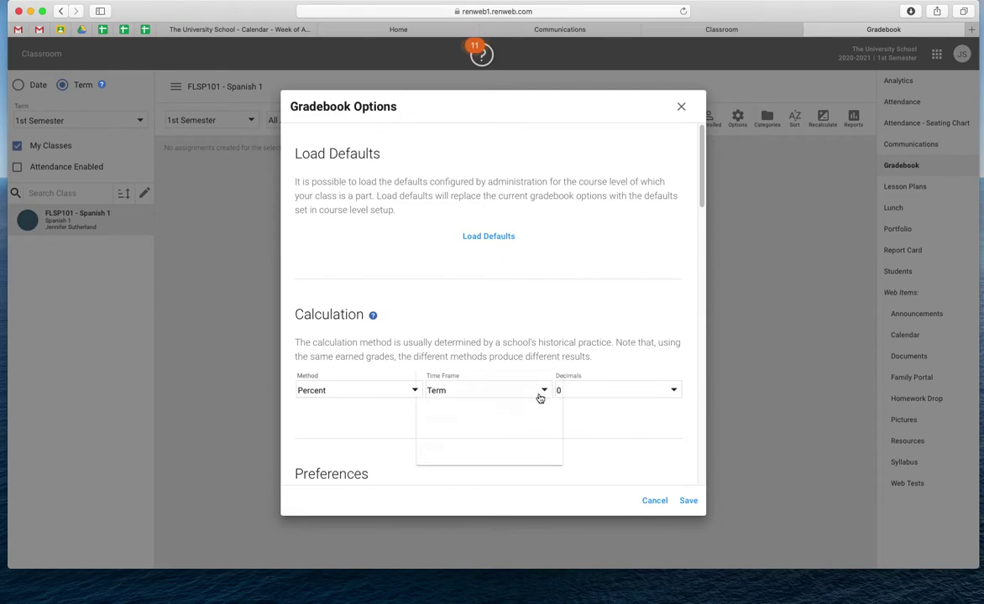
{"action": "left_click", "coordinate": [512, 424]}
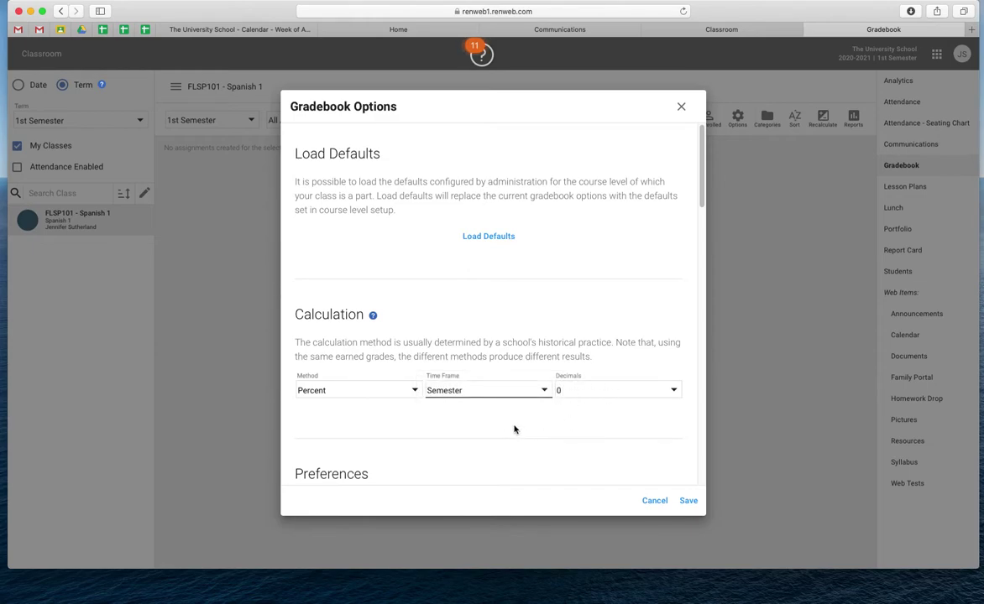
{"action": "scroll", "coordinate": [517, 450], "scroll_direction": "down", "scroll_amount": 1}
{"action": "scroll", "coordinate": [517, 451], "scroll_direction": "down", "scroll_amount": 10}
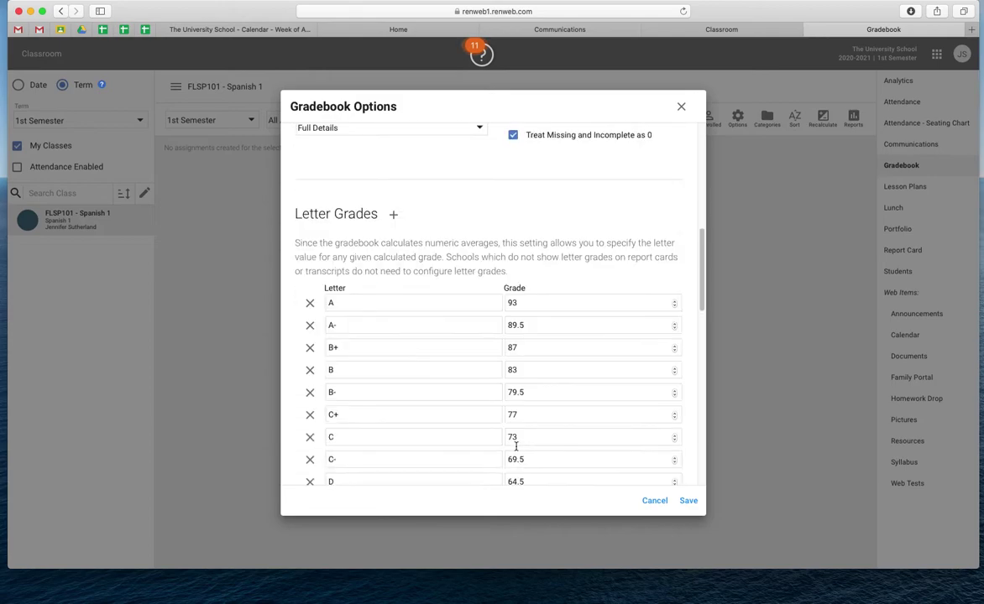
{"action": "scroll", "coordinate": [537, 420], "scroll_direction": "up", "scroll_amount": 3}
{"action": "scroll", "coordinate": [514, 448], "scroll_direction": "up", "scroll_amount": 1}
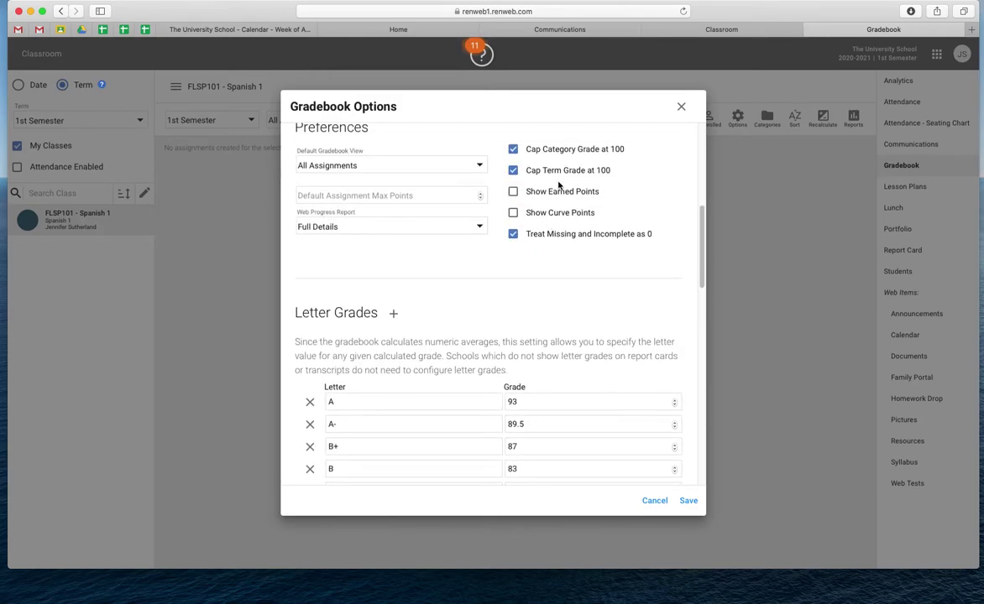
{"action": "left_click", "coordinate": [513, 149]}
{"action": "left_click", "coordinate": [513, 170]}
Step: Load the default grading codes into the gradebook options
{"action": "scroll", "coordinate": [474, 327], "scroll_direction": "down", "scroll_amount": 5}
{"action": "scroll", "coordinate": [472, 329], "scroll_direction": "down", "scroll_amount": 14}
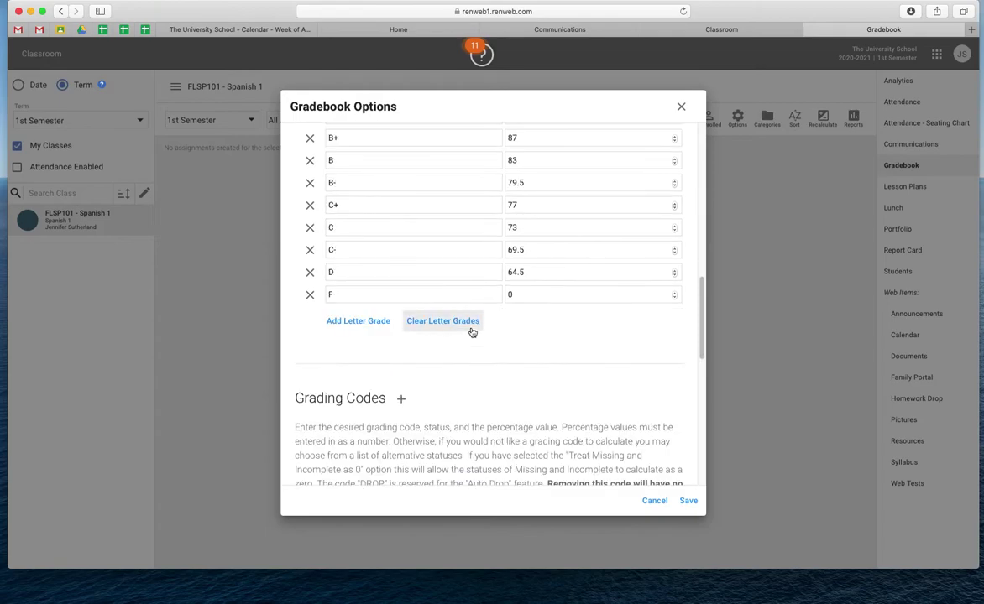
{"action": "scroll", "coordinate": [469, 335], "scroll_direction": "down", "scroll_amount": 5}
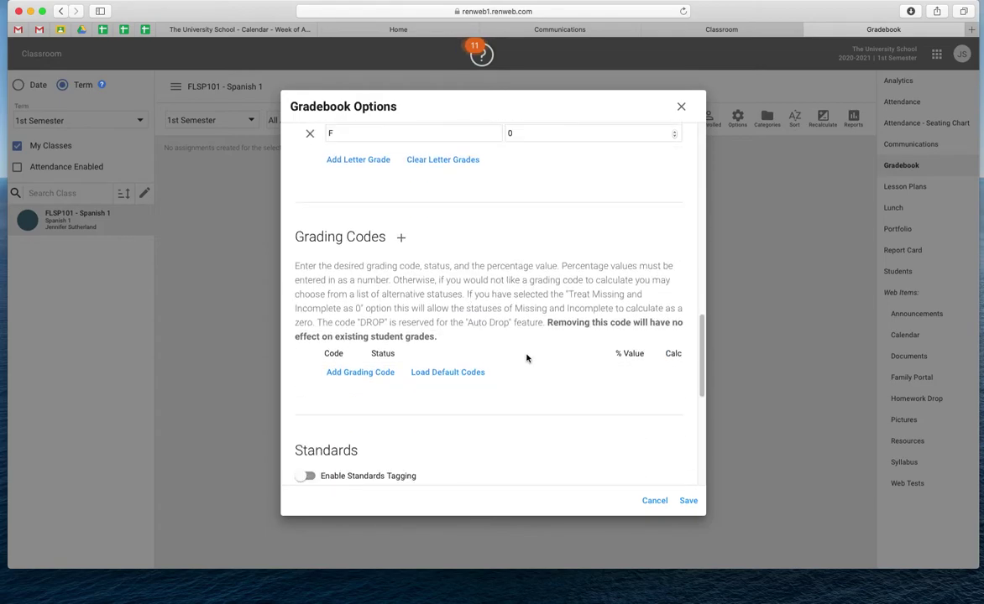
{"action": "left_click", "coordinate": [444, 375]}
{"action": "scroll", "coordinate": [467, 458], "scroll_direction": "down", "scroll_amount": 10}
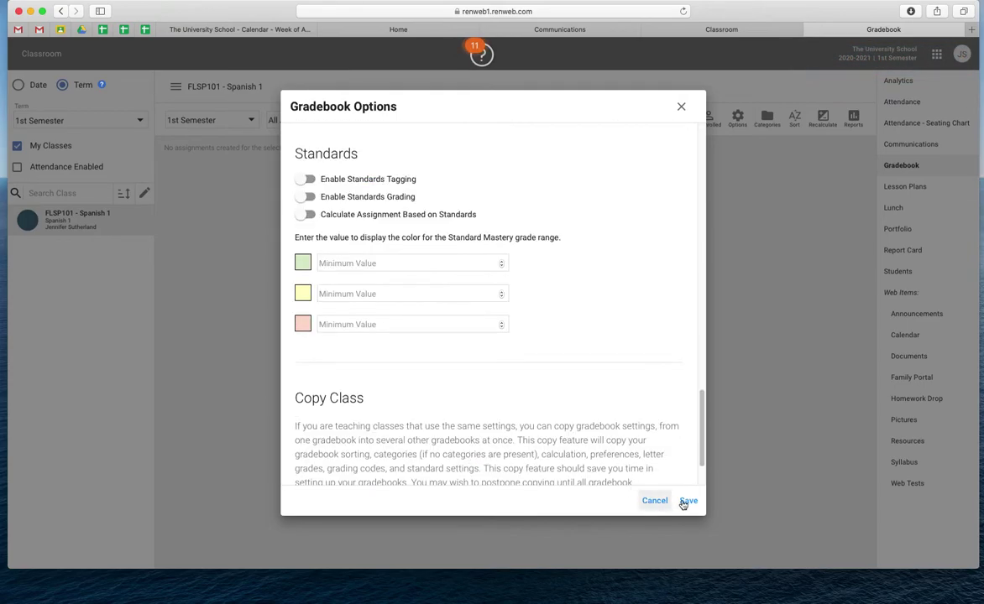
{"action": "scroll", "coordinate": [456, 384], "scroll_direction": "up", "scroll_amount": 1}
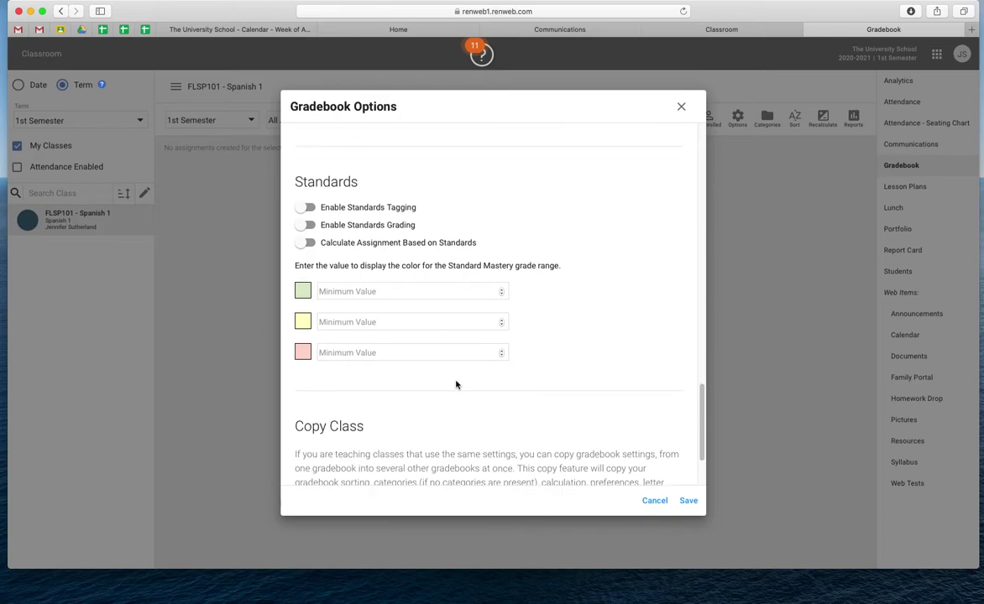
{"action": "scroll", "coordinate": [456, 384], "scroll_direction": "up", "scroll_amount": 10}
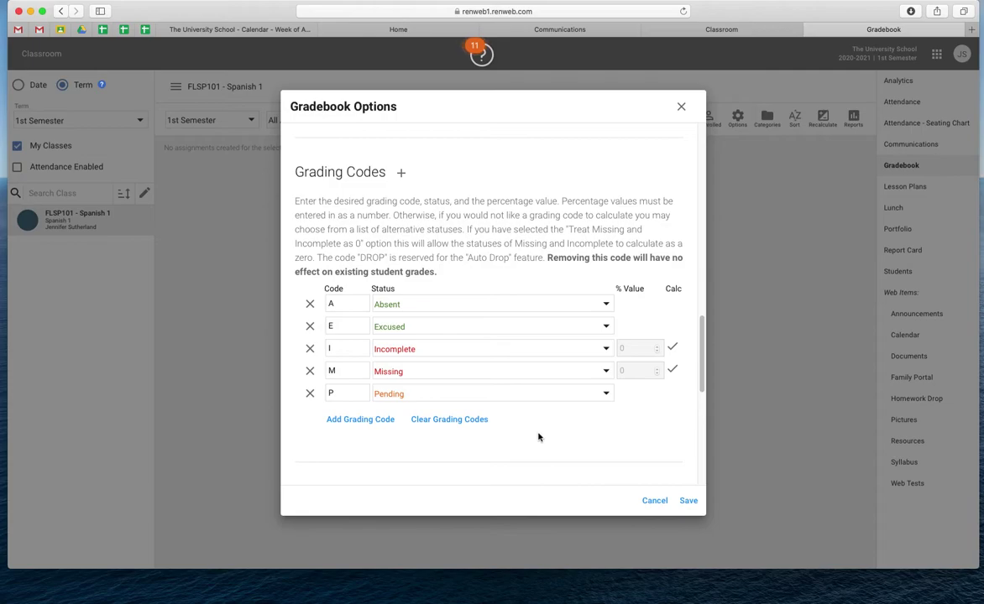
Step: Review the standards settings and the classes available for copying without copying to any, and save and close the gradebook options
{"action": "scroll", "coordinate": [536, 440], "scroll_direction": "down", "scroll_amount": 1}
{"action": "scroll", "coordinate": [536, 440], "scroll_direction": "down", "scroll_amount": 5}
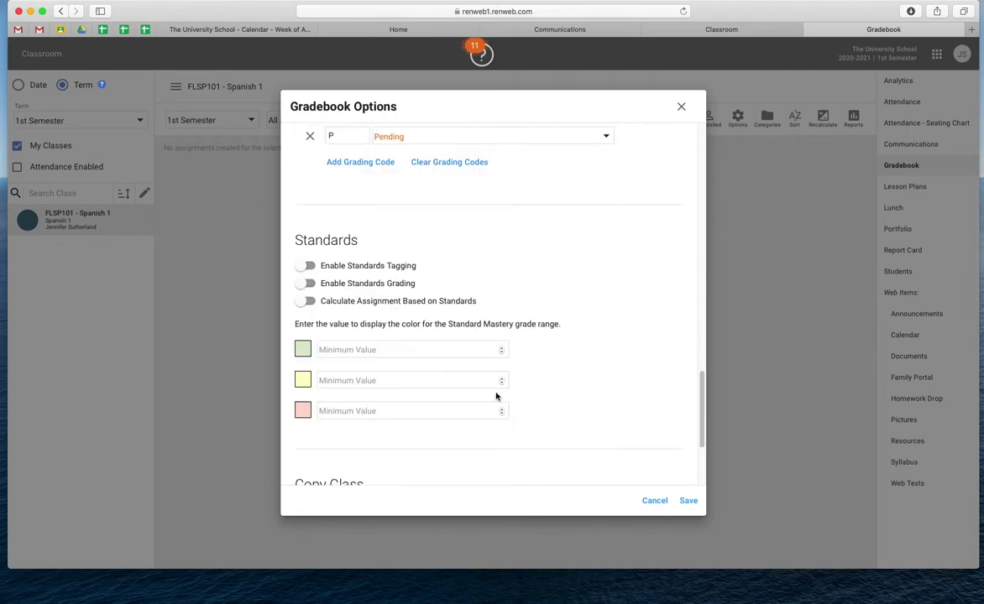
{"action": "scroll", "coordinate": [586, 412], "scroll_direction": "down", "scroll_amount": 2}
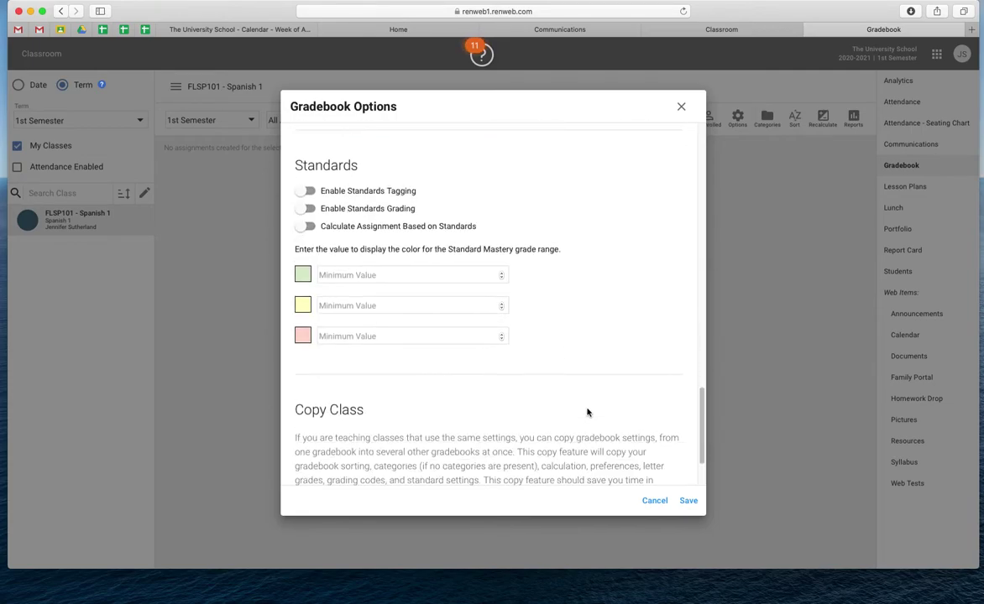
{"action": "scroll", "coordinate": [587, 412], "scroll_direction": "down", "scroll_amount": 2}
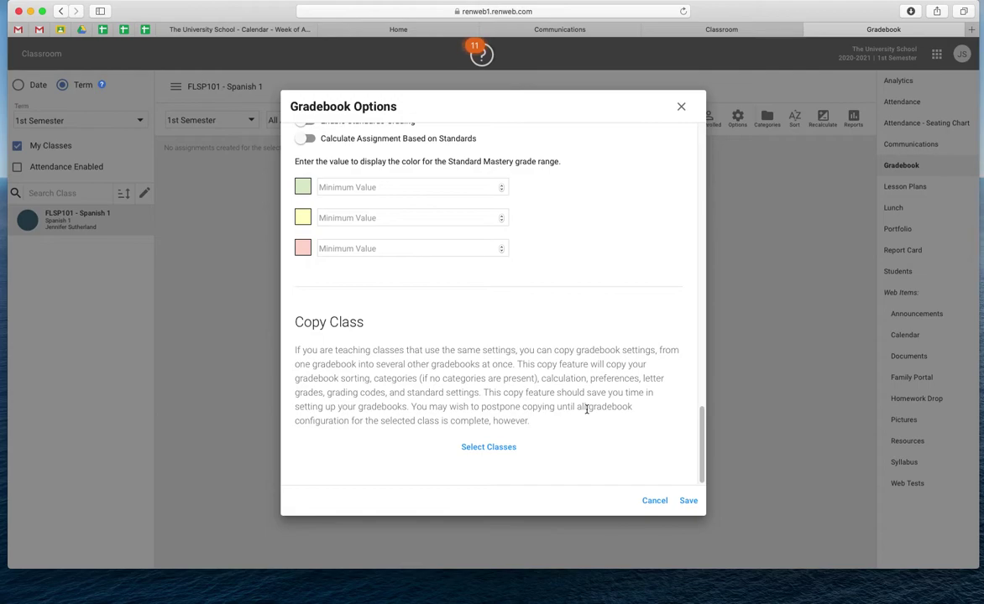
{"action": "left_click", "coordinate": [489, 447]}
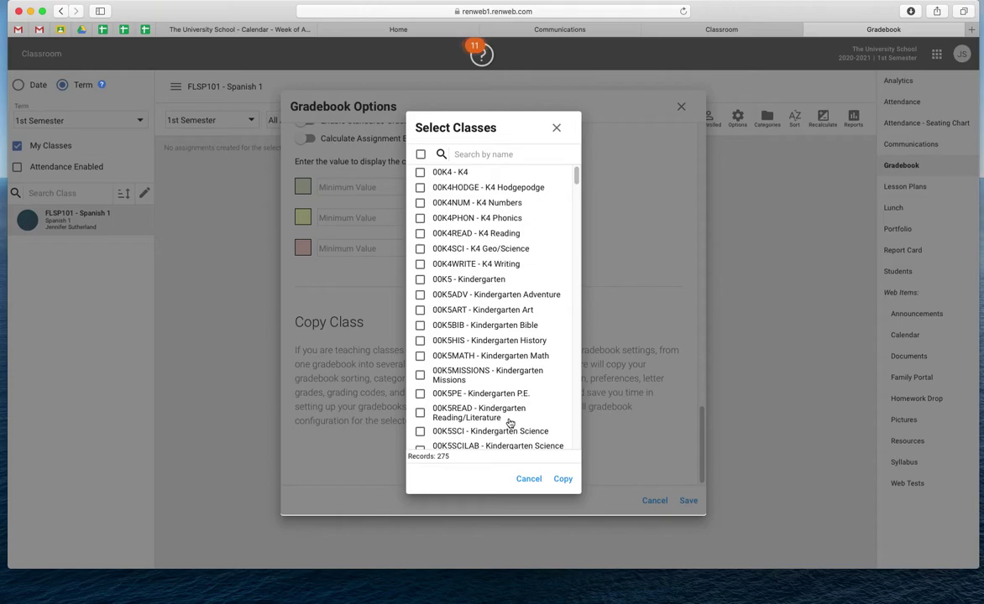
{"action": "left_click", "coordinate": [529, 480]}
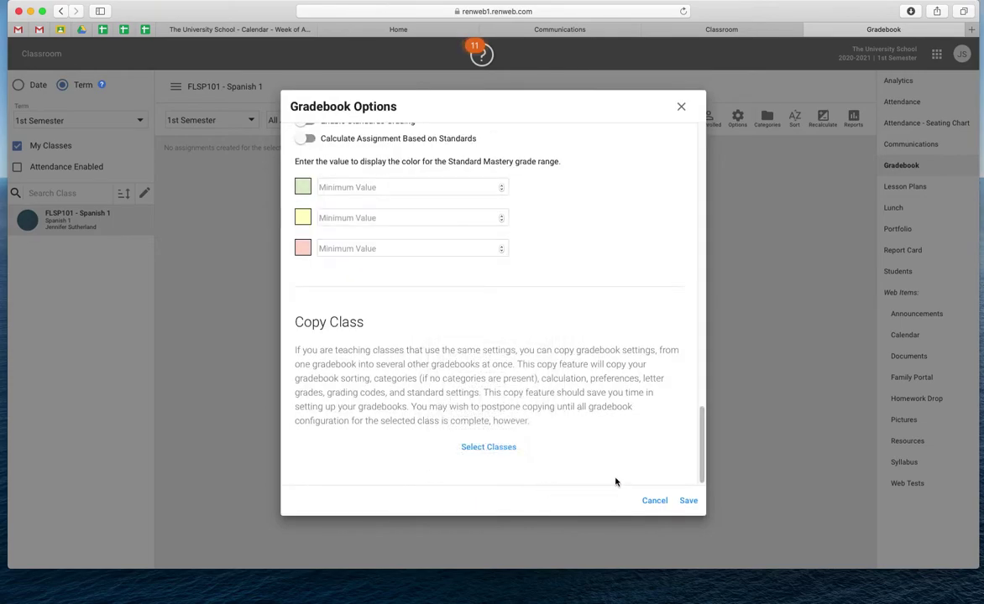
{"action": "left_click", "coordinate": [687, 502]}
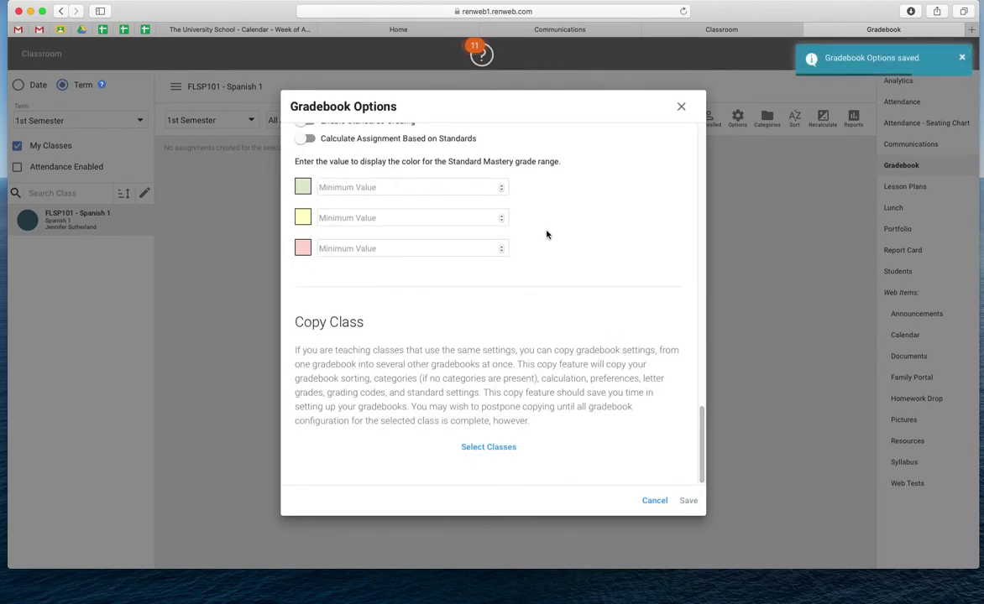
{"action": "left_click", "coordinate": [681, 107]}
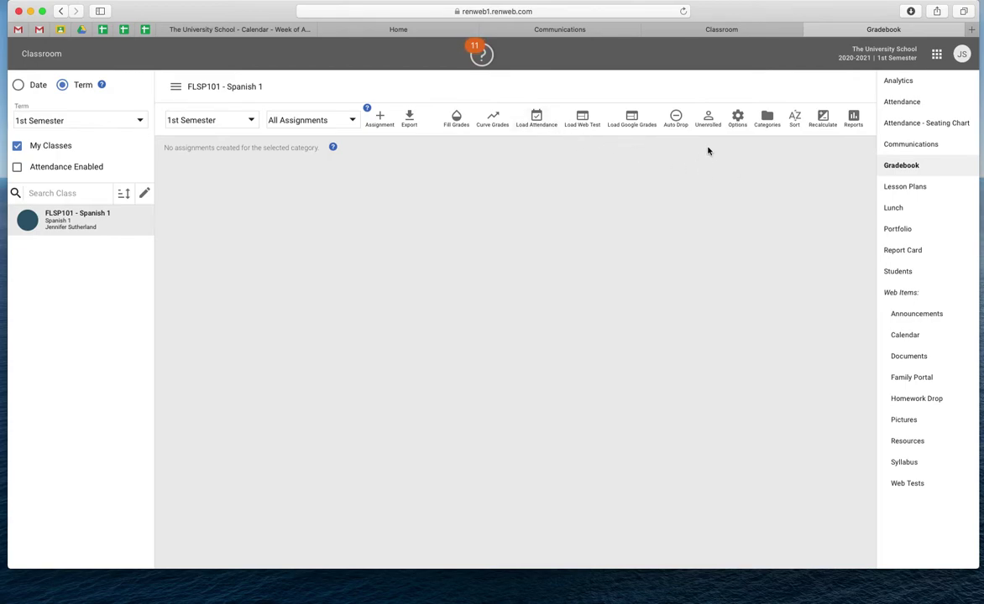
Step: Add a gradebook category titled Reading Comprehension with a weight of 30 and the light purple-pink color
{"action": "left_click", "coordinate": [767, 120]}
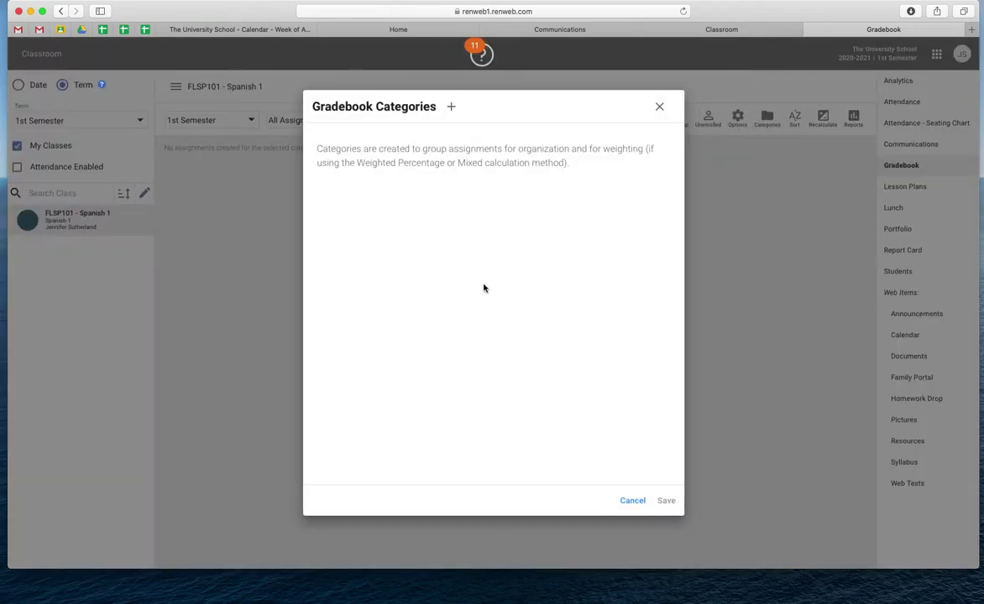
{"action": "left_click", "coordinate": [451, 108]}
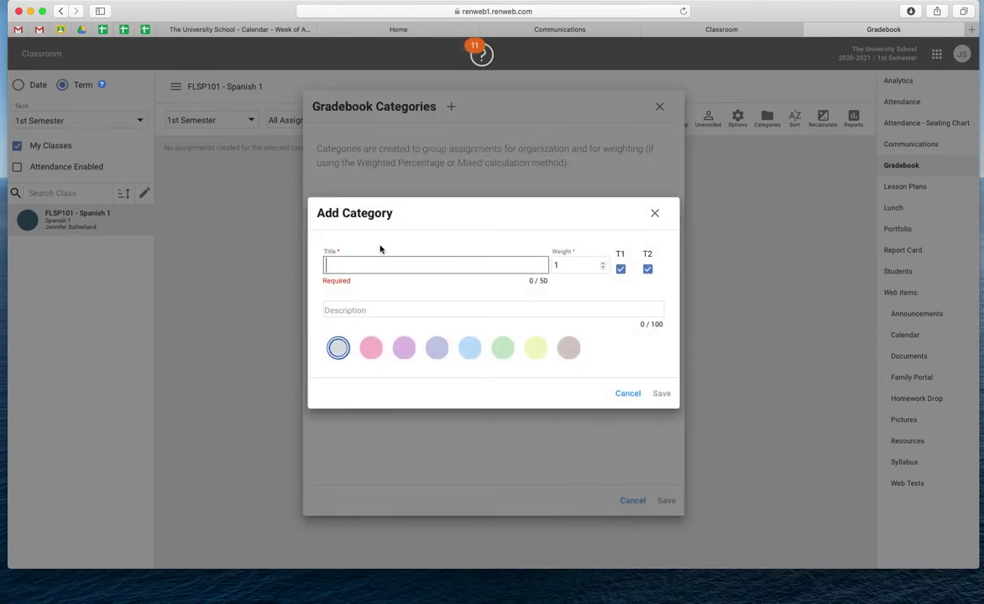
{"action": "type", "text": "Reading Comprehension"}
{"action": "key", "text": "Tab"}
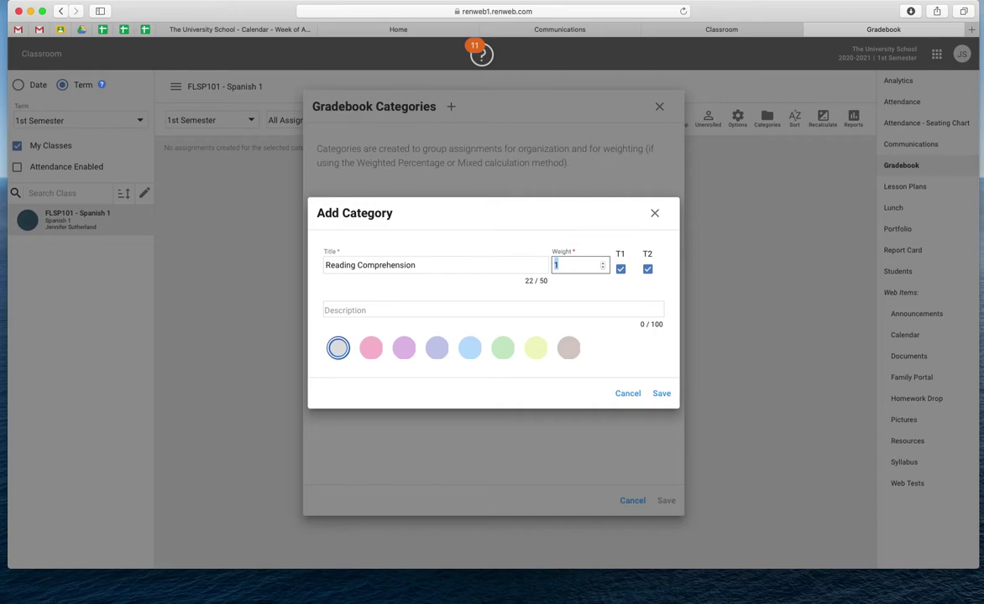
{"action": "type", "text": "30"}
{"action": "left_click", "coordinate": [406, 349]}
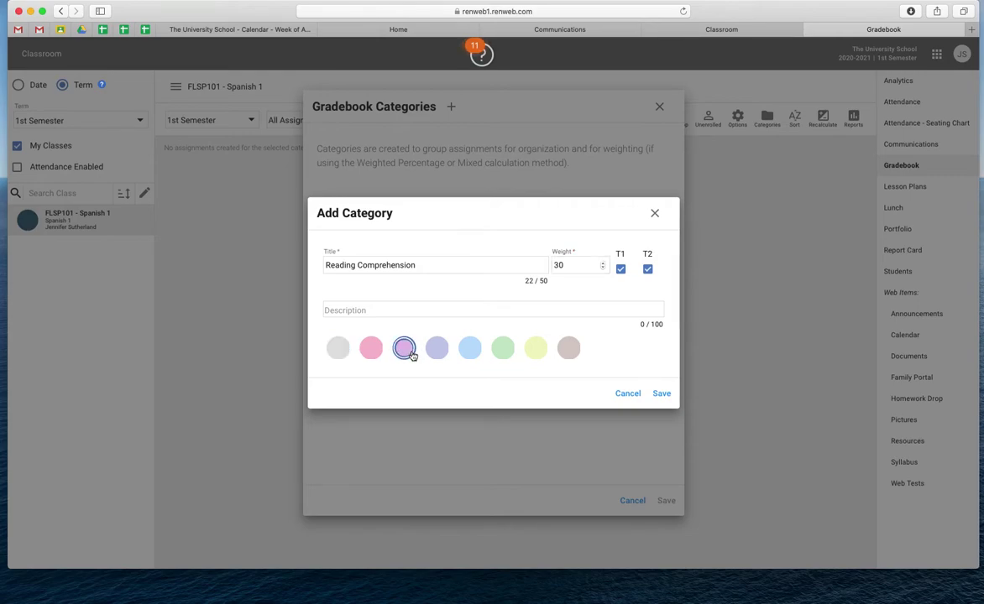
{"action": "left_click", "coordinate": [662, 395]}
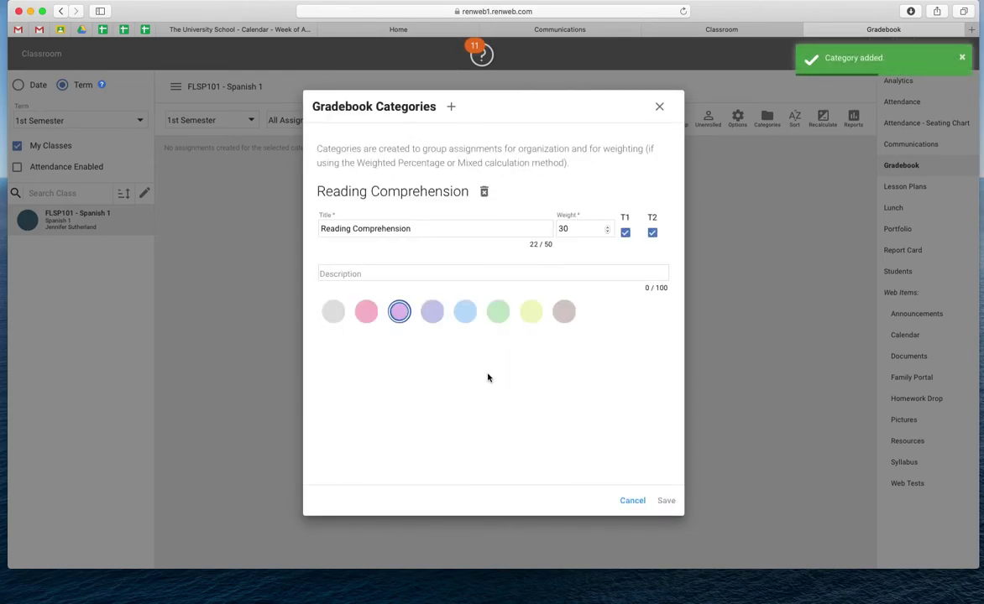
Step: Add a gradebook category titled Listening Comprehension with a weight of 30 and the light blue color
{"action": "left_click", "coordinate": [451, 107]}
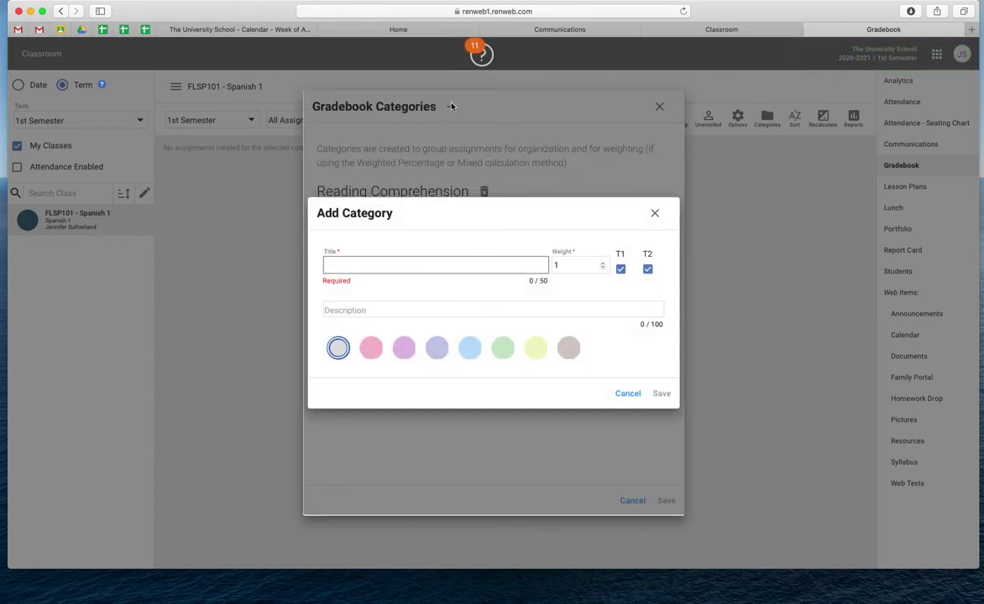
{"action": "type", "text": "Listening Comprehension"}
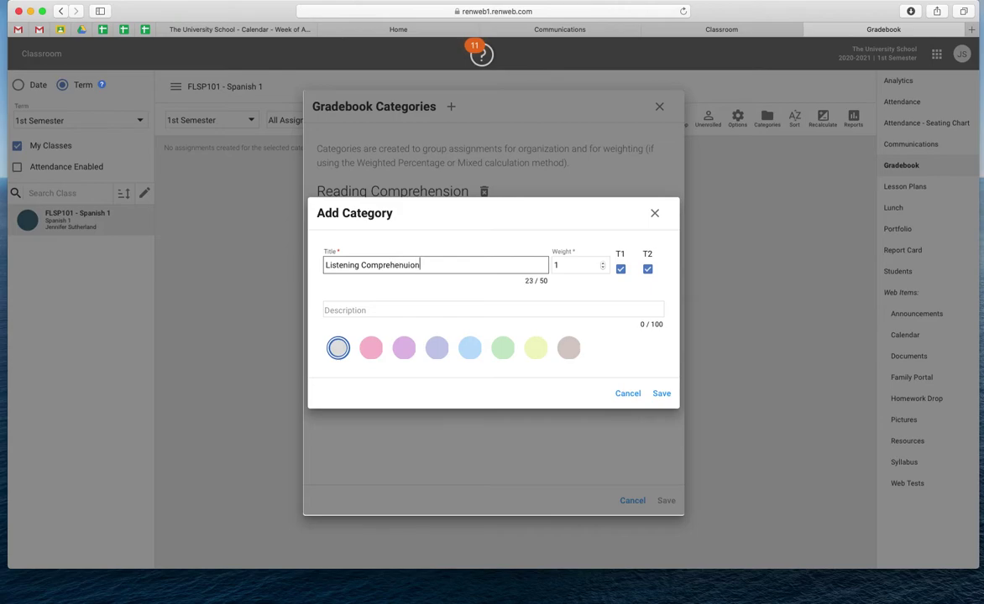
{"action": "key", "text": "Tab"}
{"action": "type", "text": "30"}
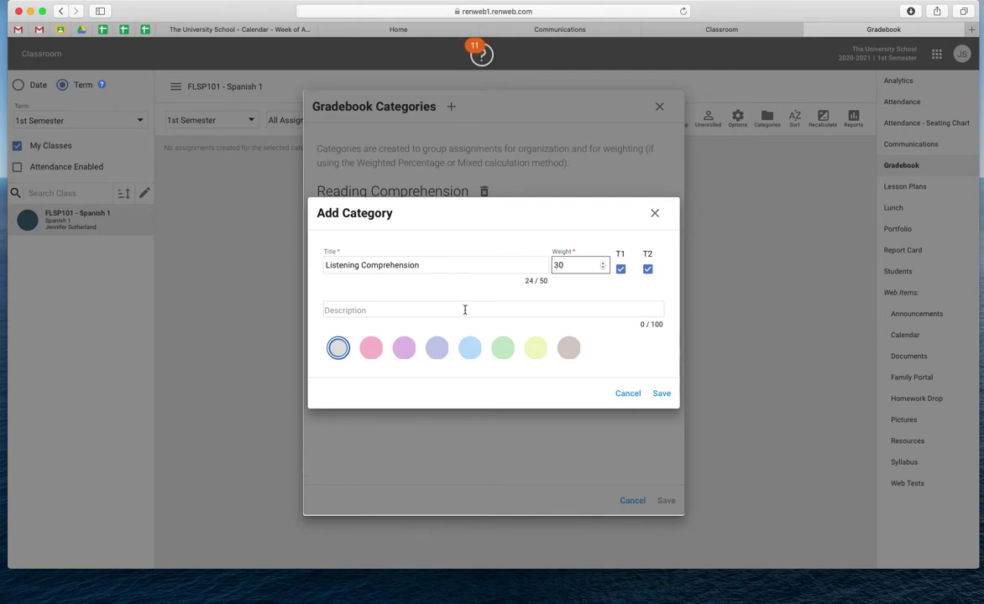
{"action": "left_click", "coordinate": [469, 350]}
{"action": "left_click", "coordinate": [661, 394]}
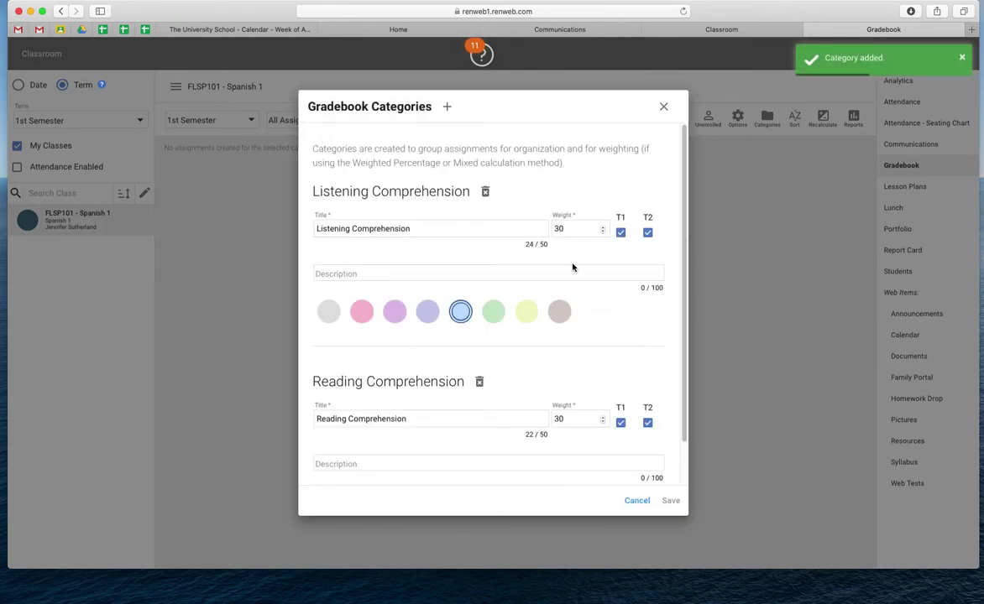
Step: Add a gradebook category titled Writing Performance with a weight of 20 and the green color
{"action": "left_click", "coordinate": [446, 107]}
{"action": "type", "text": "Weitr"}
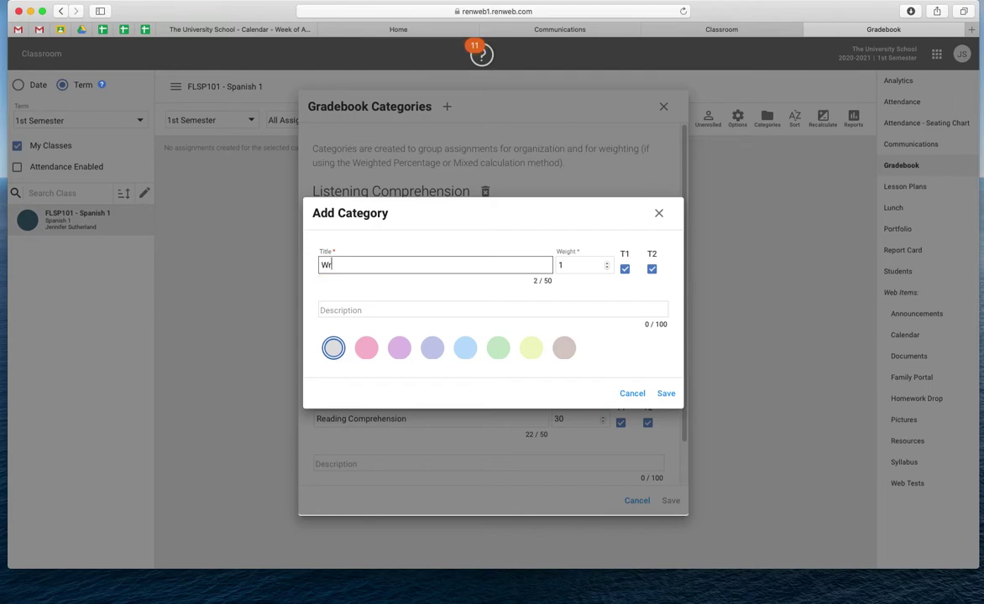
{"action": "type", "text": "ting Performance"}
{"action": "key", "text": "Tab"}
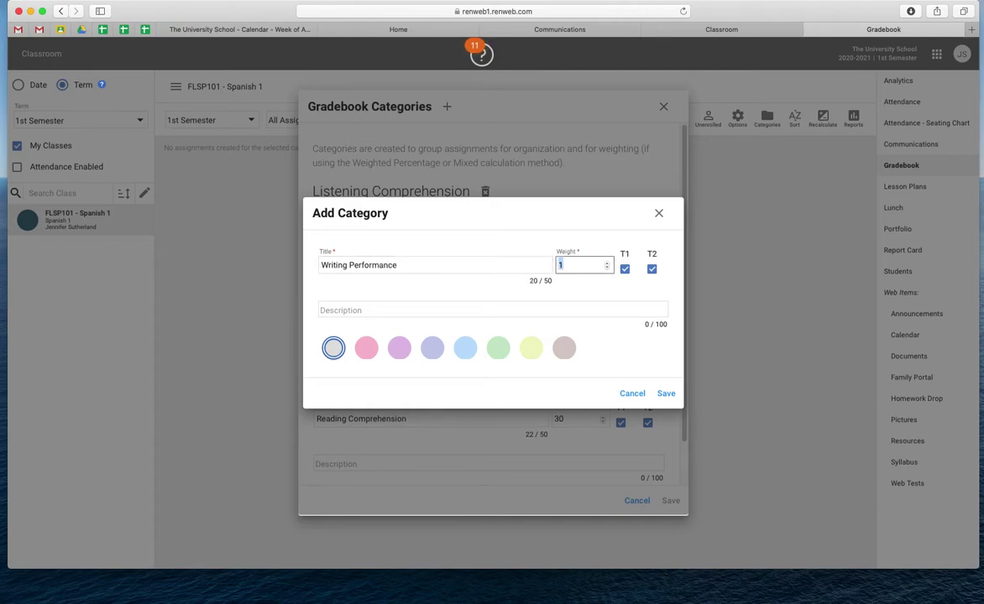
{"action": "type", "text": "20"}
{"action": "left_click", "coordinate": [497, 348]}
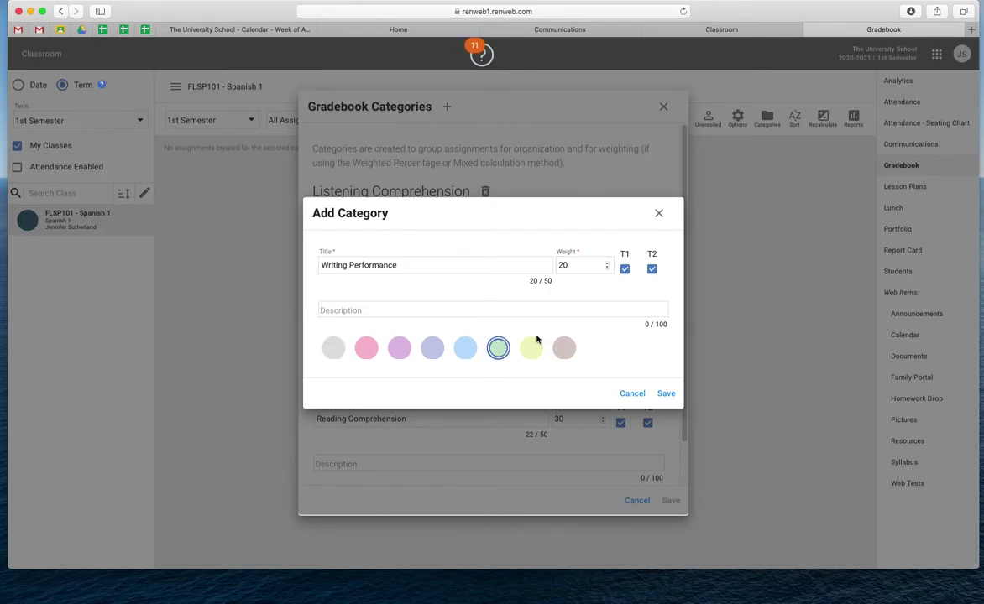
{"action": "left_click", "coordinate": [663, 394]}
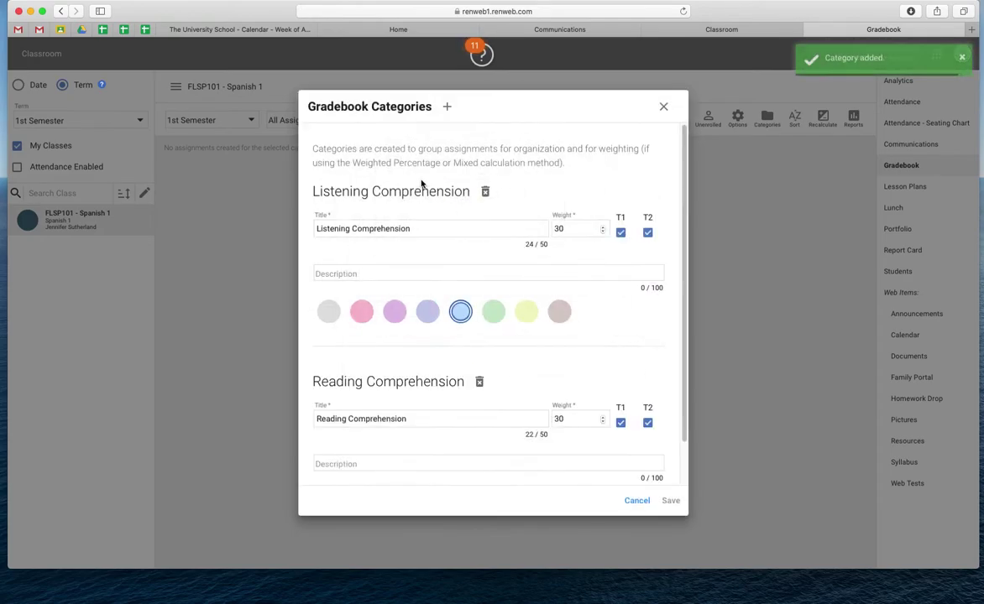
Step: Add a gradebook category titled Speaking Performance with a weight of 15 and the yellow color
{"action": "left_click", "coordinate": [447, 108]}
{"action": "type", "text": "Speaking Pre"}
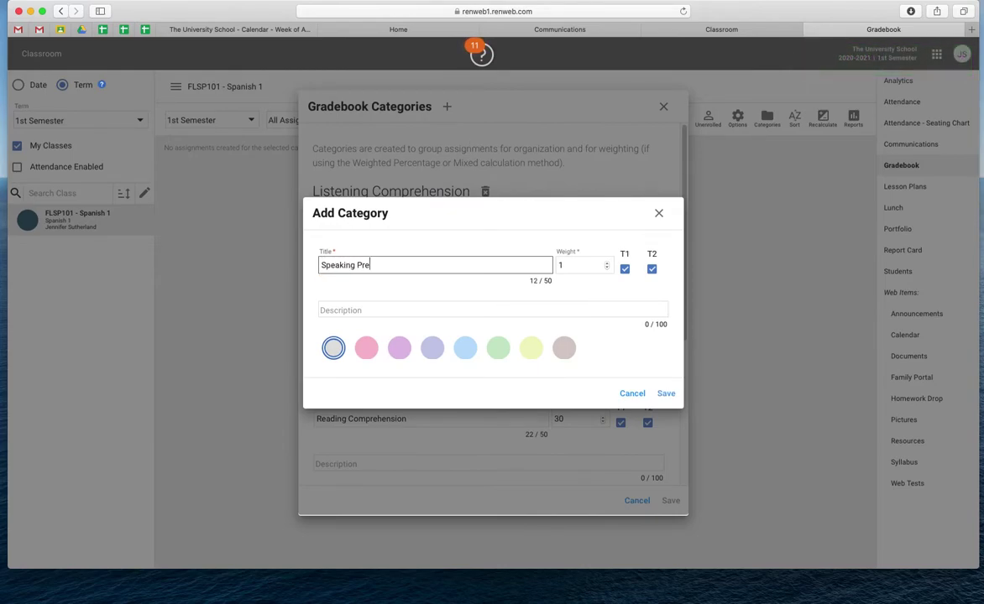
{"action": "key", "text": "BackSpace"}
{"action": "key", "text": "BackSpace"}
{"action": "type", "text": "erfom"}
{"action": "key", "text": "BackSpace"}
{"action": "type", "text": "rmance"}
{"action": "key", "text": "Tab"}
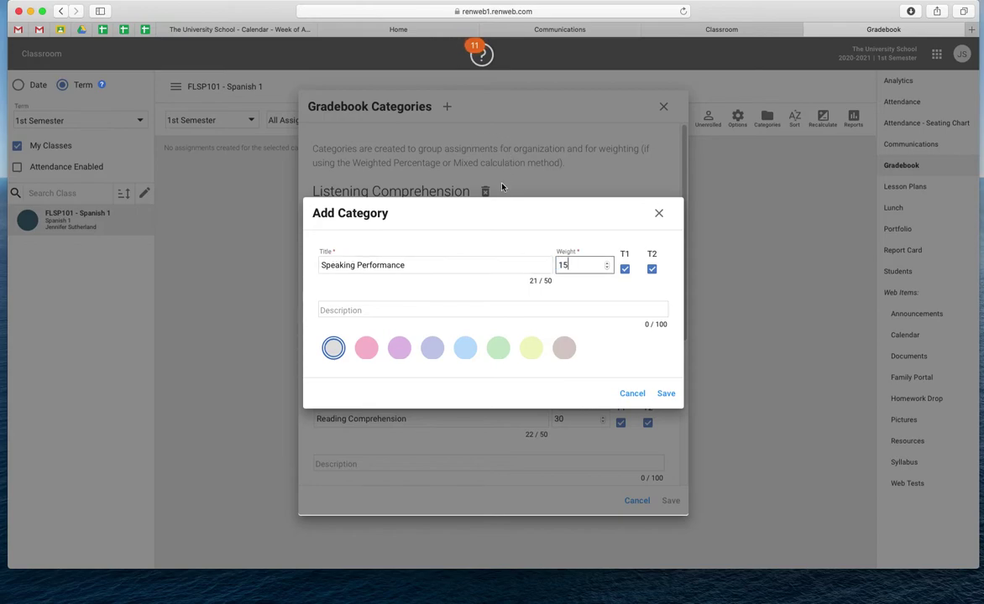
{"action": "left_click", "coordinate": [530, 347]}
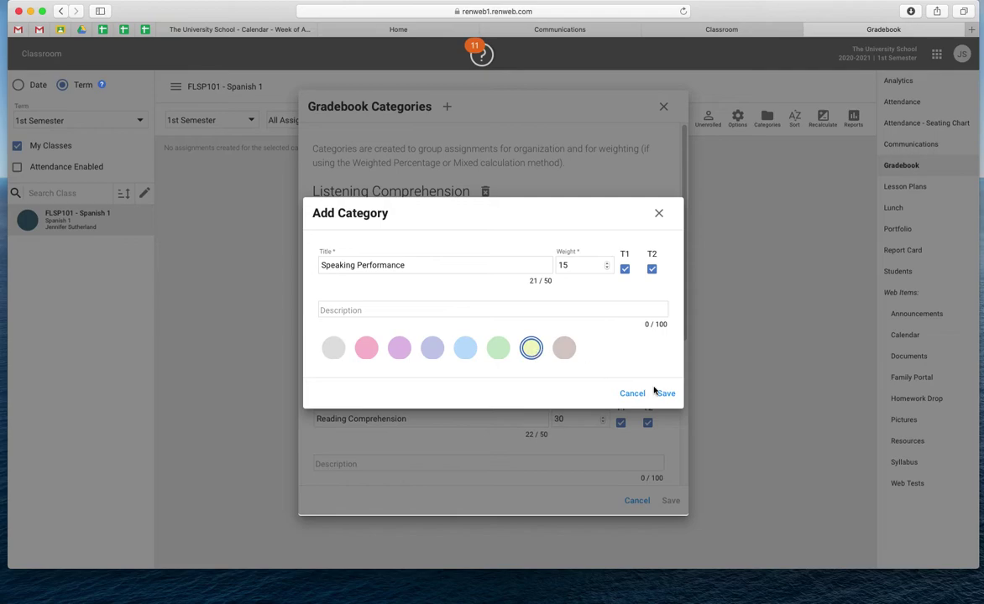
{"action": "left_click", "coordinate": [663, 394]}
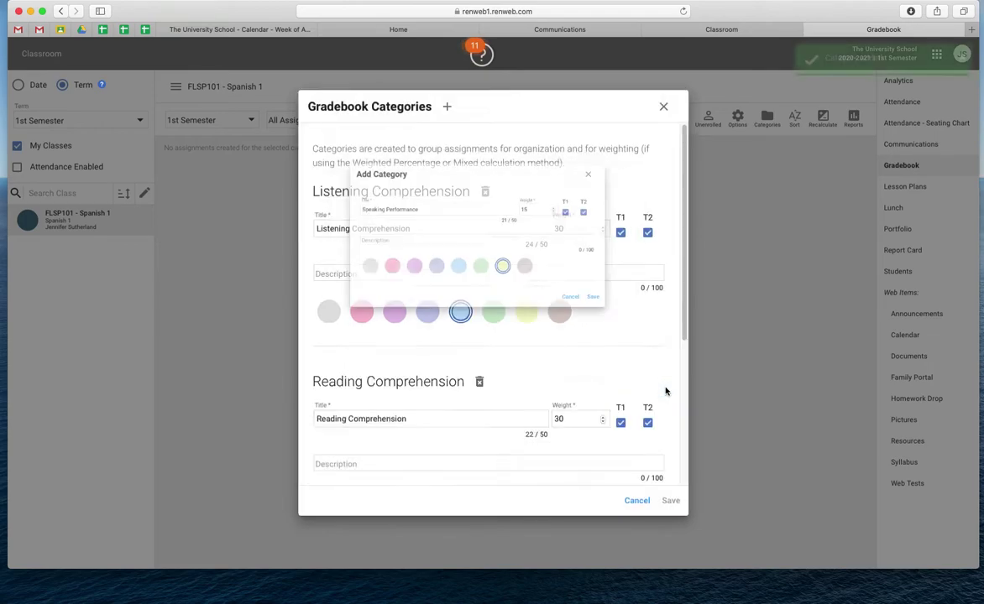
Step: Add a gradebook category titled Assessments with a weight of 5 and the pink color, and close the gradebook categories
{"action": "left_click", "coordinate": [447, 107]}
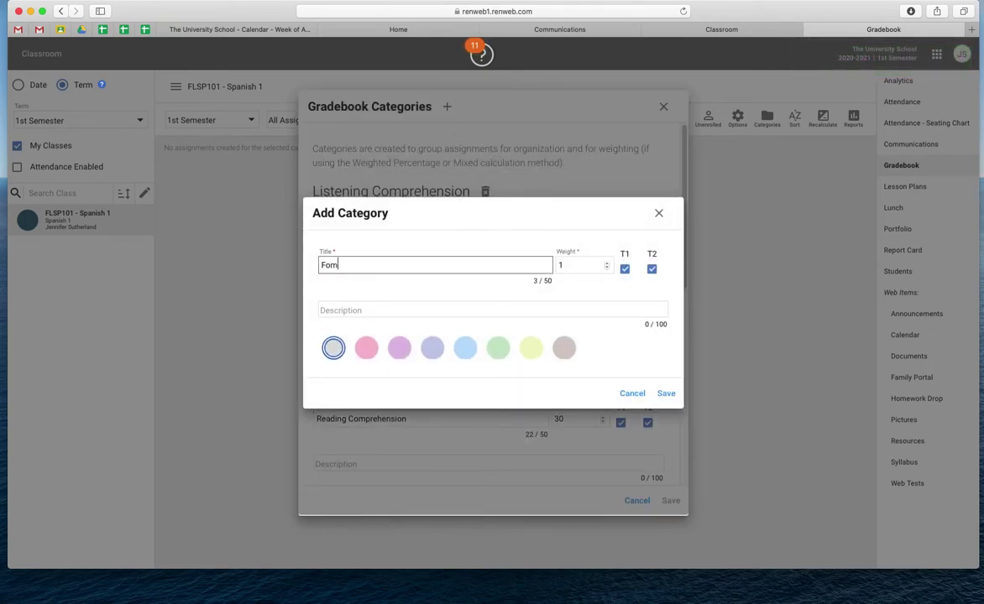
{"action": "type", "text": "Assessments (test"}
{"action": "key", "text": "BackSpace"}
{"action": "key", "text": "BackSpace"}
{"action": "key", "text": "BackSpace"}
{"action": "key", "text": "BackSpace"}
{"action": "key", "text": "BackSpace"}
{"action": "key", "text": "Tab"}
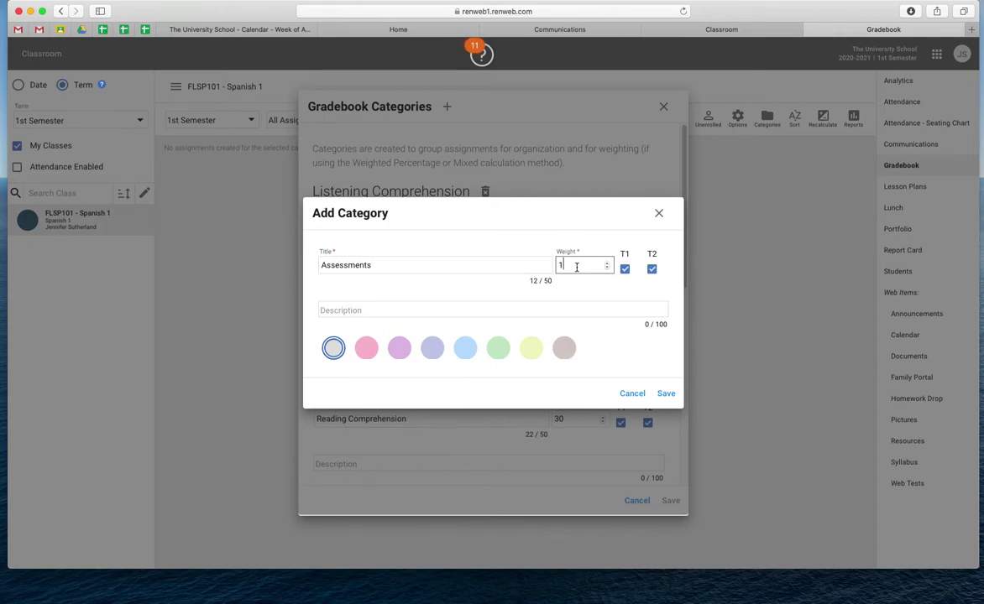
{"action": "type", "text": "1"}
{"action": "key", "text": "BackSpace"}
{"action": "type", "text": "5"}
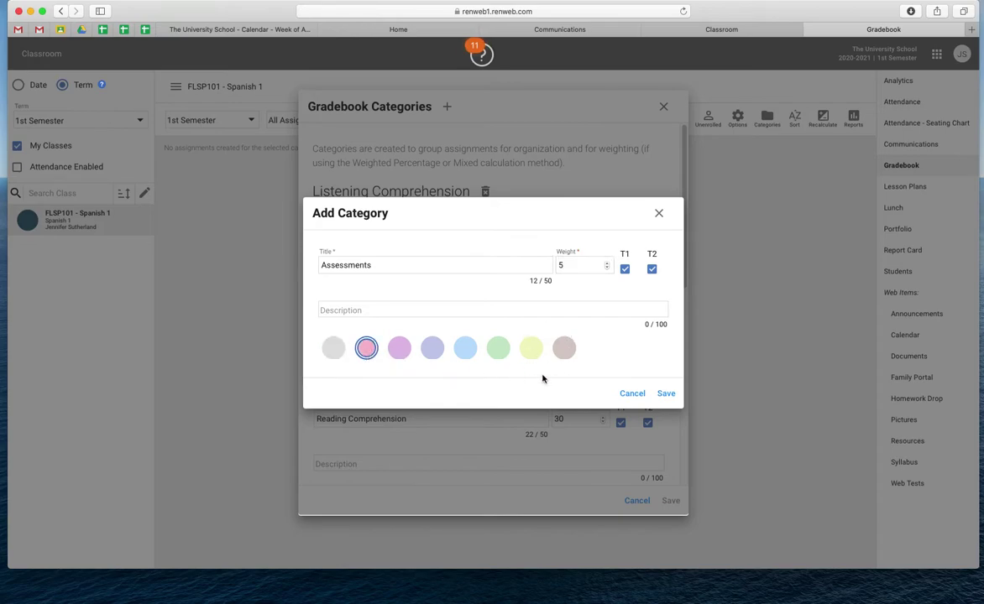
{"action": "left_click", "coordinate": [666, 394]}
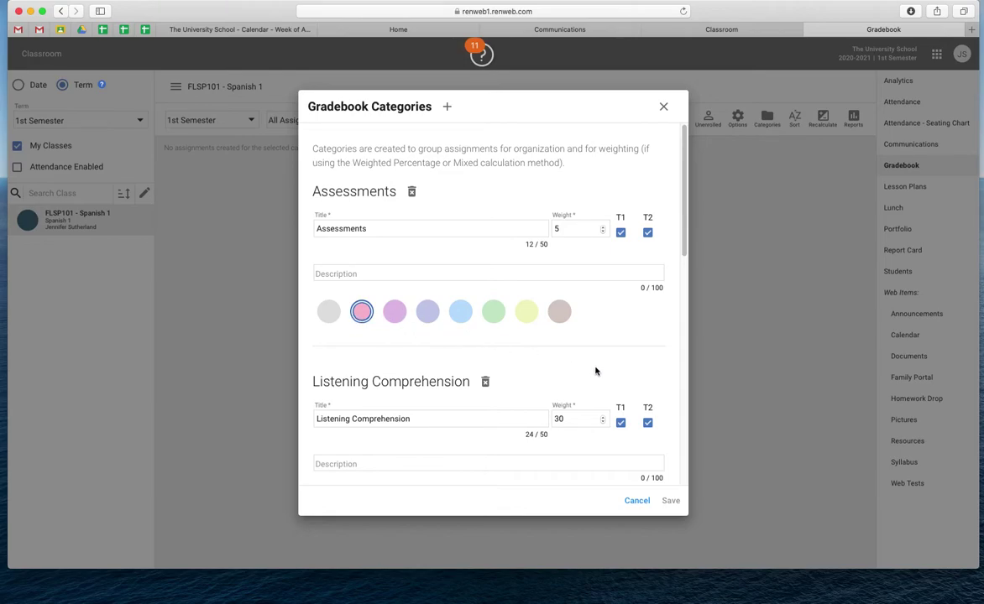
{"action": "scroll", "coordinate": [595, 371], "scroll_direction": "down", "scroll_amount": 3}
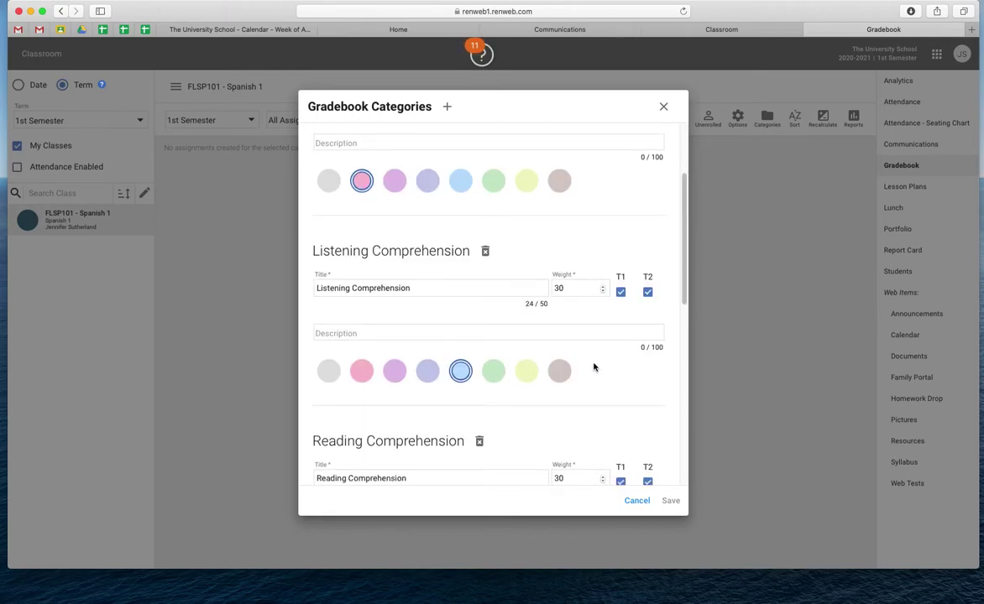
{"action": "scroll", "coordinate": [592, 369], "scroll_direction": "up", "scroll_amount": 3}
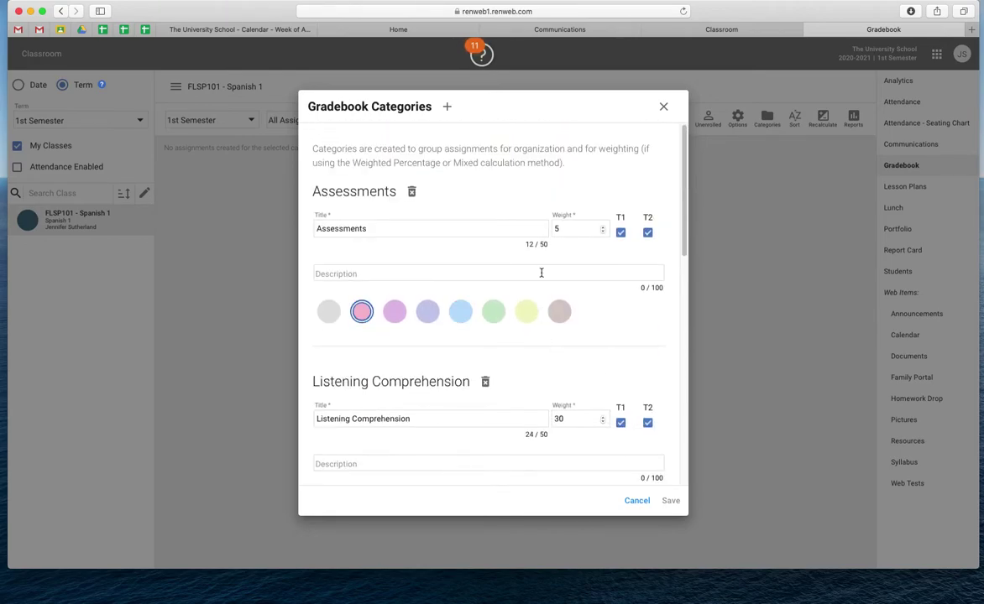
{"action": "left_click", "coordinate": [666, 110]}
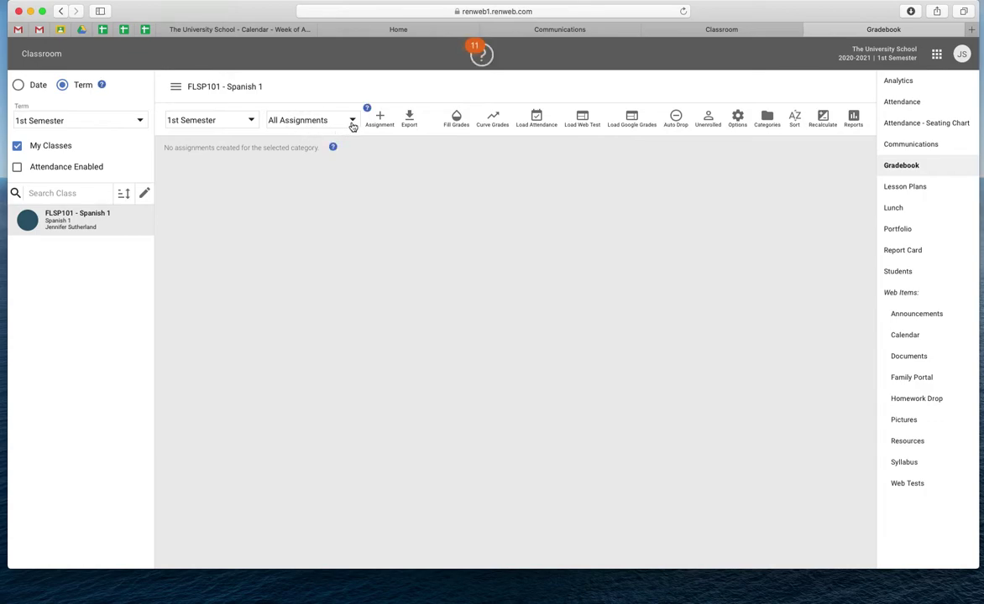
Step: Filter the Spanish 1 gradebook by the Assessments category, then return the view to All Assignments
{"action": "left_click", "coordinate": [353, 124]}
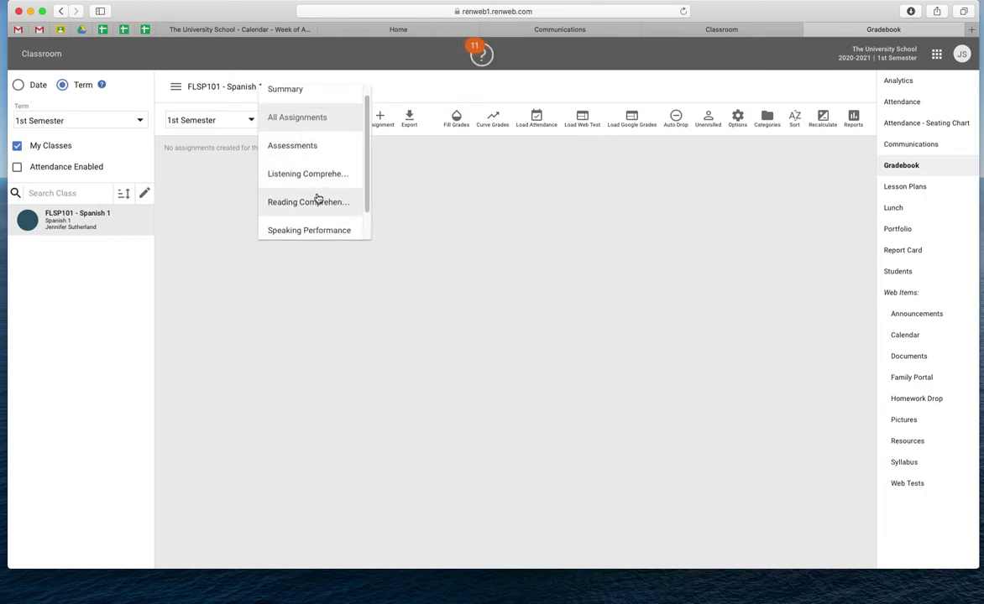
{"action": "scroll", "coordinate": [317, 198], "scroll_direction": "down", "scroll_amount": 2}
{"action": "scroll", "coordinate": [318, 198], "scroll_direction": "up", "scroll_amount": 3}
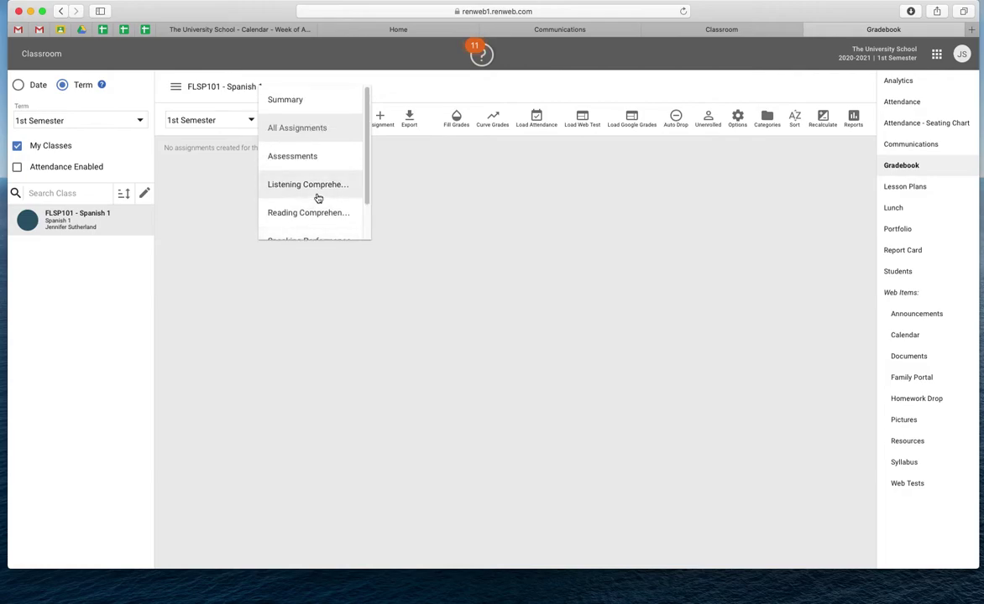
{"action": "left_click", "coordinate": [307, 168]}
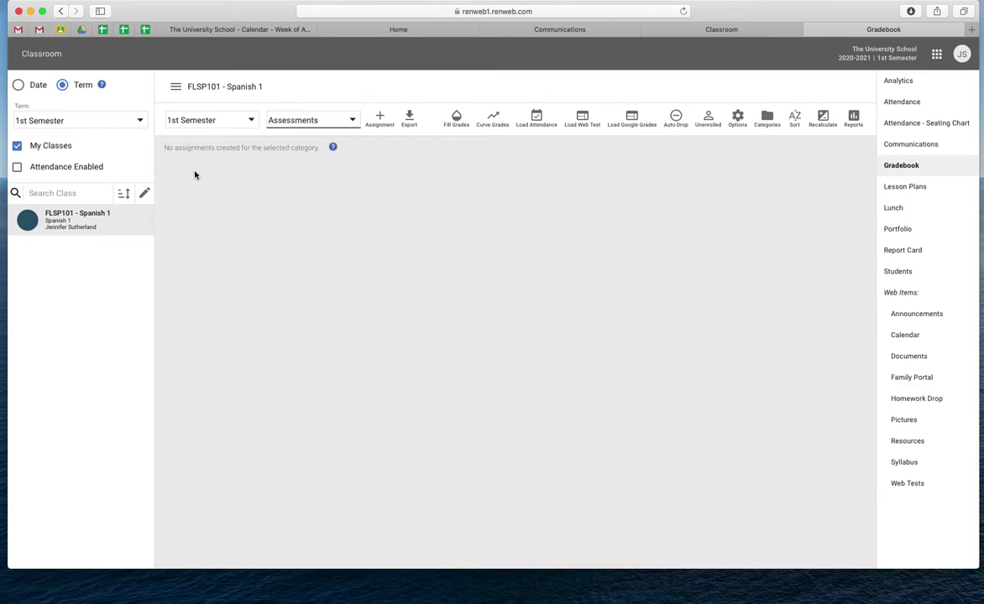
{"action": "left_click", "coordinate": [322, 117]}
{"action": "left_click", "coordinate": [317, 94]}
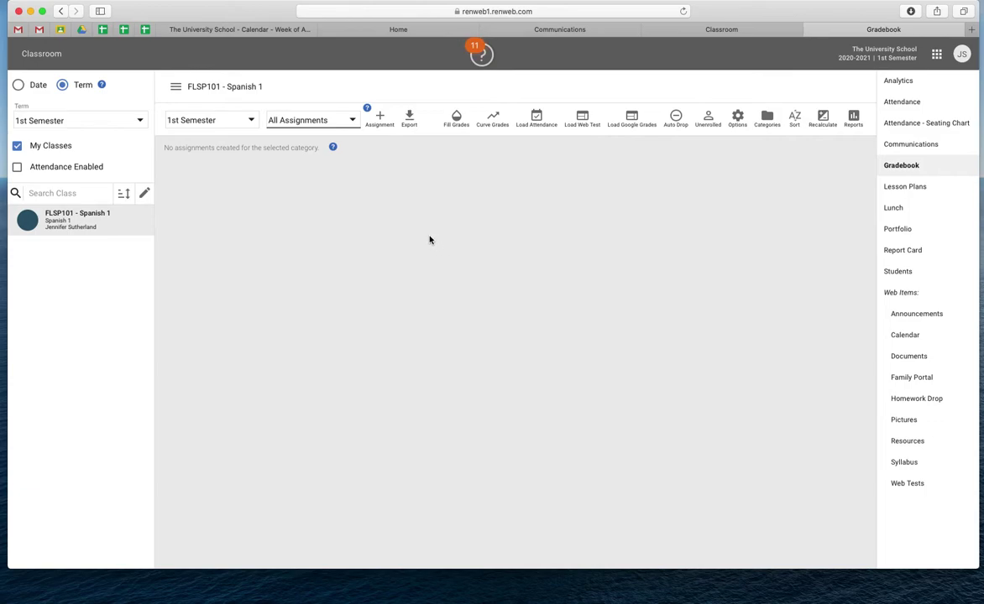
Step: Start a new Spanish 1 gradebook assignment in the Reading Comprehension category, titled Isabel y Ronaldo
{"action": "left_click", "coordinate": [382, 123]}
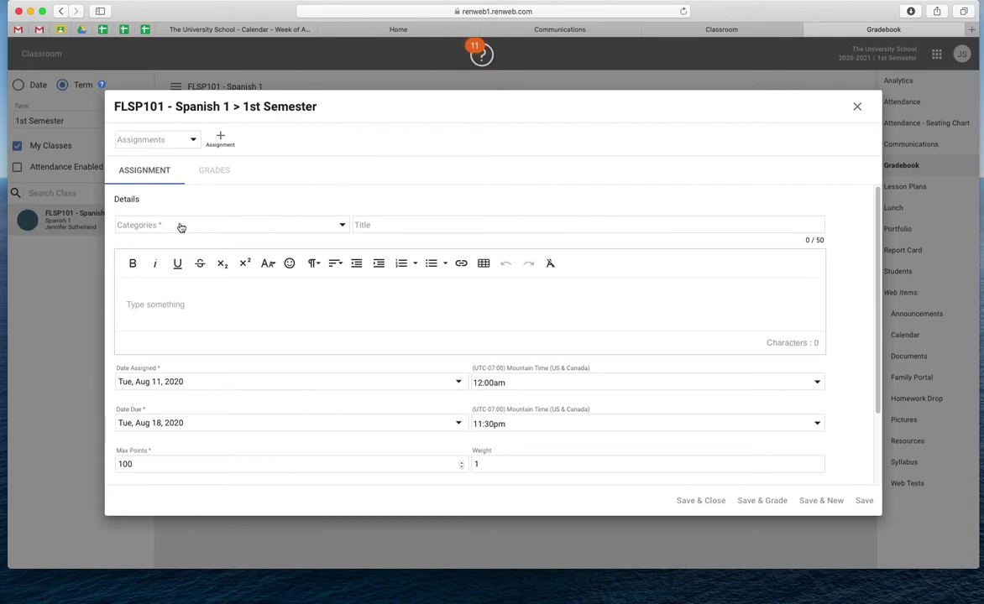
{"action": "left_click", "coordinate": [225, 230]}
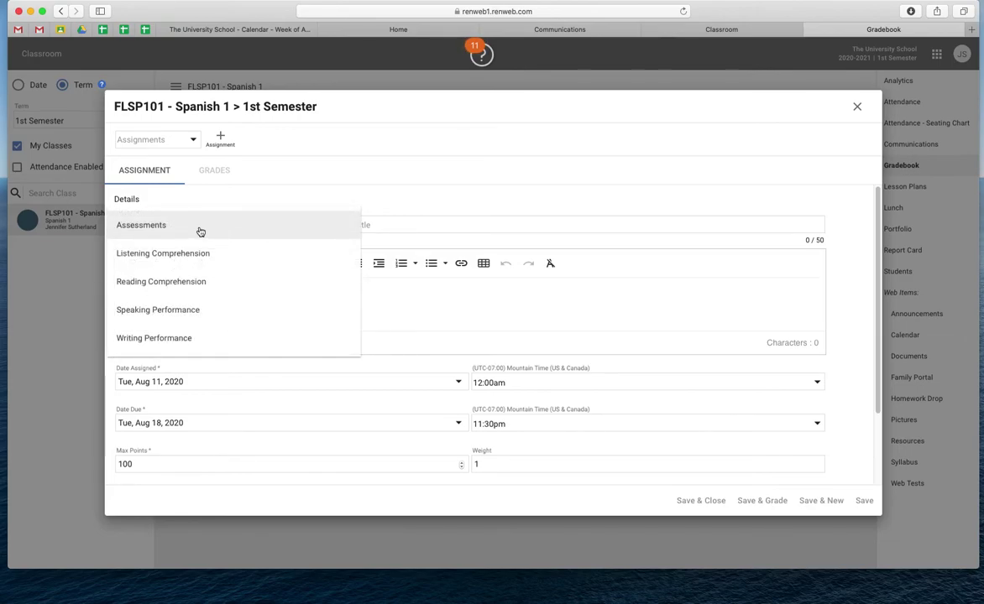
{"action": "left_click", "coordinate": [198, 282]}
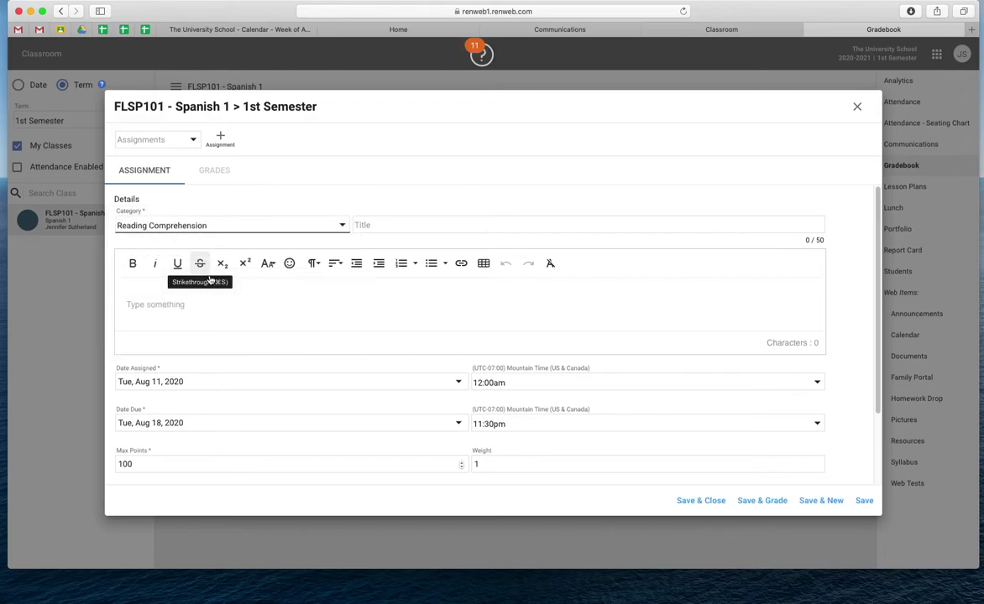
{"action": "left_click", "coordinate": [400, 226]}
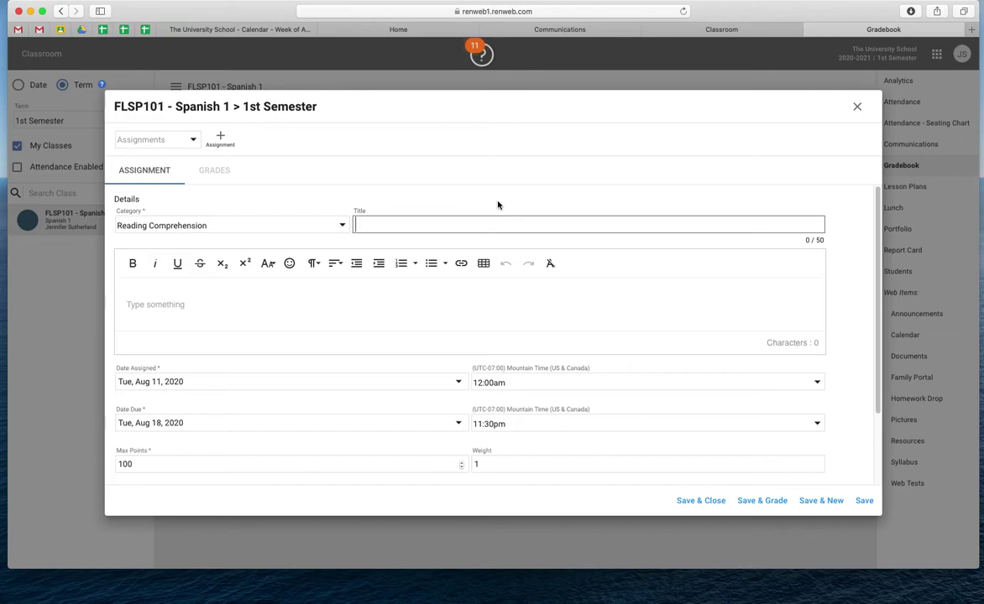
{"action": "type", "text": "Isabel y Ronaldo"}
{"action": "left_click_drag", "start_coordinate": [427, 224], "coordinate": [334, 215]}
{"action": "left_click", "coordinate": [206, 308]}
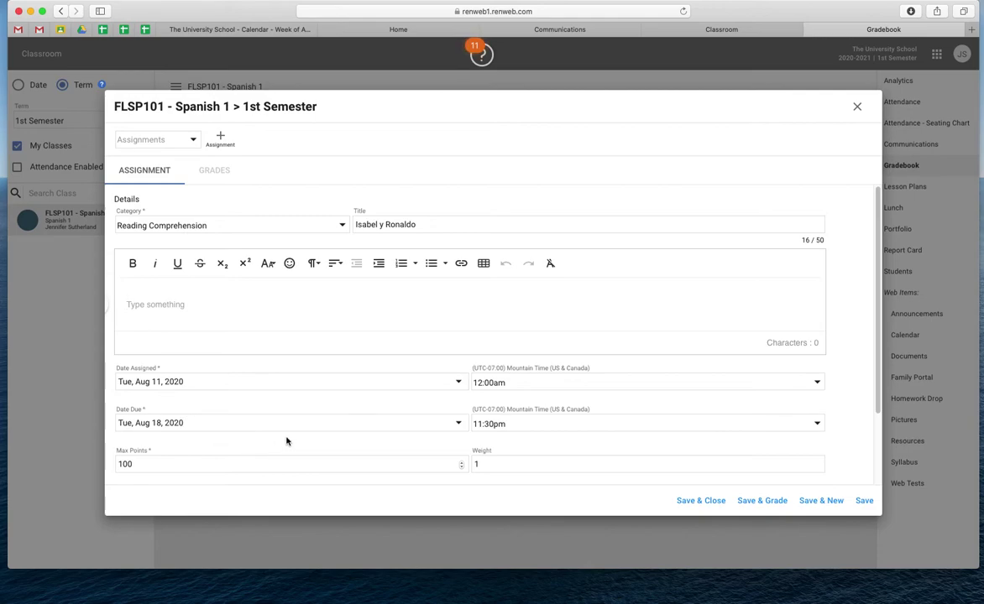
Step: Set the assignment's due date to Thu, Aug 20, 2020 and its maximum points to 20
{"action": "left_click", "coordinate": [458, 424]}
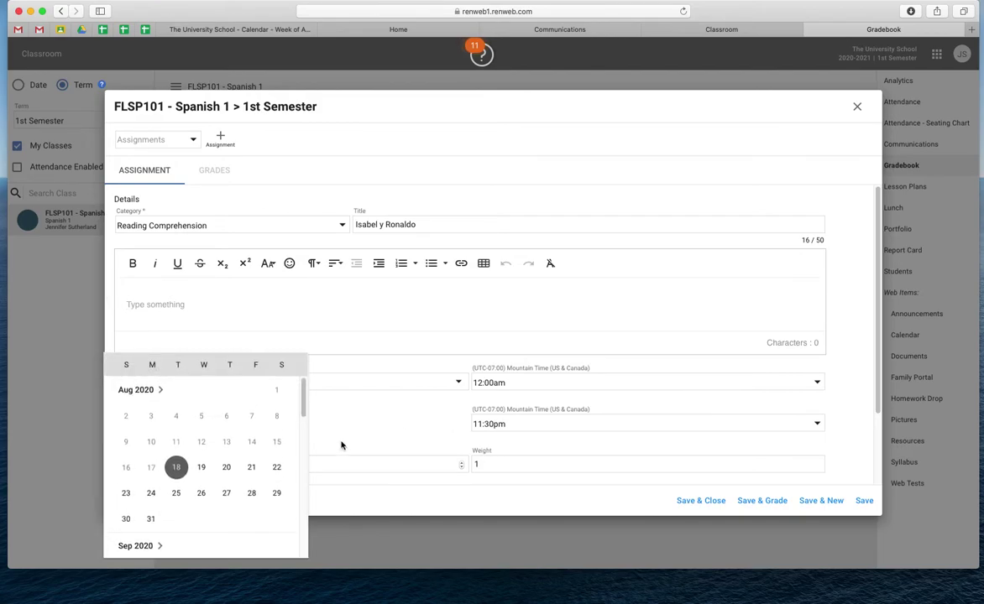
{"action": "left_click", "coordinate": [226, 467]}
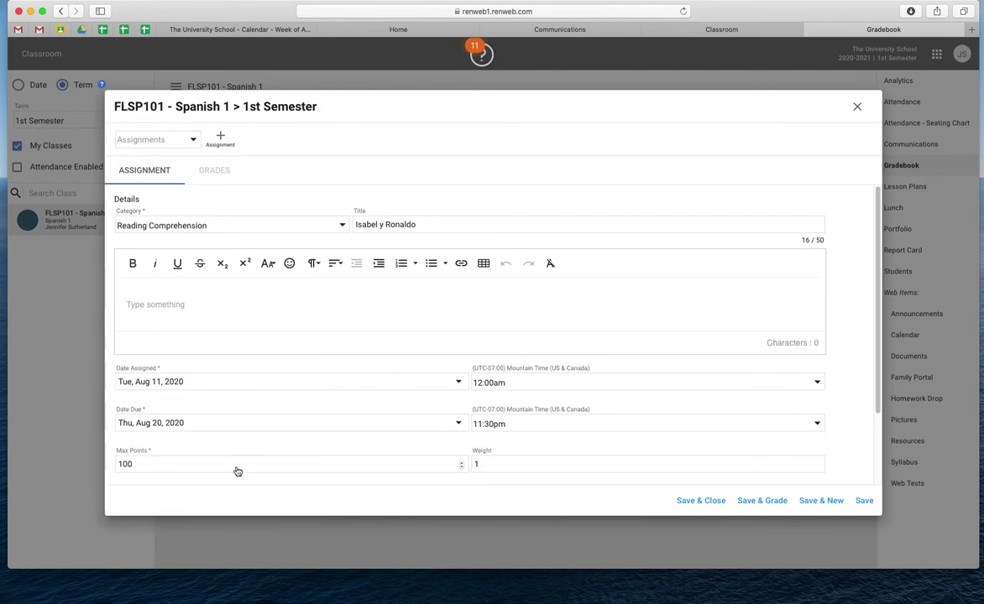
{"action": "double_click", "coordinate": [175, 465]}
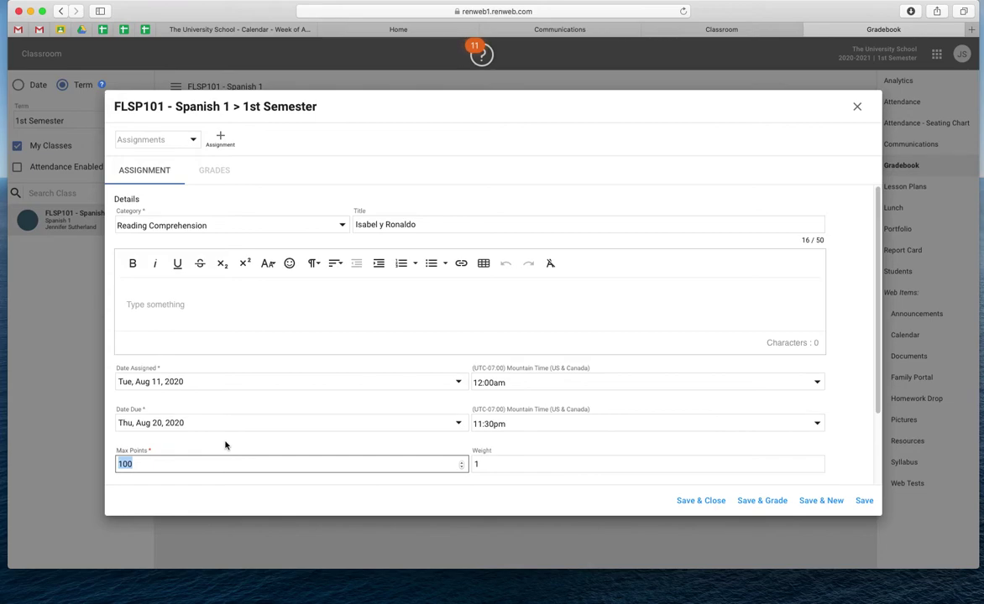
{"action": "type", "text": "20"}
{"action": "scroll", "coordinate": [256, 449], "scroll_direction": "down", "scroll_amount": 2}
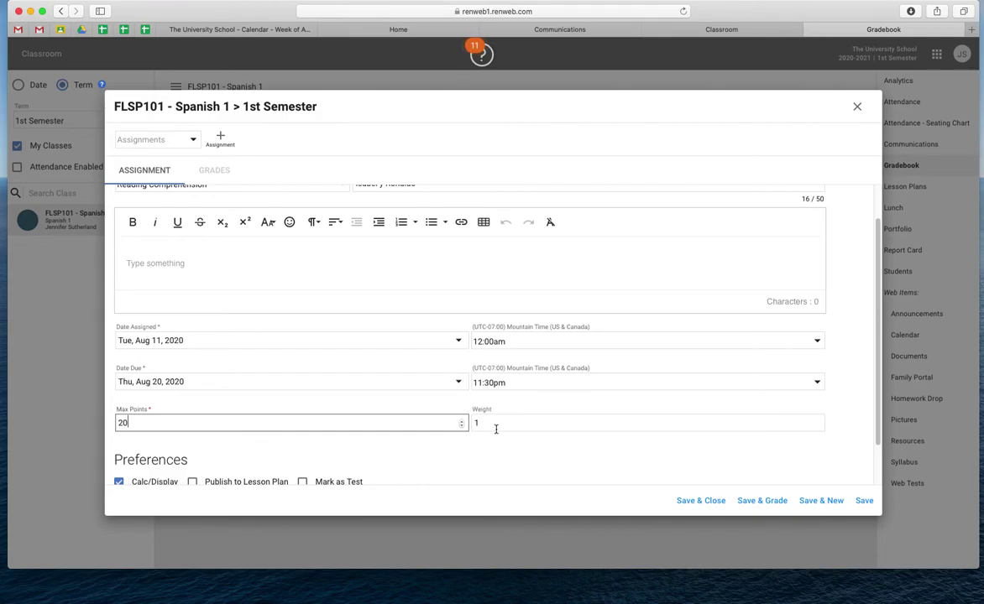
{"action": "scroll", "coordinate": [247, 327], "scroll_direction": "up", "scroll_amount": 1}
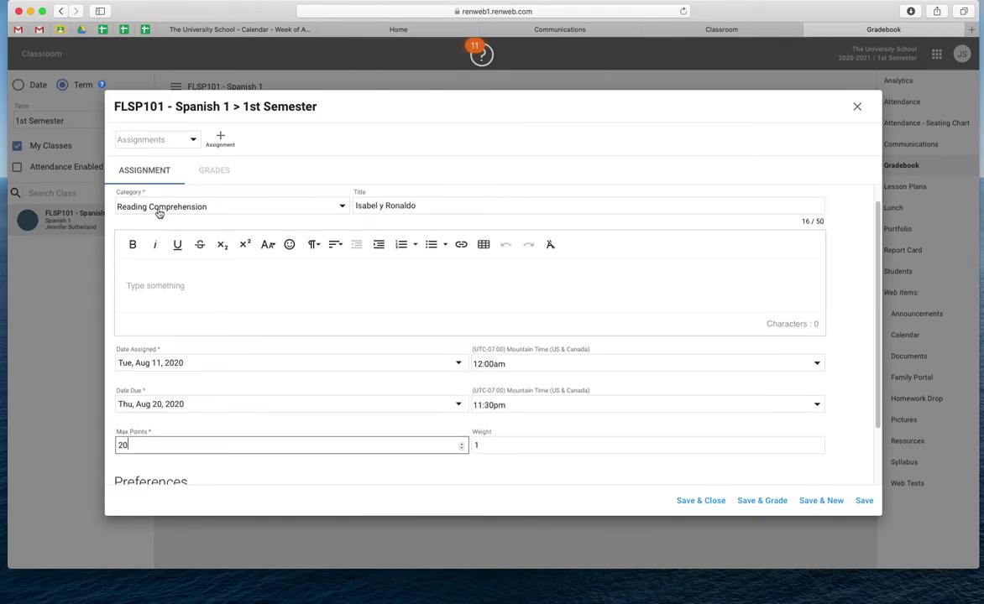
{"action": "scroll", "coordinate": [278, 386], "scroll_direction": "down", "scroll_amount": 4}
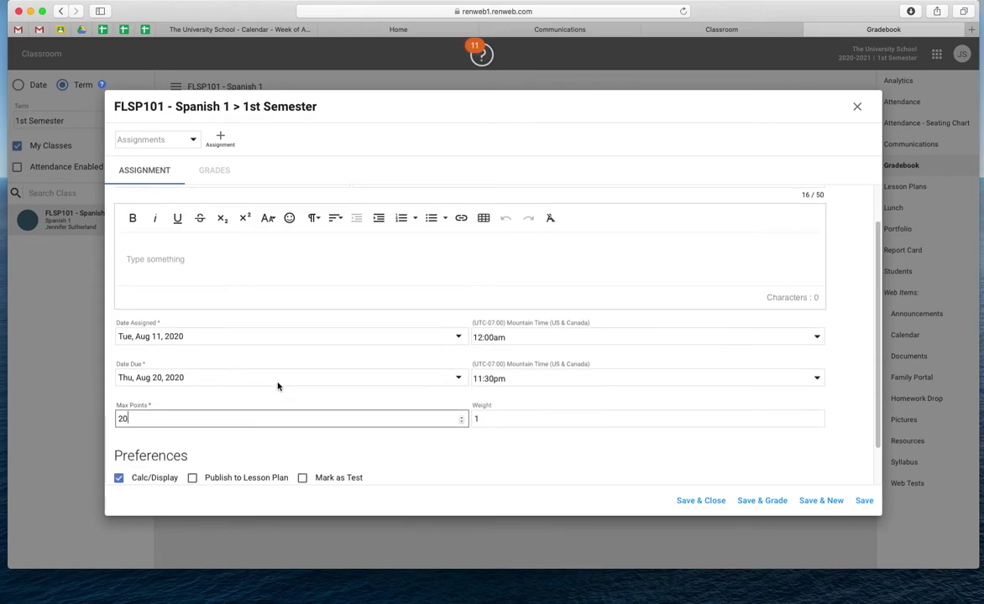
{"action": "scroll", "coordinate": [277, 373], "scroll_direction": "down", "scroll_amount": 2}
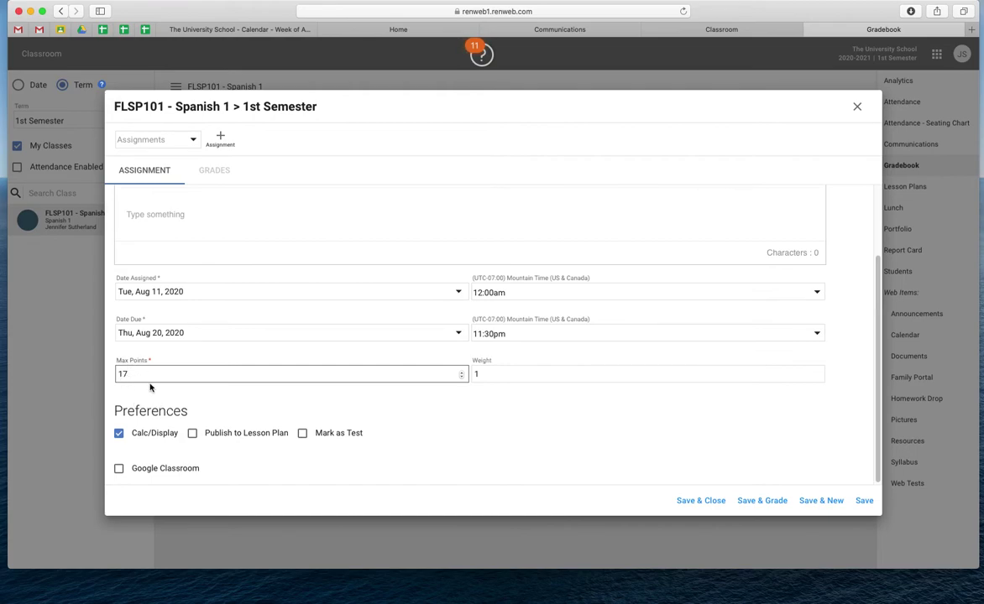
{"action": "key", "text": "BackSpace"}
{"action": "key", "text": "BackSpace"}
{"action": "type", "text": "20"}
{"action": "left_click", "coordinate": [261, 423]}
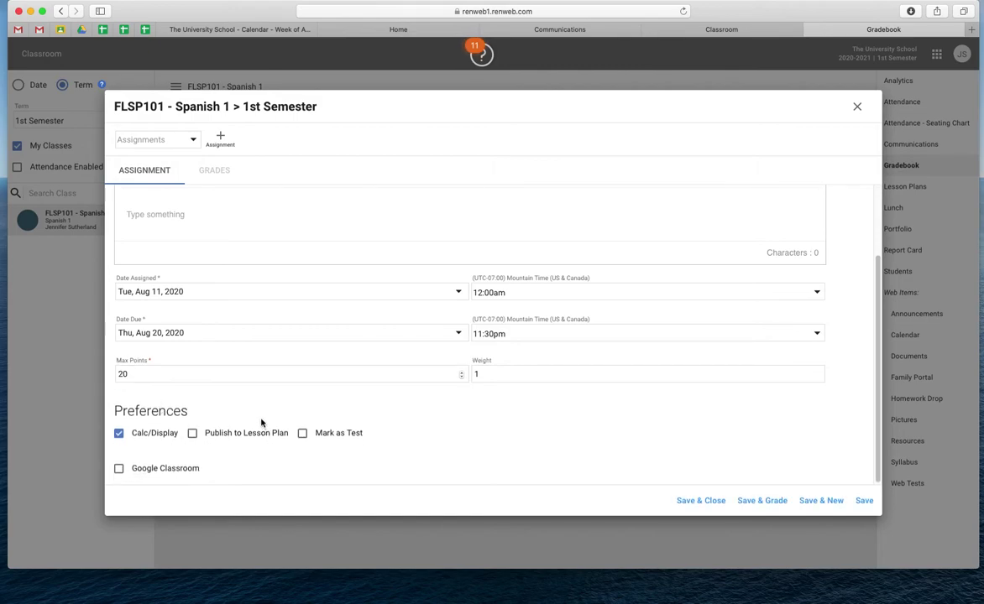
Step: Enable Google Classroom for the assignment, linking it as Create New with the Assignment type, and save and close it
{"action": "left_click", "coordinate": [119, 468]}
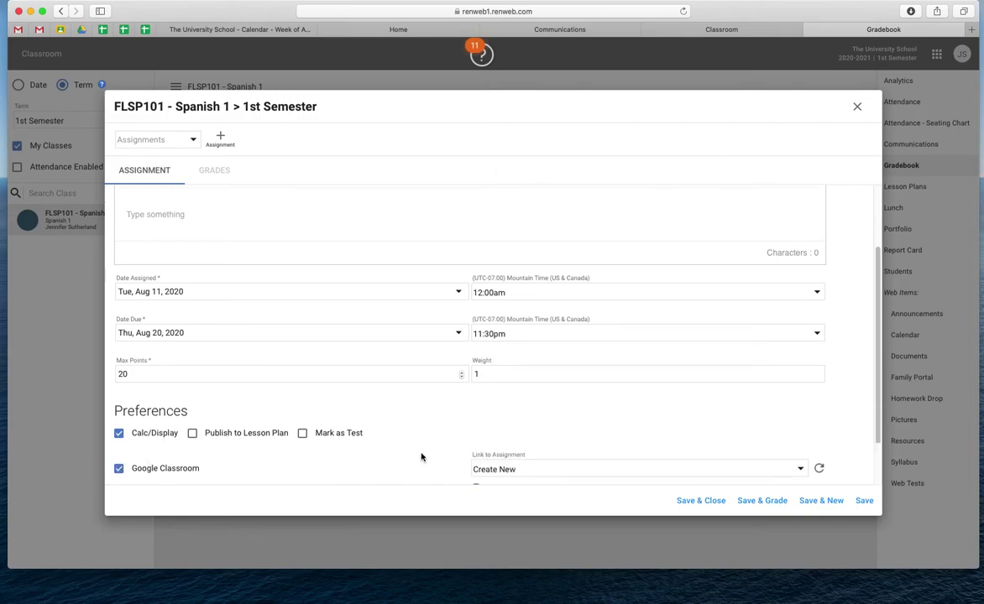
{"action": "scroll", "coordinate": [422, 454], "scroll_direction": "down", "scroll_amount": 2}
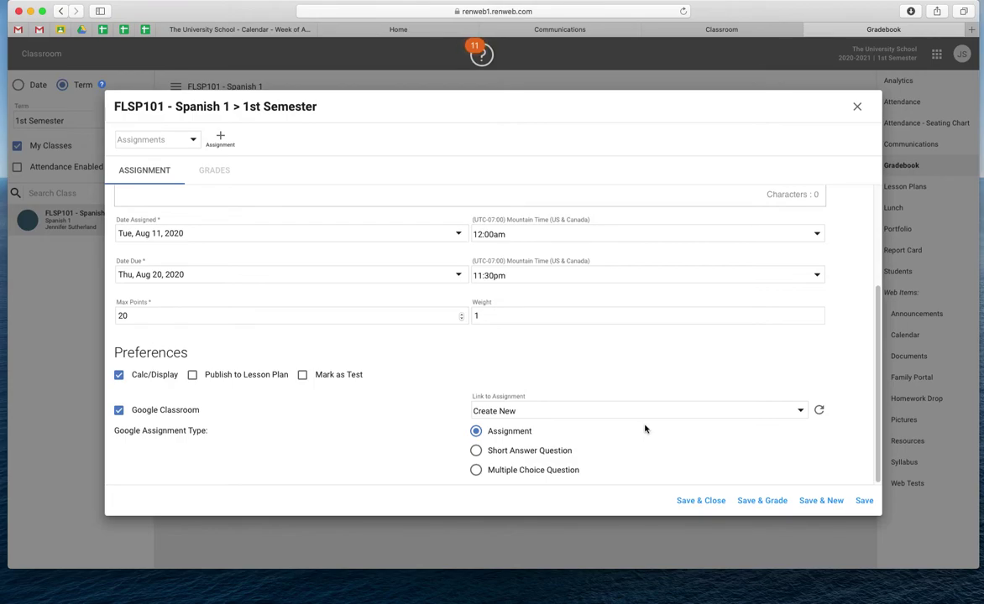
{"action": "left_click", "coordinate": [802, 413]}
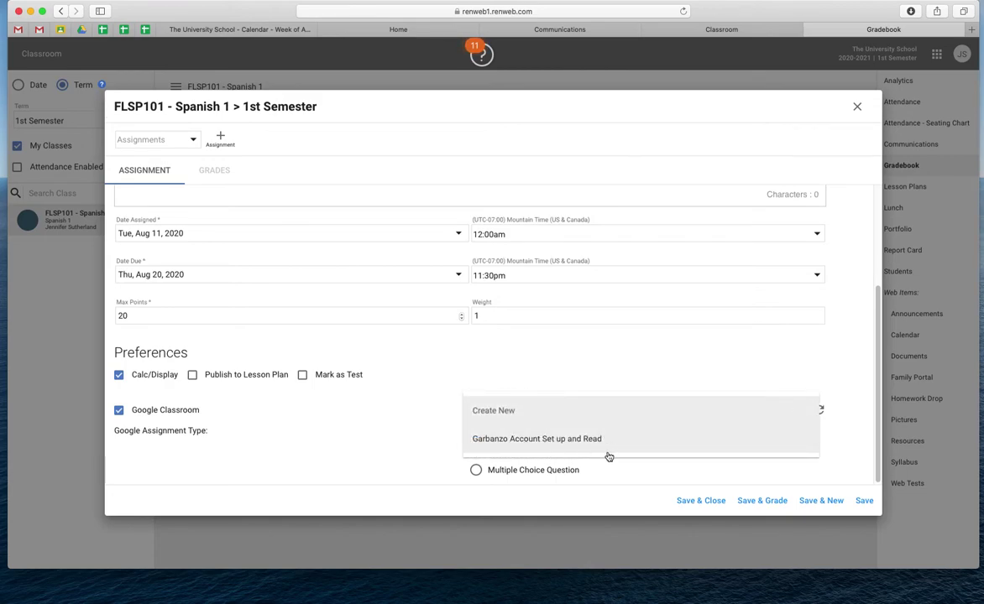
{"action": "left_click", "coordinate": [516, 418]}
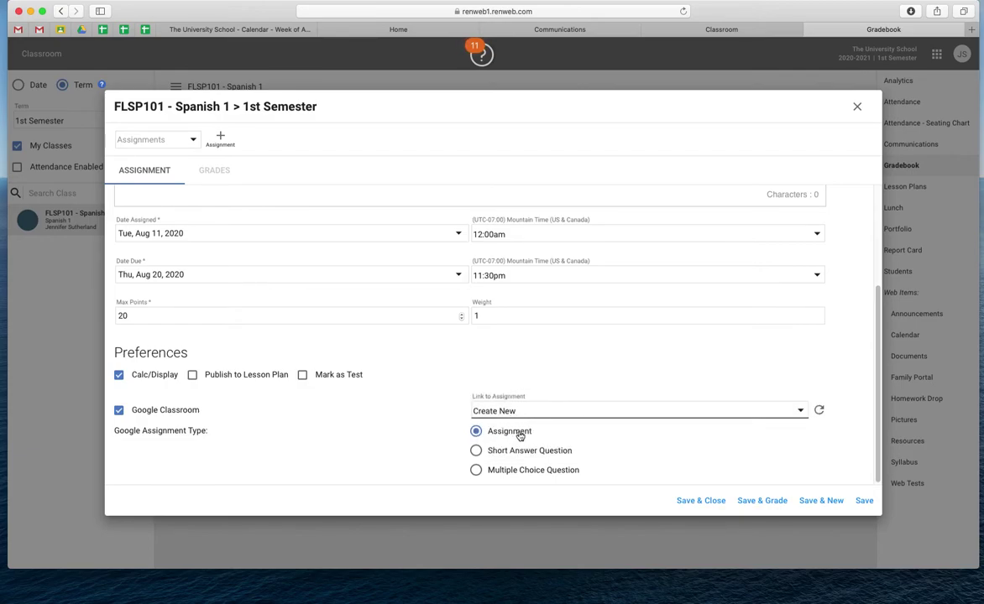
{"action": "left_click", "coordinate": [706, 504]}
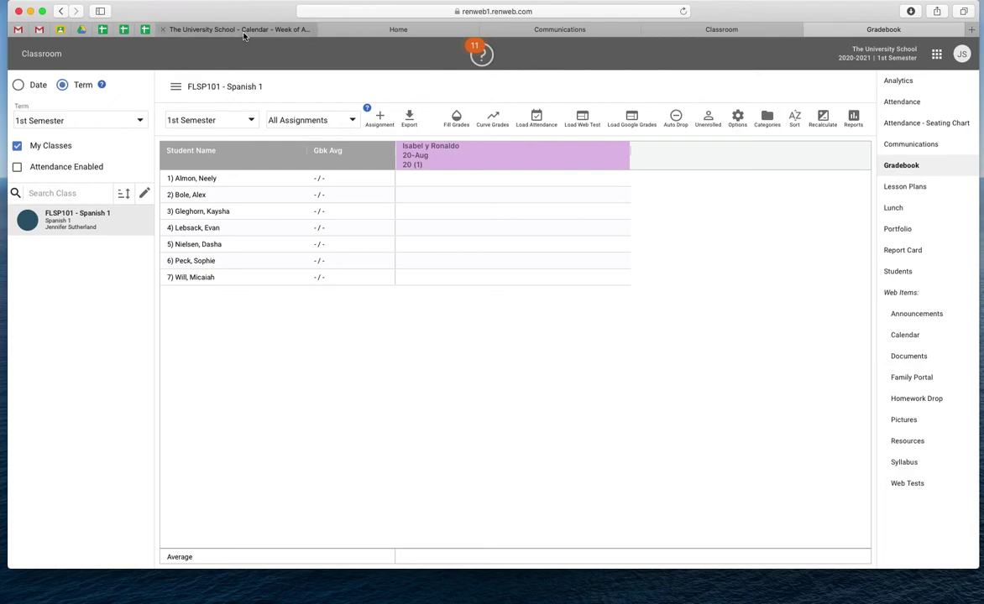
Step: Switch to Google Classroom and open the Spanish 1 class's classwork
{"action": "left_click", "coordinate": [369, 34]}
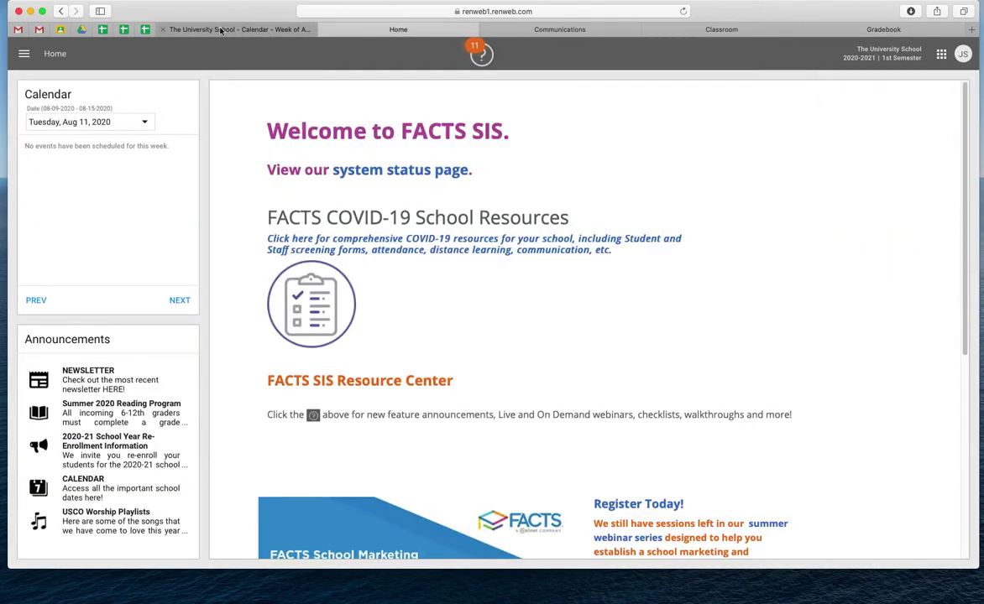
{"action": "left_click", "coordinate": [210, 29]}
{"action": "left_click", "coordinate": [60, 31]}
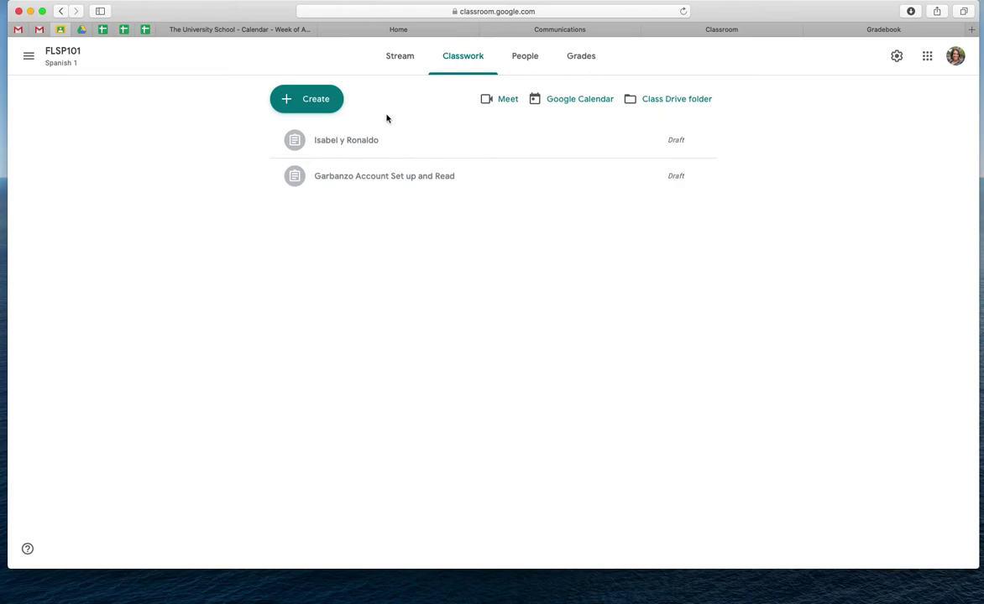
Step: Create a classwork topic named Reading Comprehension in the Spanish 1 class
{"action": "left_click", "coordinate": [320, 104]}
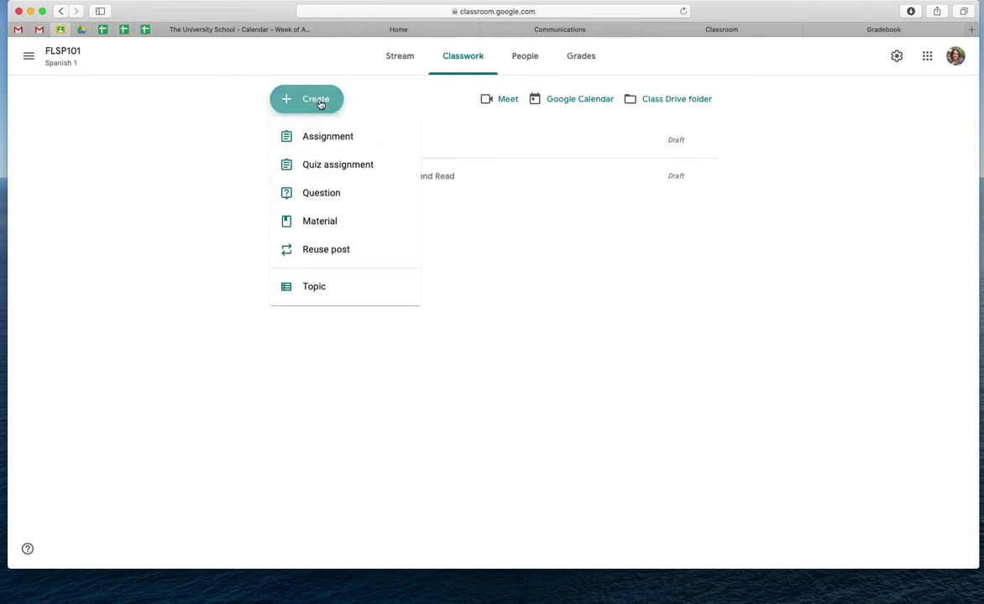
{"action": "left_click", "coordinate": [335, 285]}
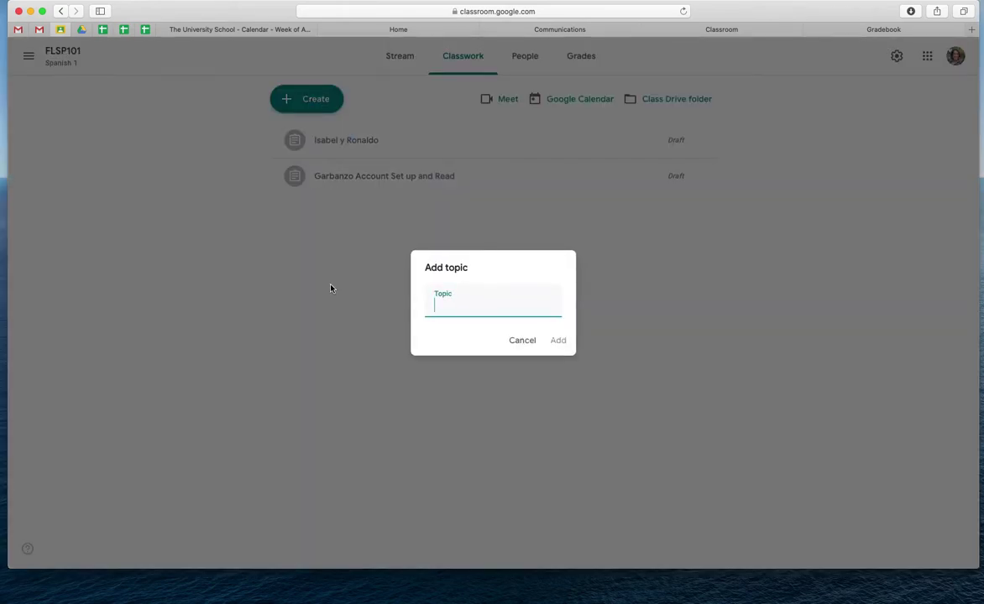
{"action": "type", "text": "Reading Comprehension"}
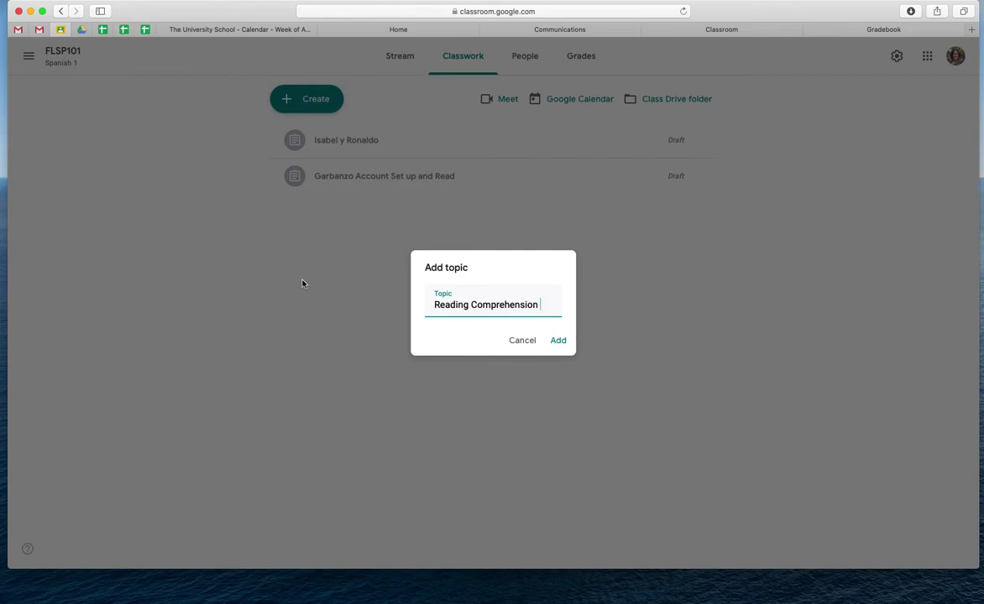
{"action": "left_click", "coordinate": [558, 342]}
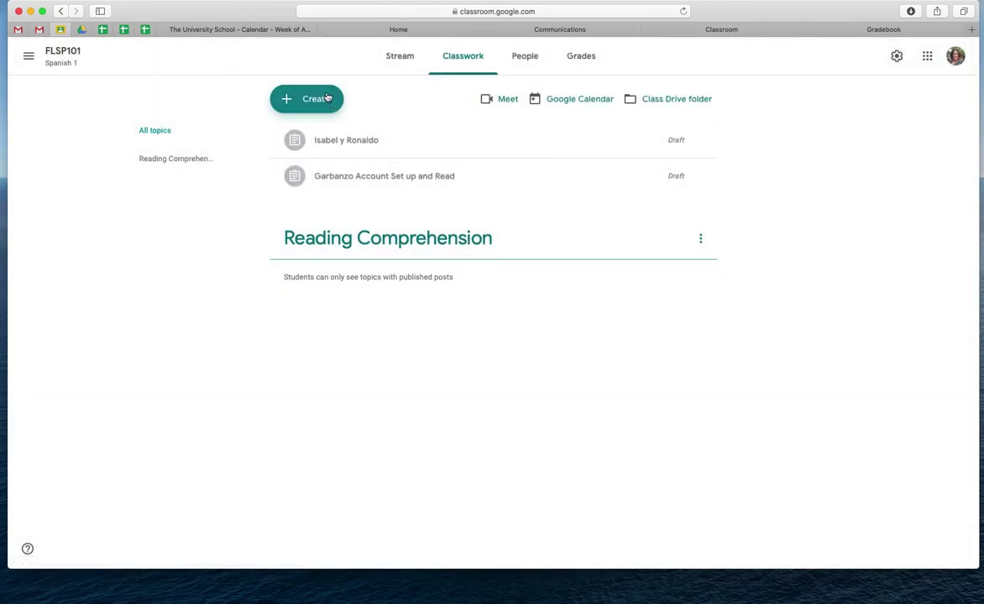
Step: Create a classwork topic named Listening Comprehension
{"action": "left_click", "coordinate": [327, 99]}
{"action": "left_click", "coordinate": [315, 286]}
{"action": "type", "text": "Listening zCom"}
{"action": "key", "text": "BackSpace"}
{"action": "key", "text": "BackSpace"}
{"action": "key", "text": "BackSpace"}
{"action": "key", "text": "BackSpace"}
{"action": "type", "text": "Comprehension"}
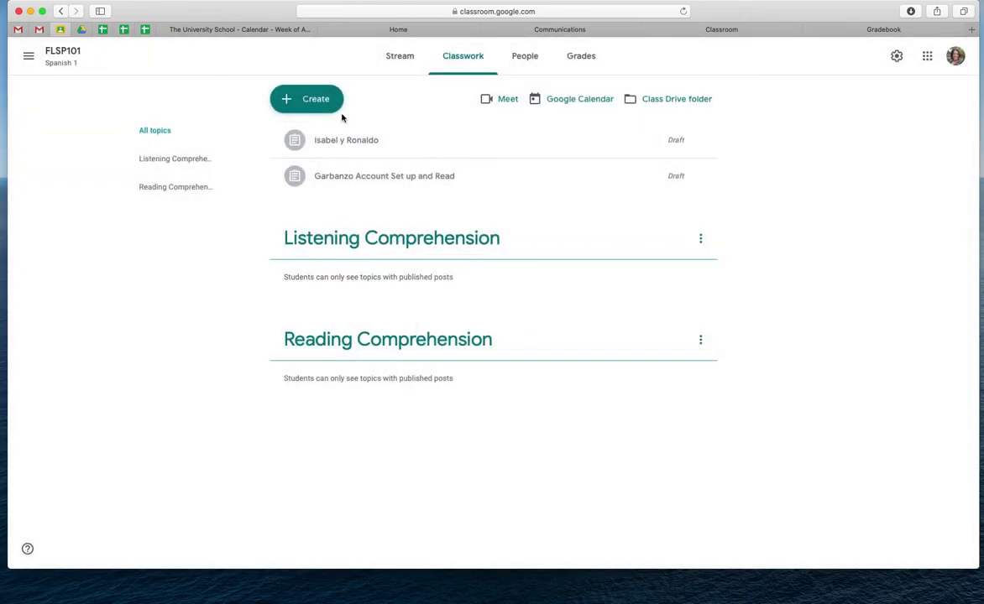
Step: Create a classwork topic named Writing Performance, correcting its spelling before adding it
{"action": "left_click", "coordinate": [323, 100]}
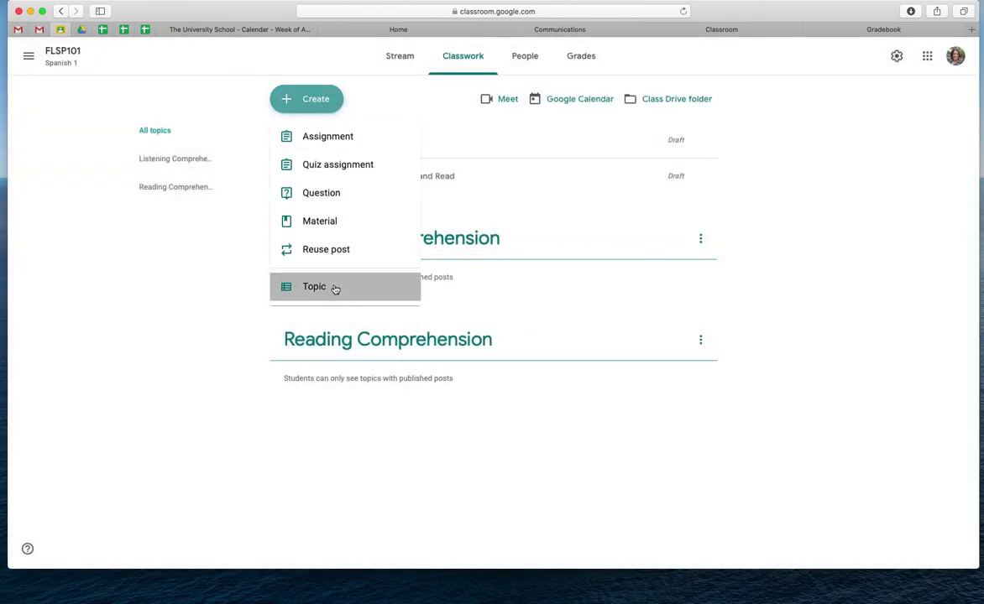
{"action": "left_click", "coordinate": [327, 286]}
{"action": "type", "text": "W"}
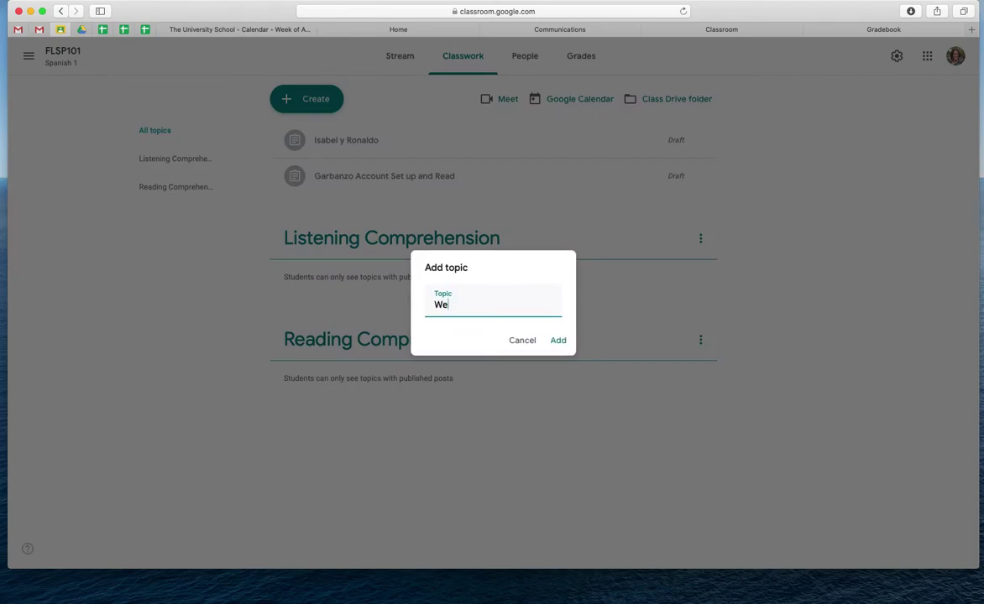
{"action": "type", "text": "riting Performace"}
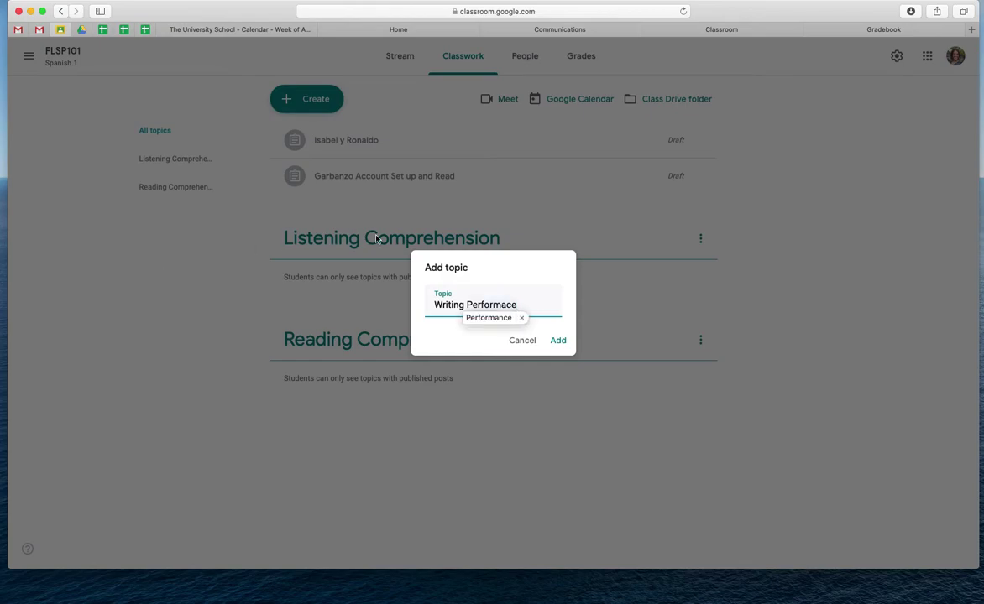
{"action": "left_click", "coordinate": [488, 318]}
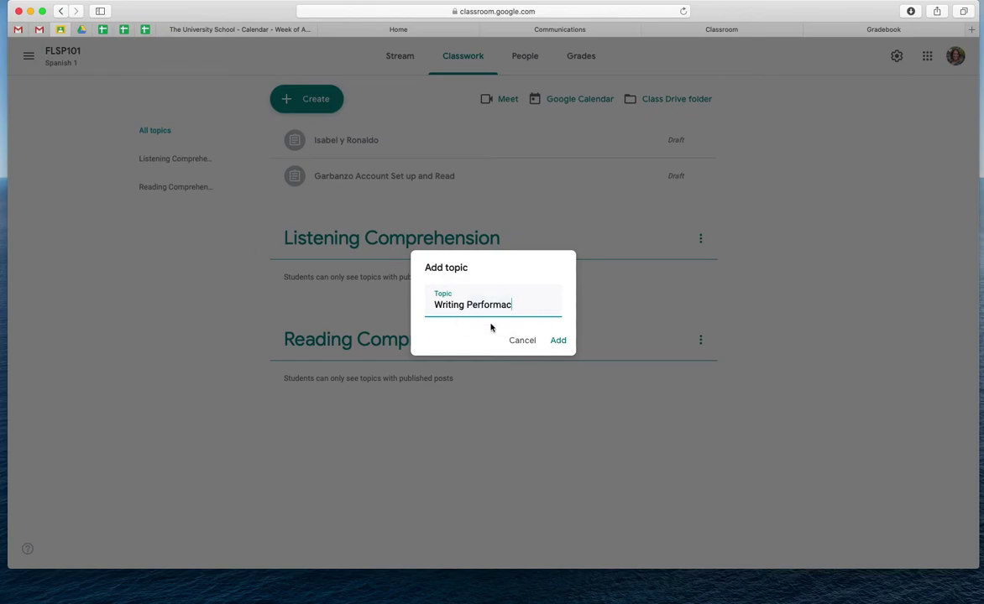
{"action": "left_click", "coordinate": [558, 340]}
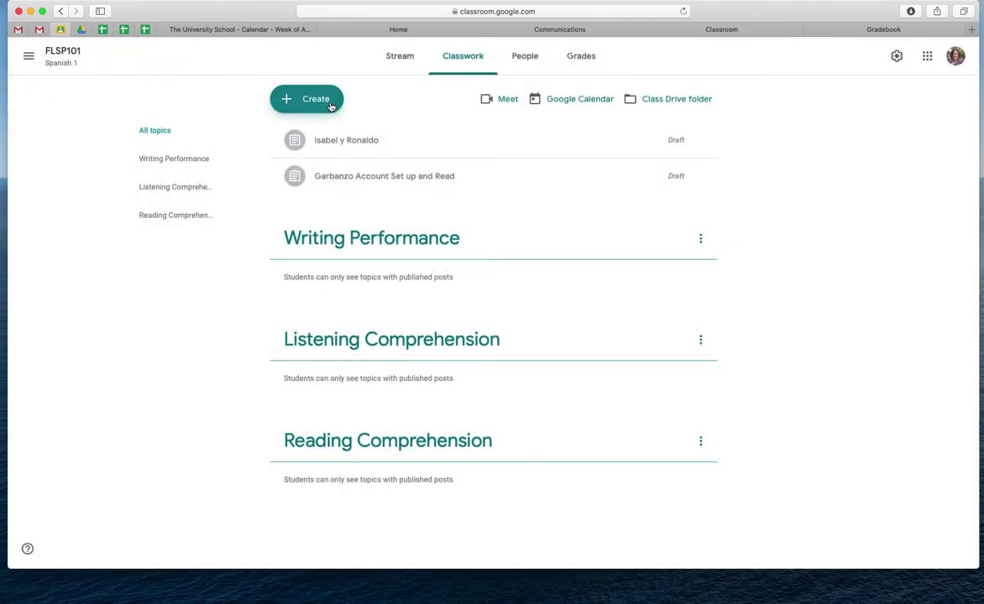
Step: Create a classwork topic named Speaking Performance
{"action": "left_click", "coordinate": [335, 101]}
{"action": "left_click", "coordinate": [343, 294]}
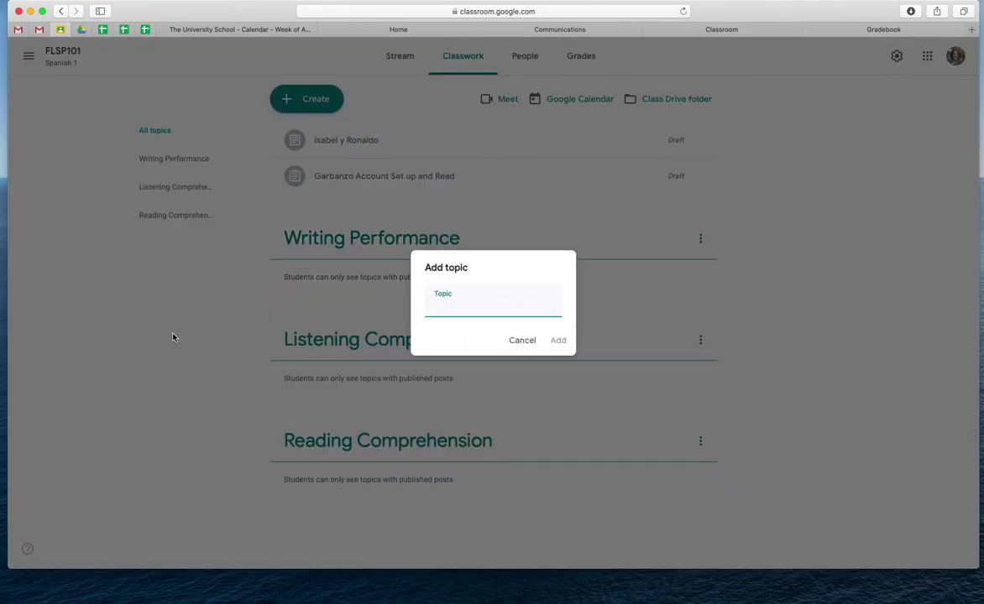
{"action": "type", "text": "Speaking Performance"}
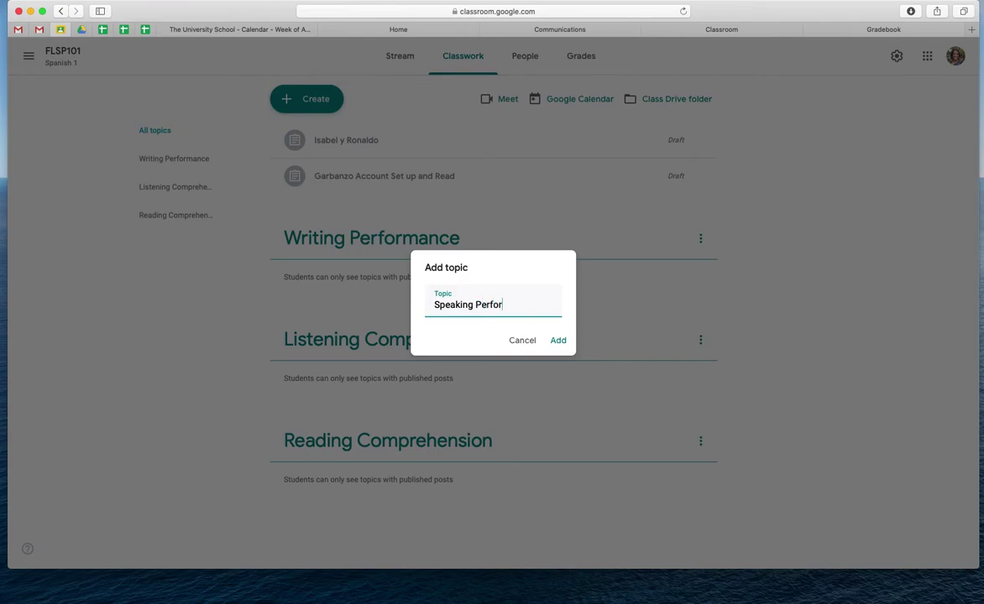
{"action": "left_click", "coordinate": [557, 341]}
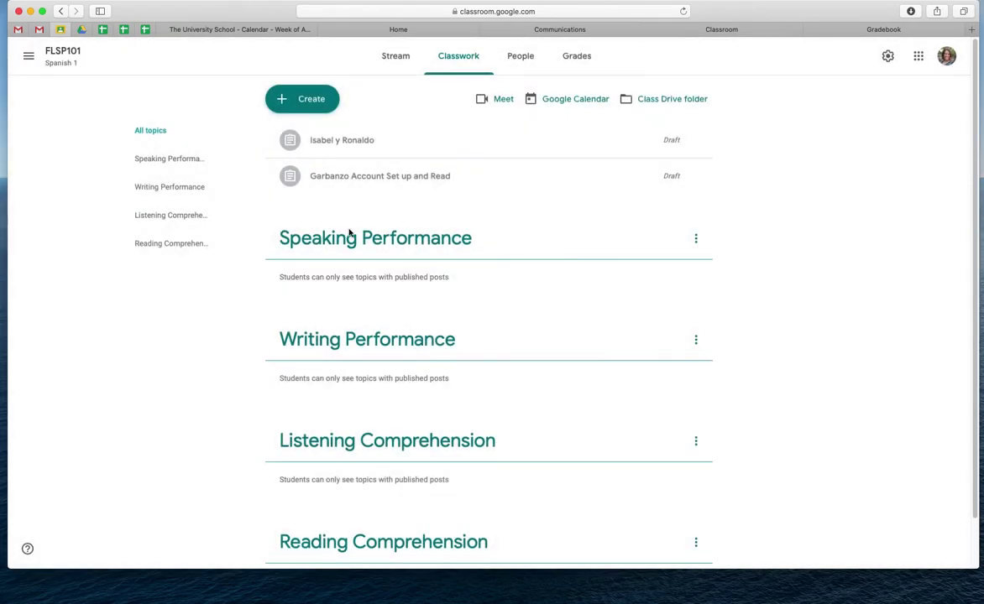
Step: Create a classwork topic named Assessment
{"action": "left_click", "coordinate": [300, 99]}
{"action": "left_click", "coordinate": [312, 286]}
{"action": "type", "text": "Assessment"}
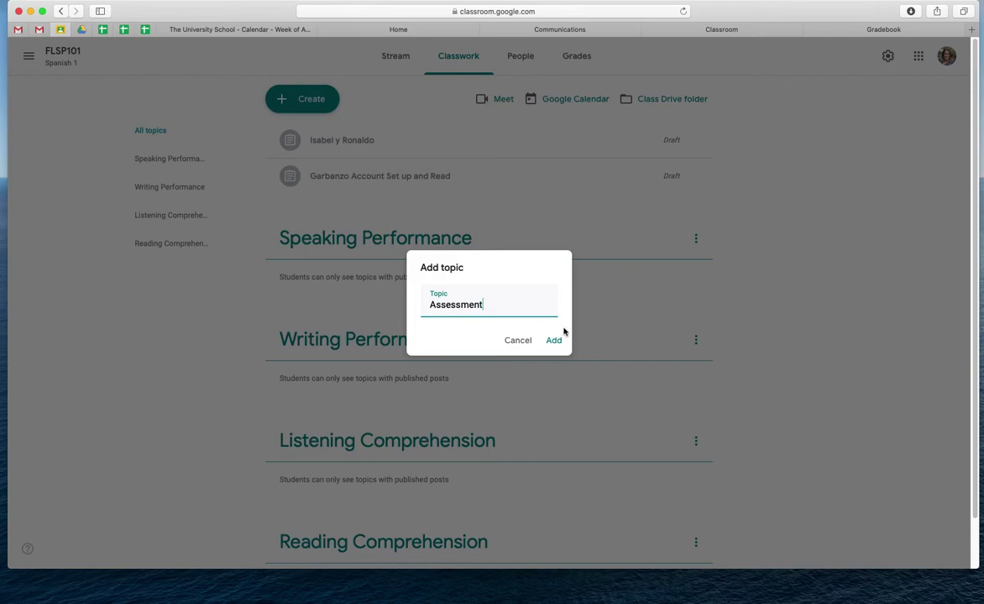
{"action": "left_click", "coordinate": [564, 344]}
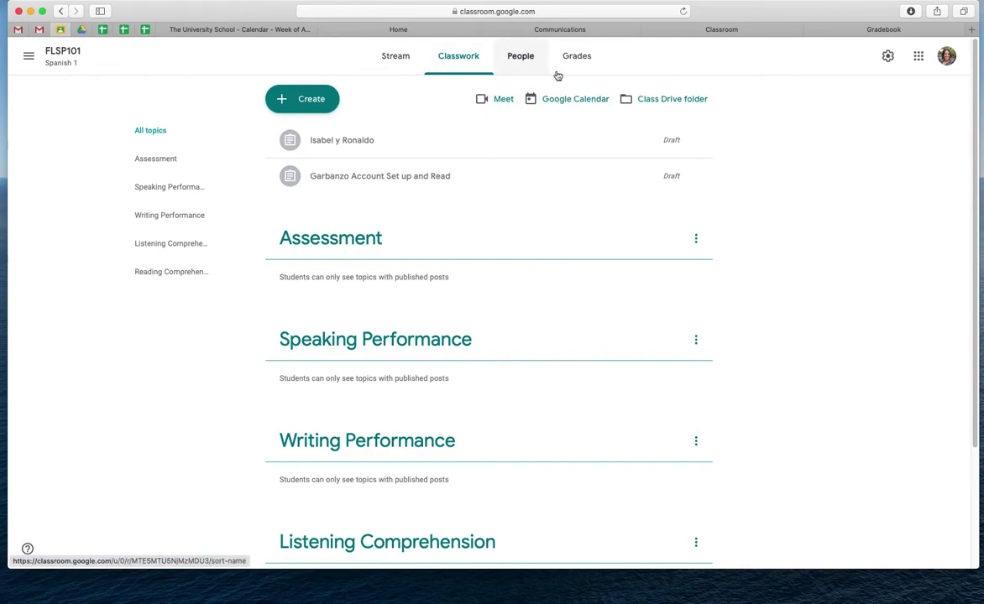
Step: In the class settings, set the overall grade calculation to Weighted by category and turn on showing the overall grade to students
{"action": "left_click", "coordinate": [888, 58]}
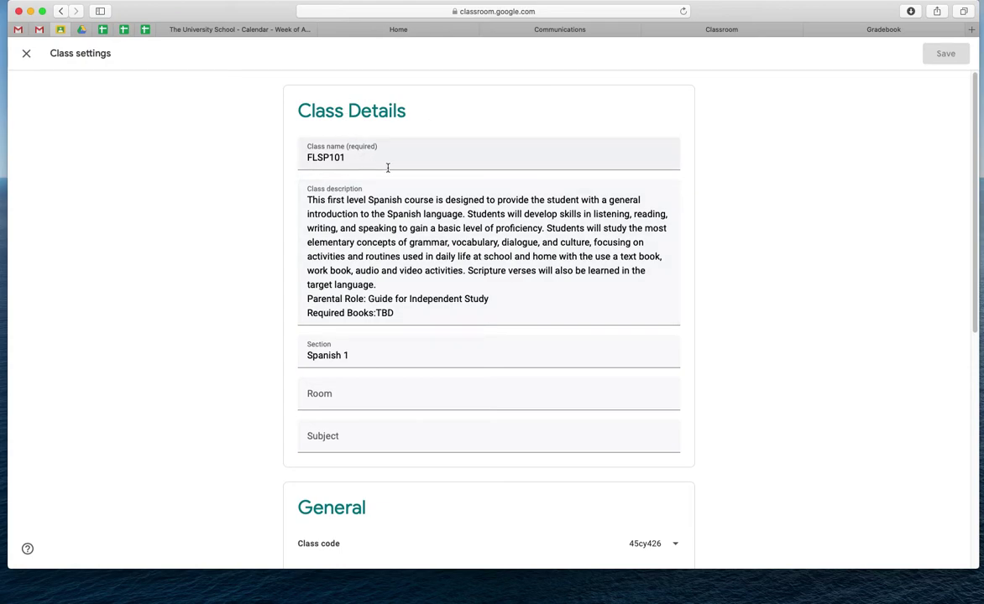
{"action": "scroll", "coordinate": [730, 337], "scroll_direction": "down", "scroll_amount": 5}
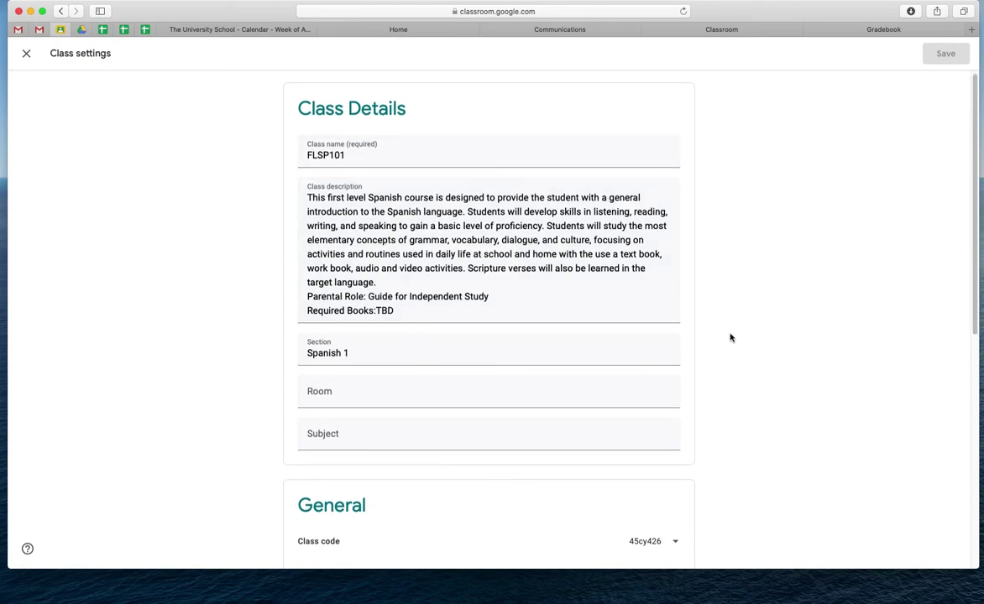
{"action": "scroll", "coordinate": [730, 337], "scroll_direction": "down", "scroll_amount": 3}
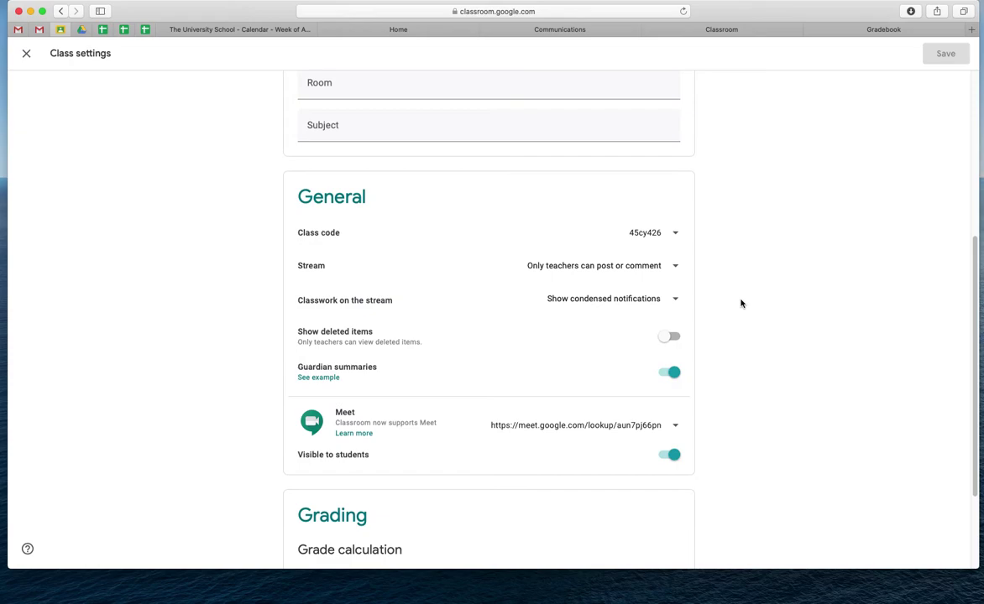
{"action": "scroll", "coordinate": [762, 318], "scroll_direction": "down", "scroll_amount": 5}
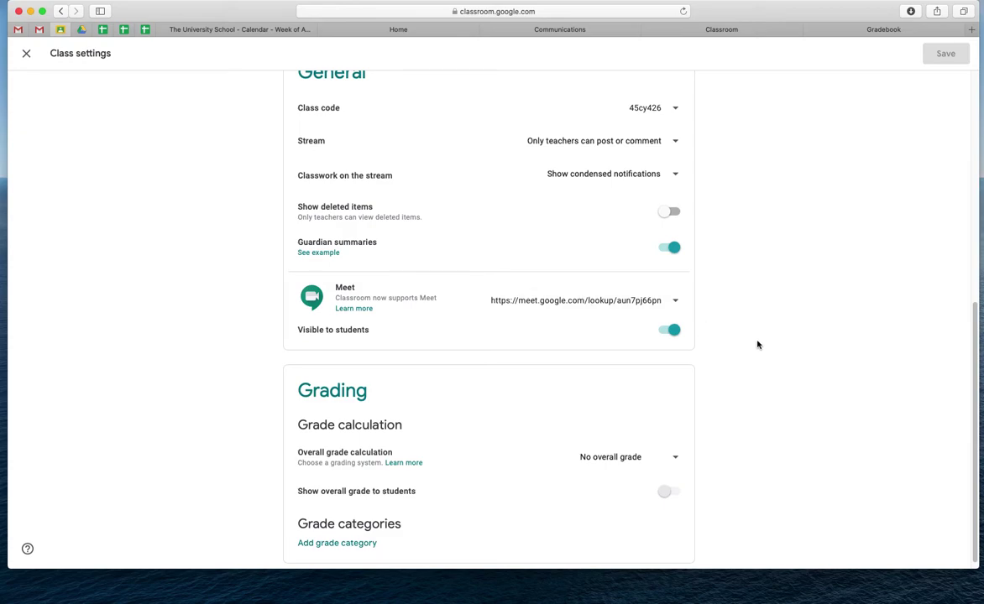
{"action": "scroll", "coordinate": [756, 344], "scroll_direction": "down", "scroll_amount": 1}
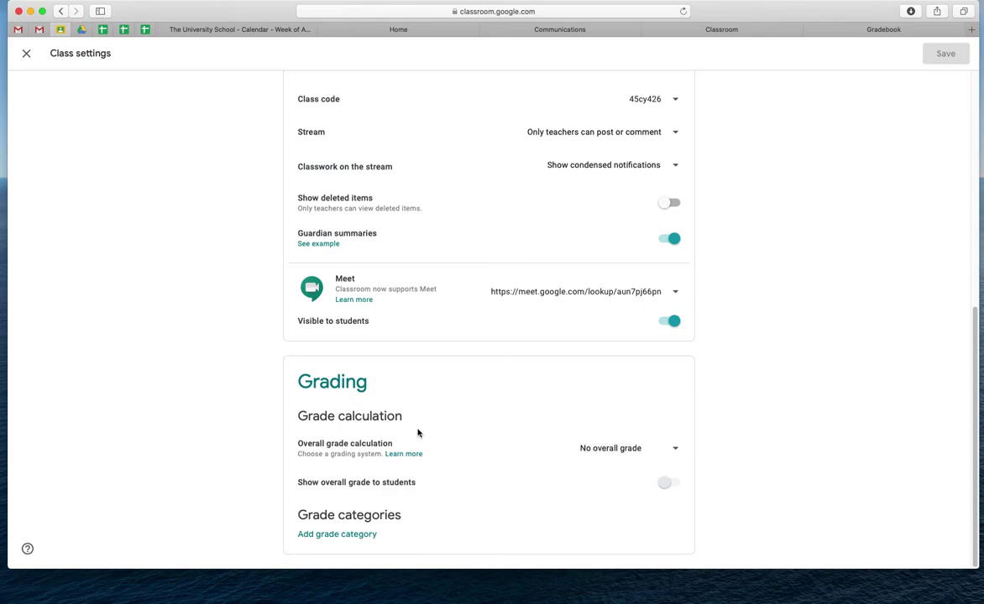
{"action": "left_click", "coordinate": [676, 450]}
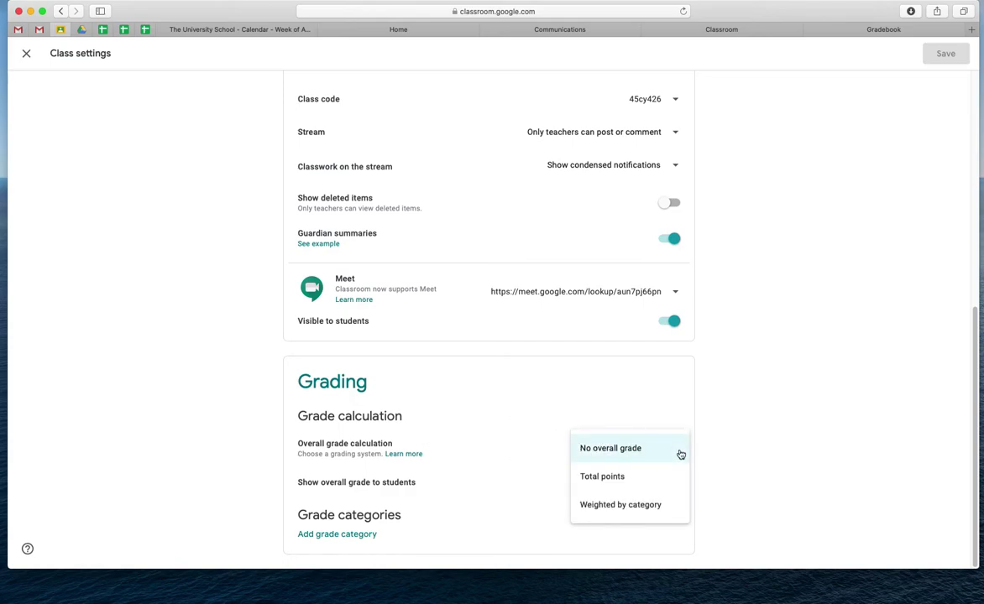
{"action": "left_click", "coordinate": [630, 508]}
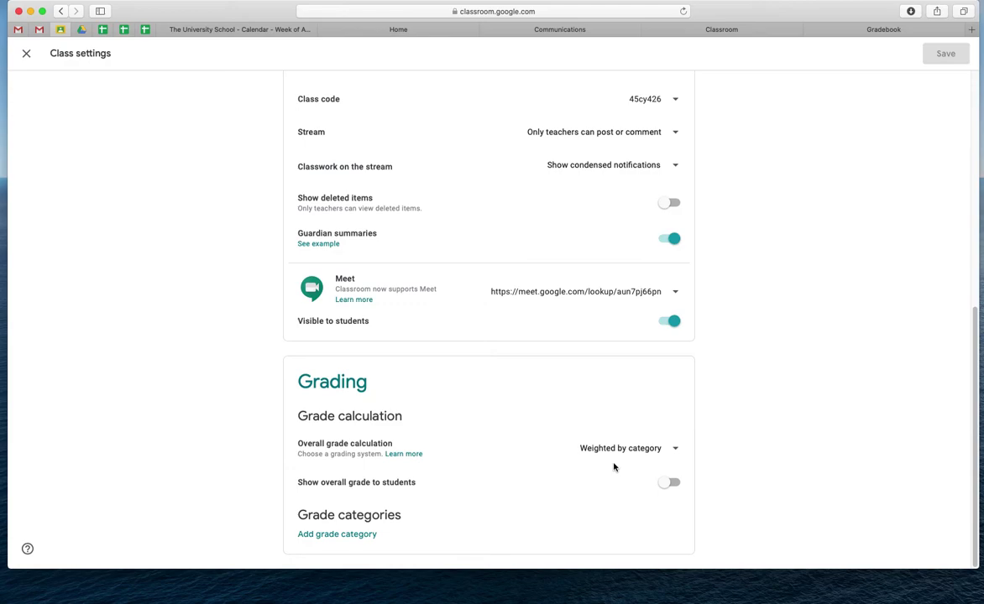
{"action": "left_click", "coordinate": [664, 485]}
Step: Add a grade category named Reading Comprehension with a percentage of 30%
{"action": "left_click", "coordinate": [331, 535]}
{"action": "scroll", "coordinate": [171, 459], "scroll_direction": "up", "scroll_amount": 2}
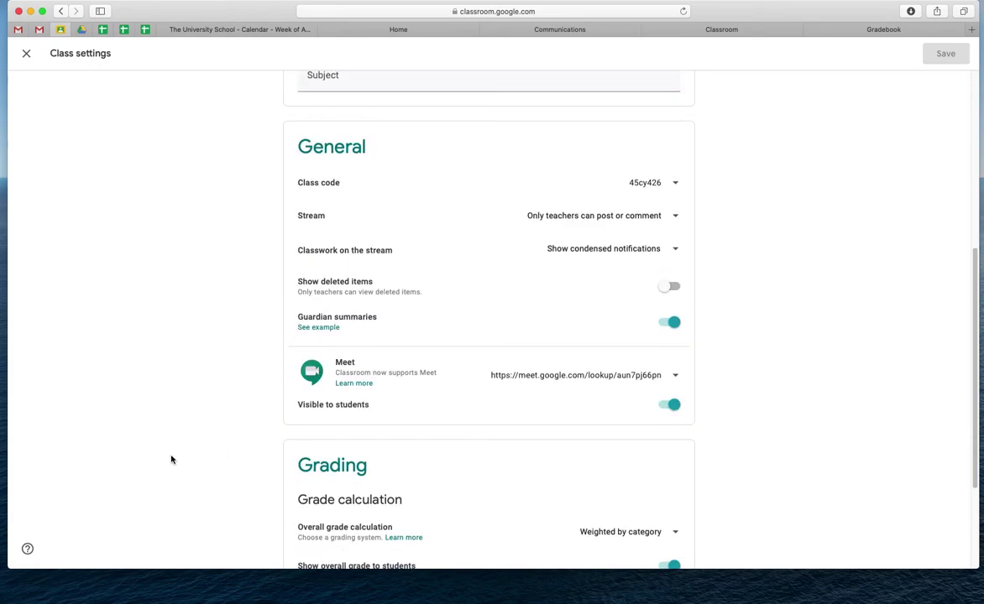
{"action": "scroll", "coordinate": [171, 459], "scroll_direction": "down", "scroll_amount": 4}
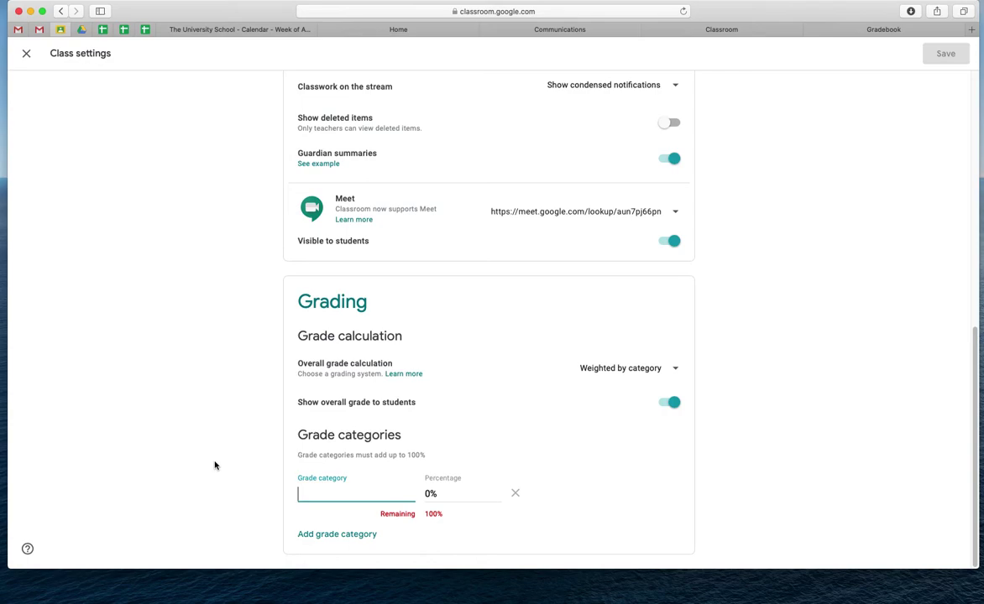
{"action": "type", "text": "Reading Comp"}
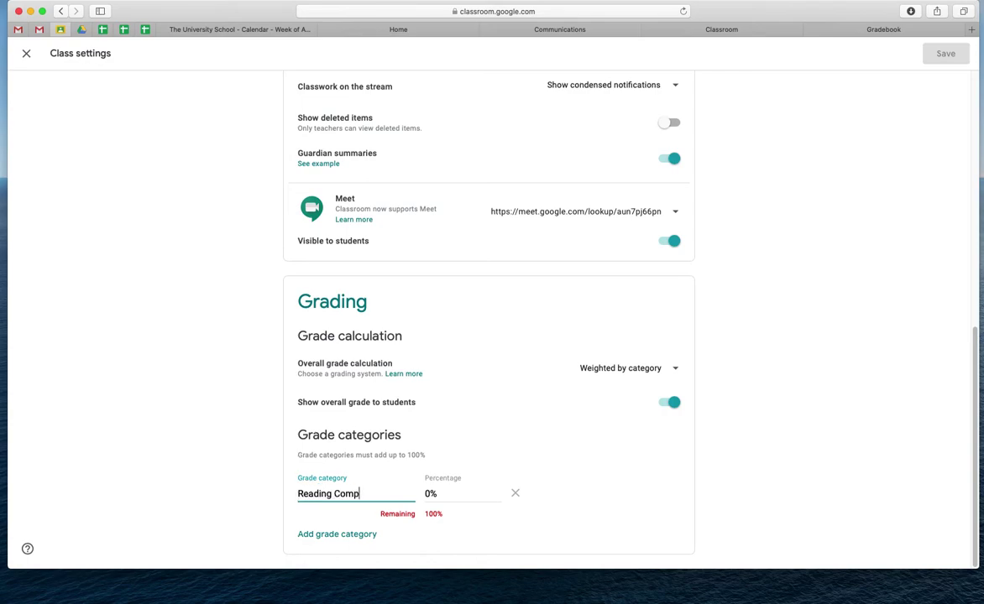
{"action": "type", "text": "rehension"}
{"action": "key", "text": "Tab"}
{"action": "type", "text": "30"}
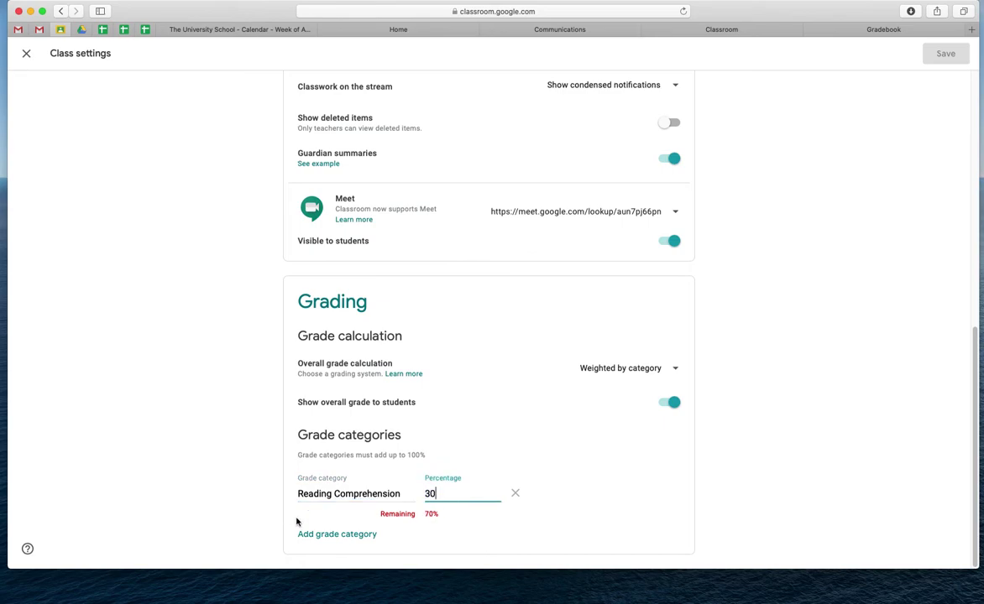
Step: Add a grade category named Listening Comprehension with a percentage of 30%
{"action": "left_click", "coordinate": [338, 533]}
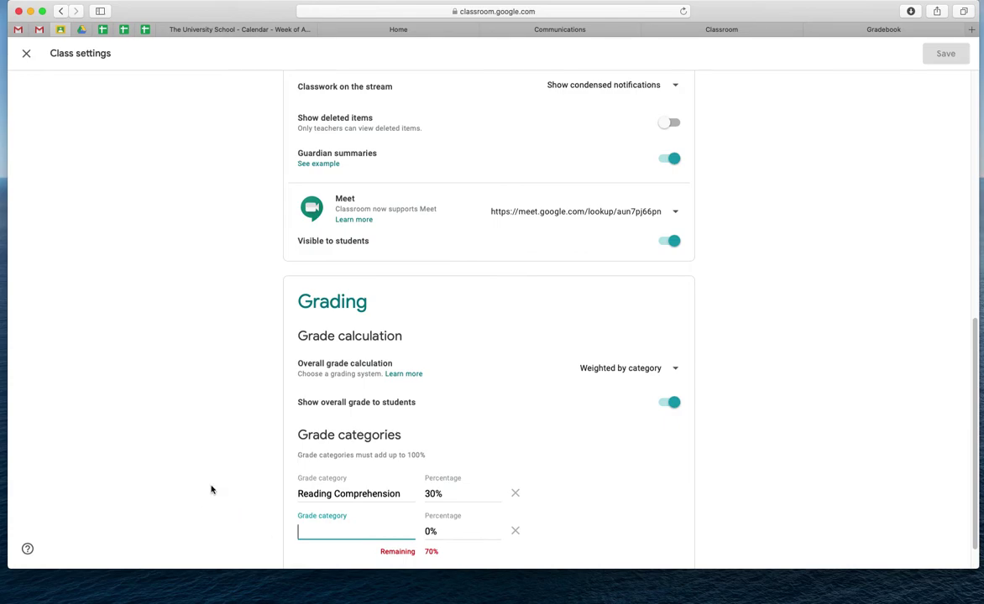
{"action": "type", "text": "Listening "}
{"action": "type", "text": "Compone"}
{"action": "key", "text": "BackSpace"}
{"action": "key", "text": "BackSpace"}
{"action": "key", "text": "BackSpace"}
{"action": "type", "text": "re"}
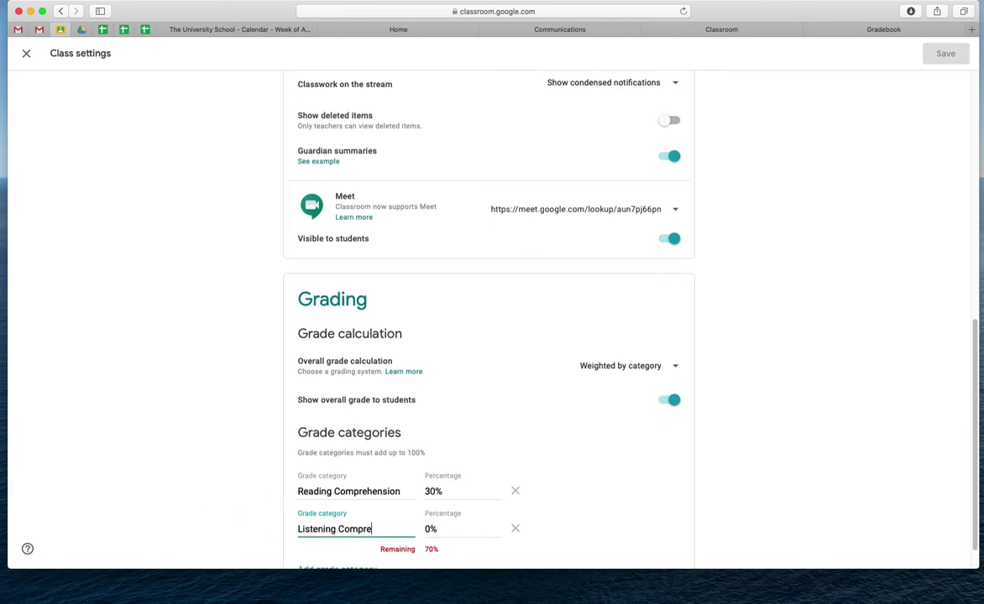
{"action": "type", "text": "hension"}
{"action": "key", "text": "Tab"}
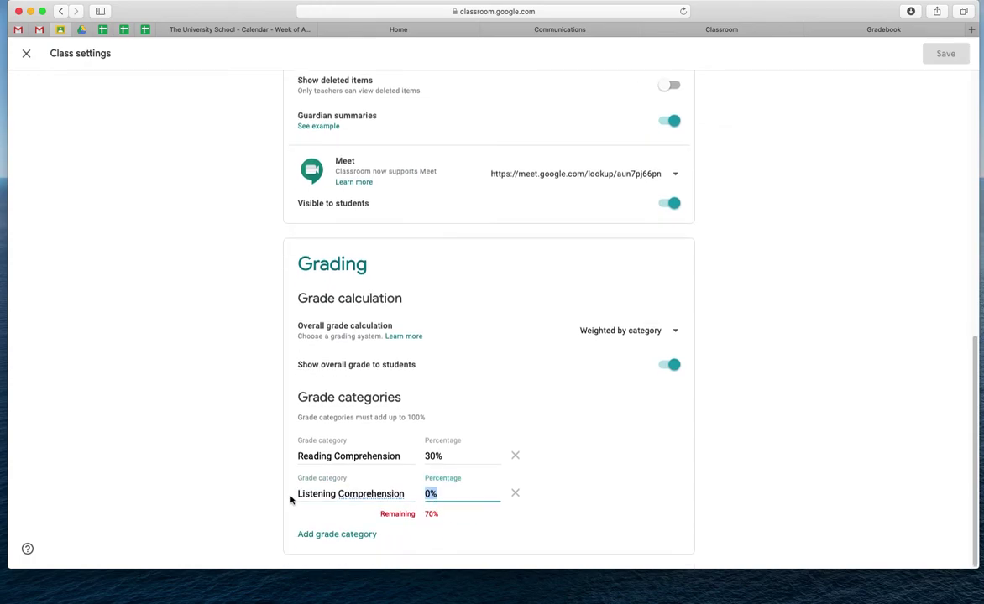
{"action": "left_click", "coordinate": [337, 533]}
{"action": "type", "text": "30"}
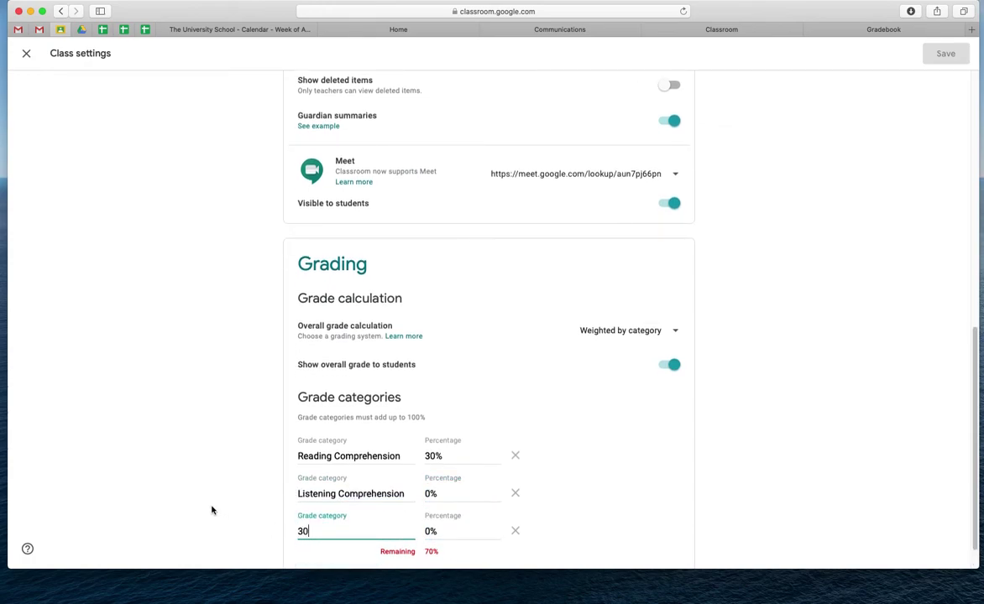
{"action": "left_click", "coordinate": [440, 496]}
{"action": "type", "text": "30"}
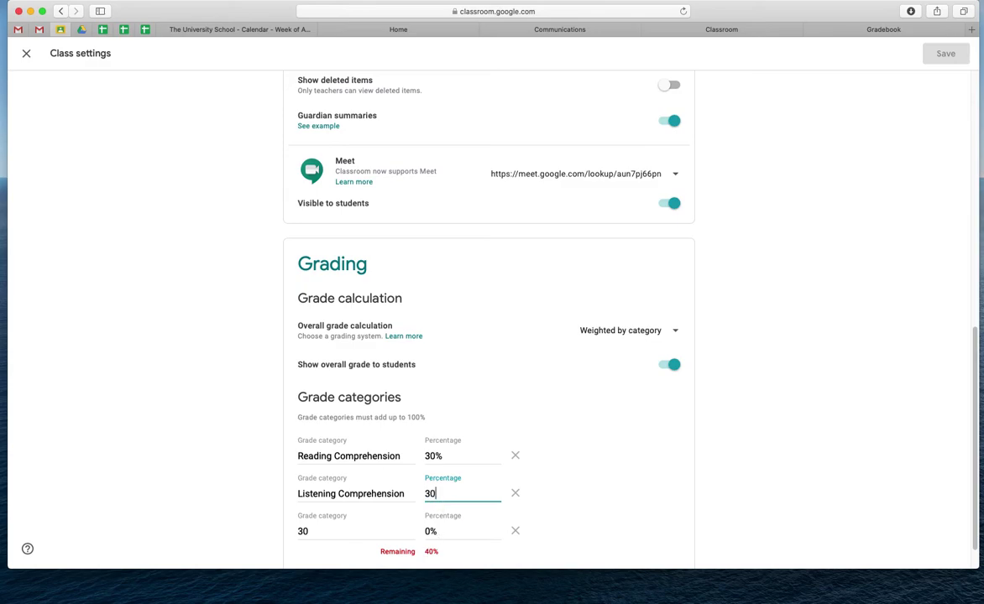
Step: Name the third grade category Writing Performance and set its percentage to 20%
{"action": "left_click", "coordinate": [329, 532]}
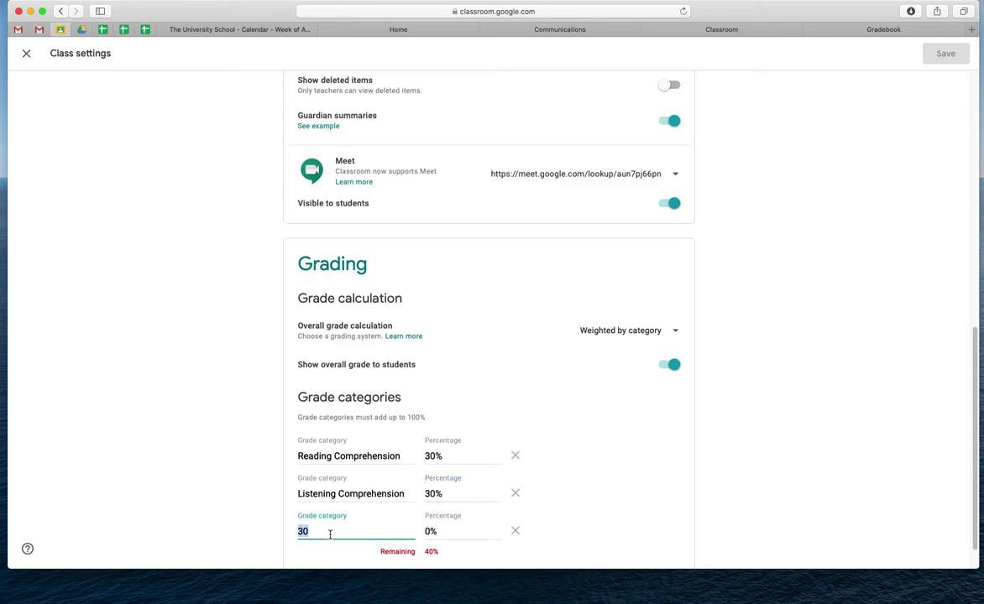
{"action": "type", "text": "Writing Performance"}
{"action": "key", "text": "Tab"}
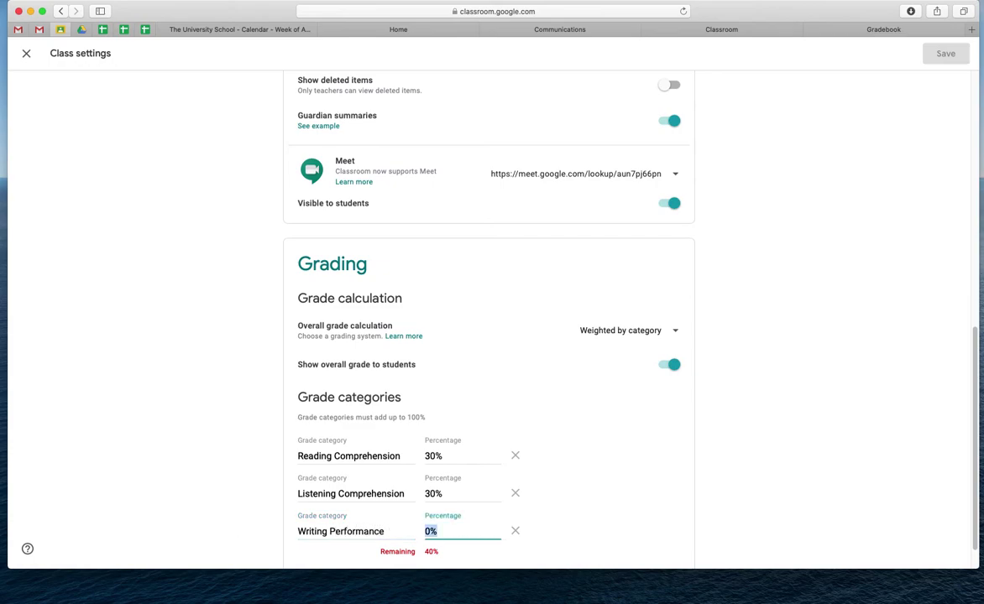
{"action": "type", "text": "2"}
Step: Add a grade category named Speaking Performance with a percentage of 15%
{"action": "scroll", "coordinate": [334, 571], "scroll_direction": "down", "scroll_amount": 1}
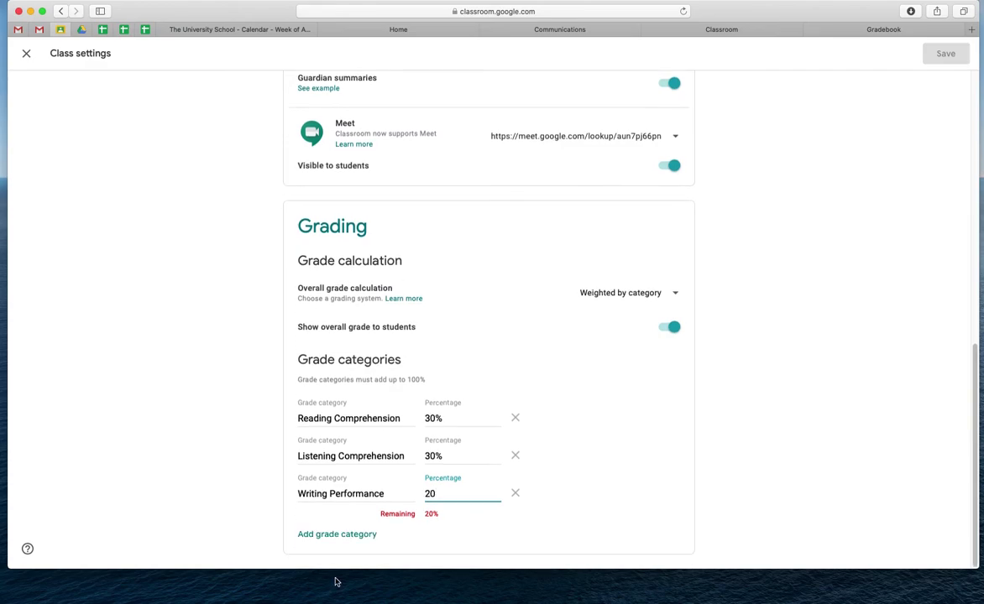
{"action": "left_click", "coordinate": [323, 535]}
{"action": "type", "text": "Speaking Performance"}
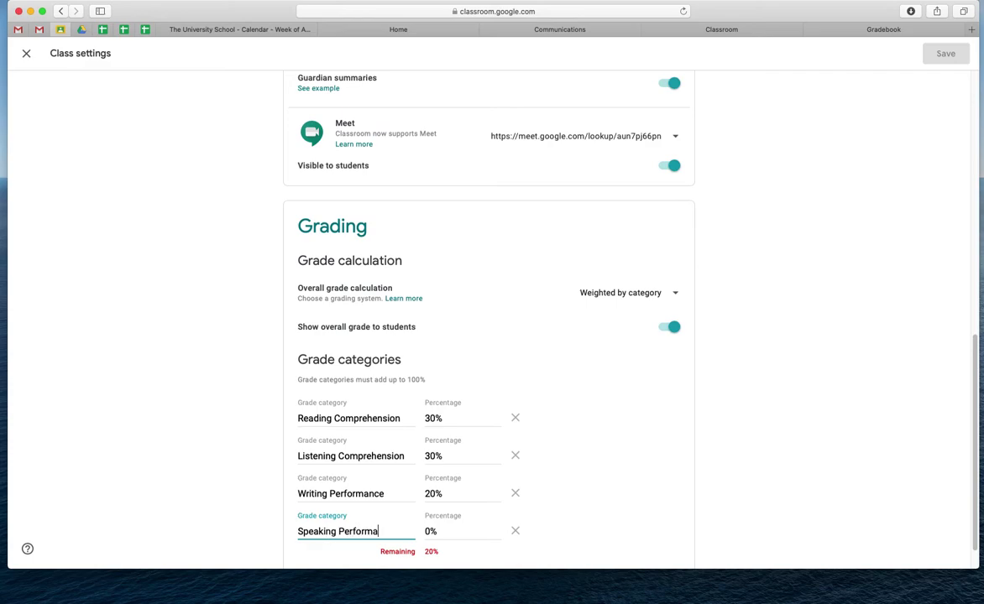
{"action": "key", "text": "Tab"}
{"action": "type", "text": "15"}
Step: Add a grade category named Assessment with a percentage of 5% and save the class settings
{"action": "scroll", "coordinate": [213, 533], "scroll_direction": "down", "scroll_amount": 1}
{"action": "left_click", "coordinate": [312, 534]}
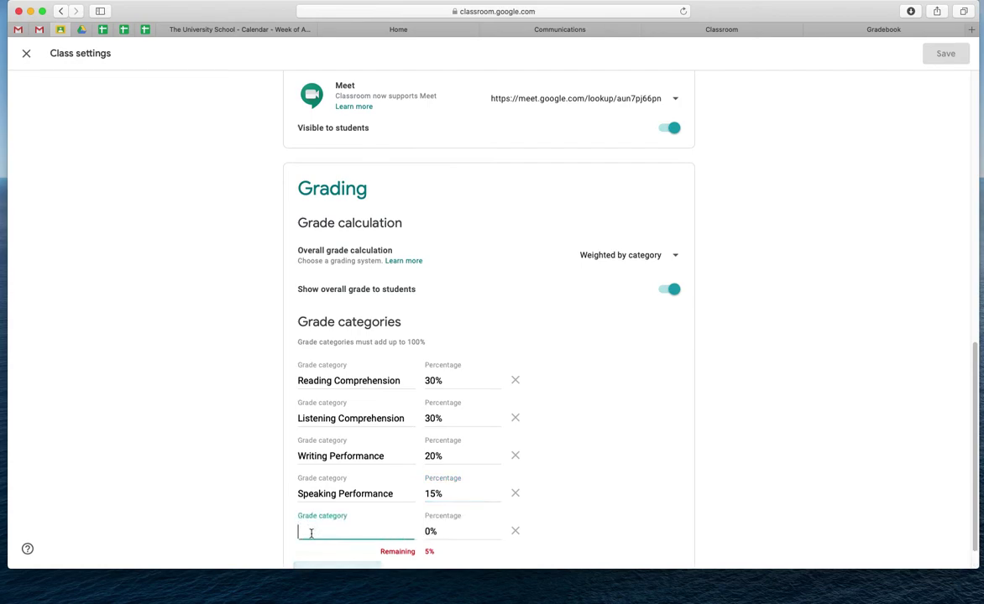
{"action": "type", "text": "Assessment"}
{"action": "key", "text": "Tab"}
{"action": "type", "text": "5"}
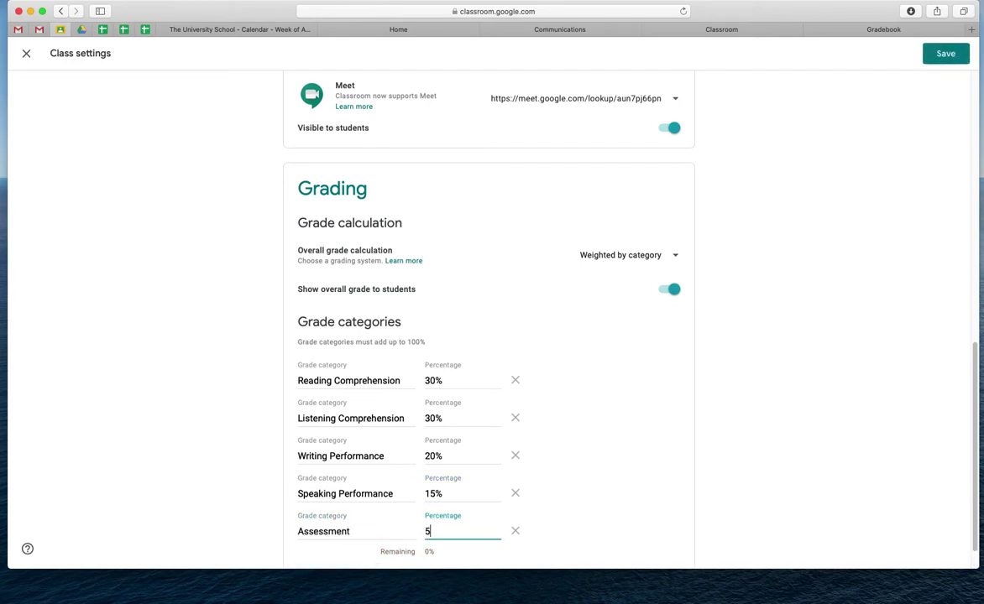
{"action": "scroll", "coordinate": [200, 505], "scroll_direction": "down", "scroll_amount": 2}
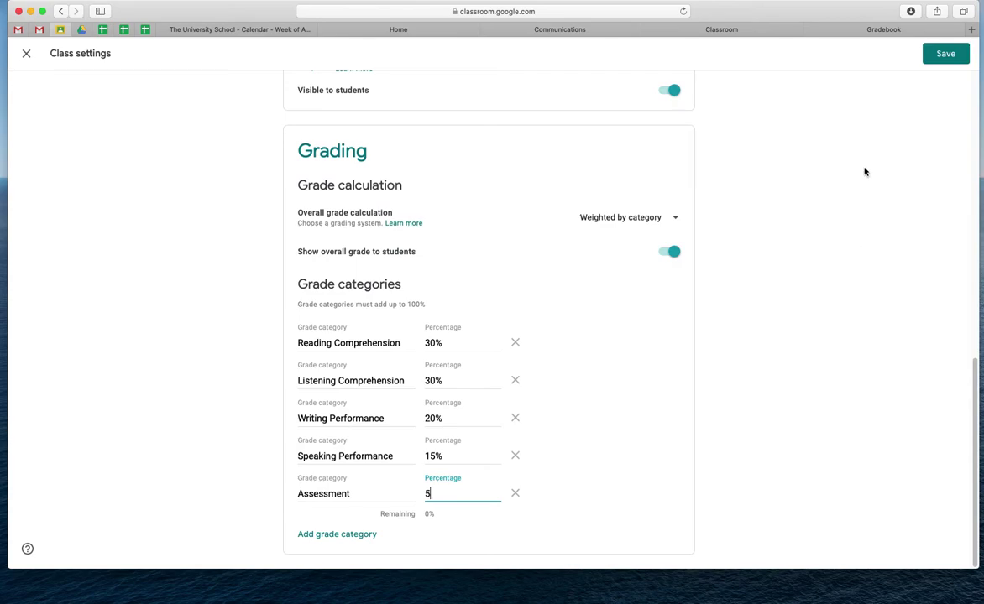
{"action": "left_click", "coordinate": [947, 59]}
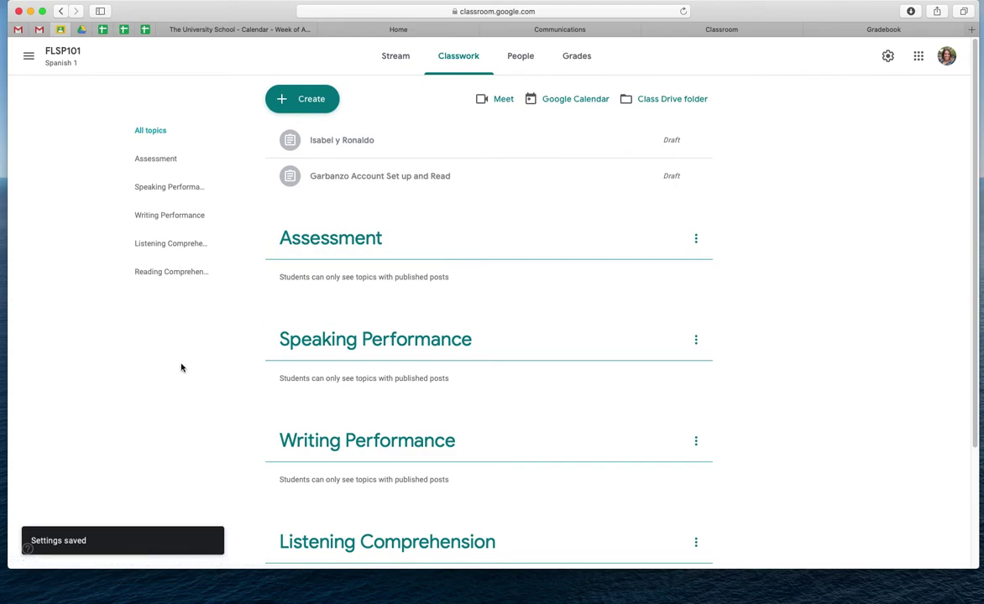
Step: Open the Isabel y Ronaldo draft for editing and begin its instructions with "Please read the librito Isabel y Ronaldo and answer"
{"action": "left_click", "coordinate": [426, 152]}
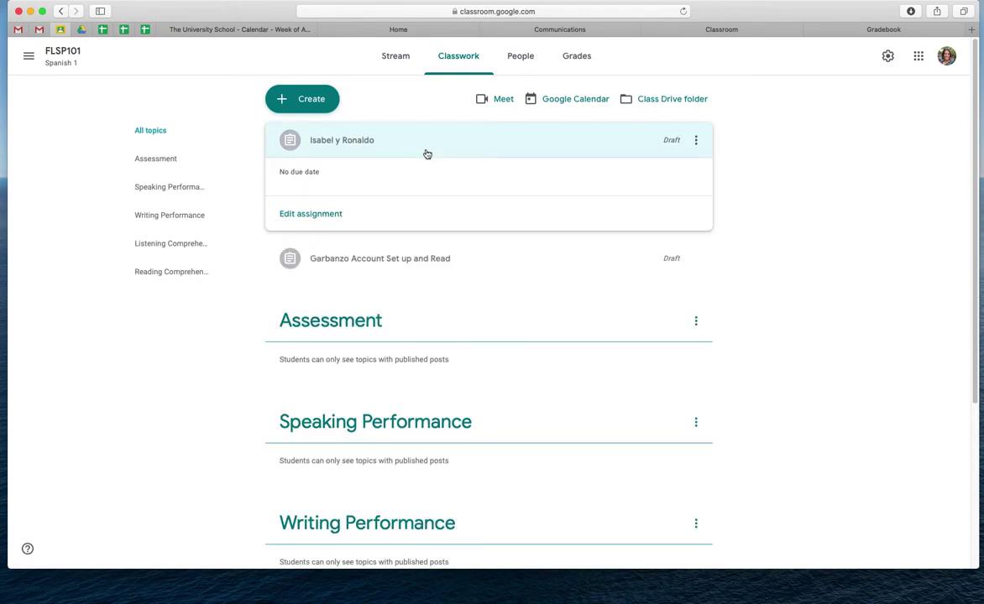
{"action": "left_click", "coordinate": [319, 217]}
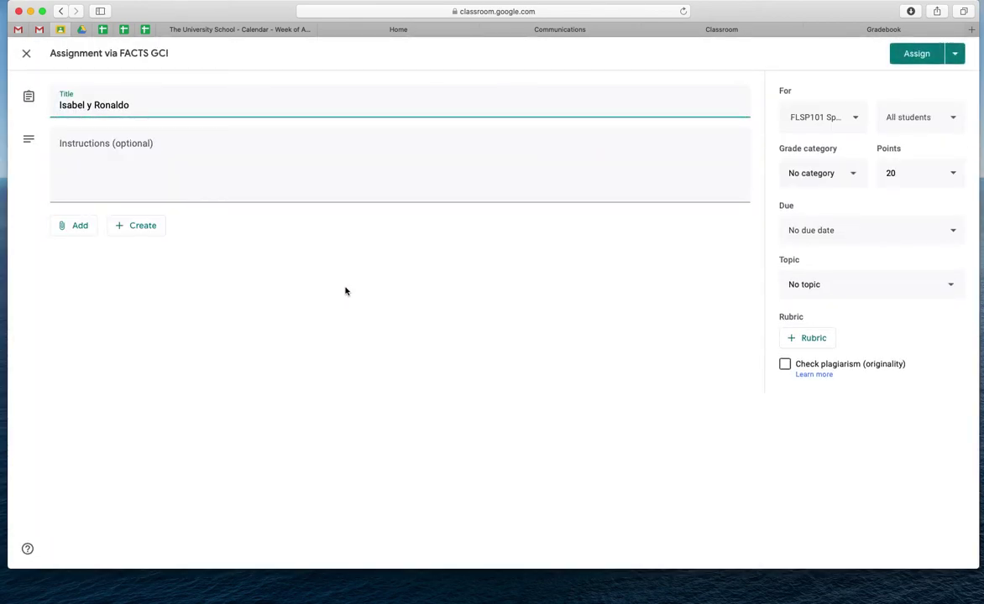
{"action": "left_click", "coordinate": [122, 160]}
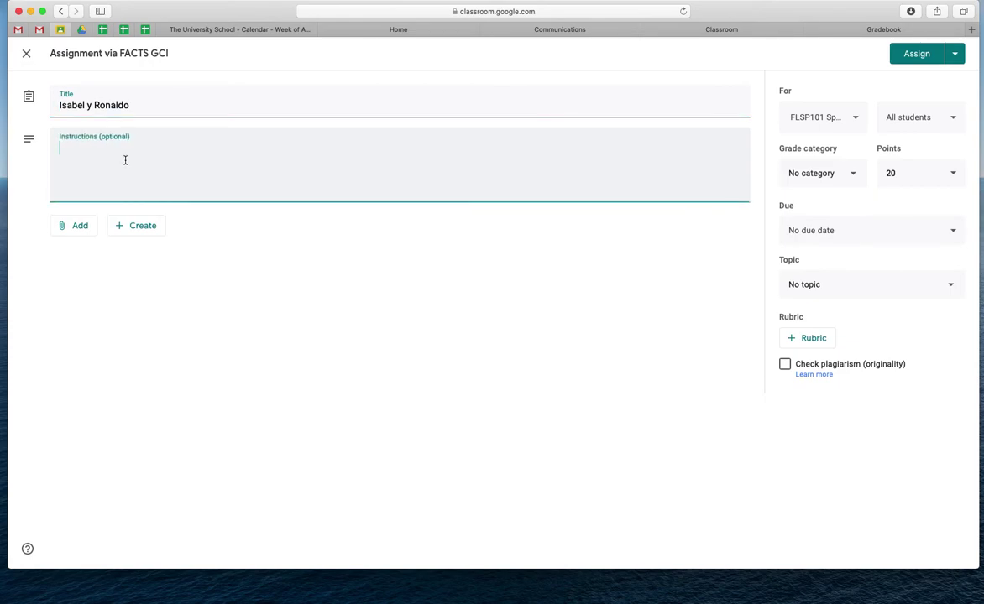
{"action": "type", "text": "Please read"}
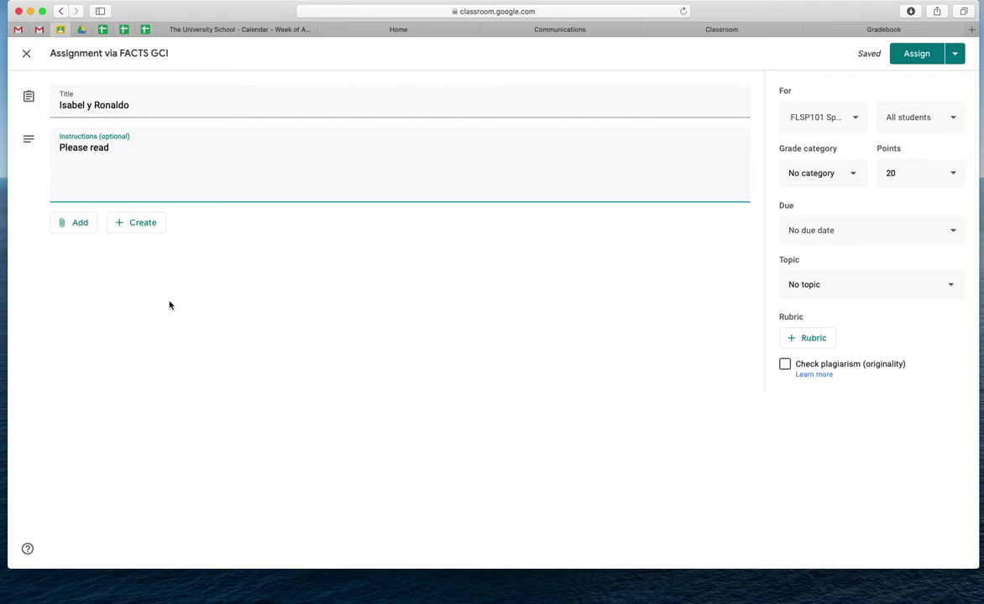
{"action": "type", "text": "the Libr"}
{"action": "key", "text": "BackSpace"}
{"action": "key", "text": "BackSpace"}
{"action": "key", "text": "BackSpace"}
{"action": "key", "text": "BackSpace"}
{"action": "type", "text": "libretto"}
{"action": "key", "text": "BackSpace"}
{"action": "key", "text": "BackSpace"}
{"action": "key", "text": "BackSpace"}
{"action": "key", "text": "BackSpace"}
{"action": "key", "text": "BackSpace"}
{"action": "key", "text": "BackSpace"}
{"action": "type", "text": "rito"}
{"action": "type", "text": "Isabel y Rono"}
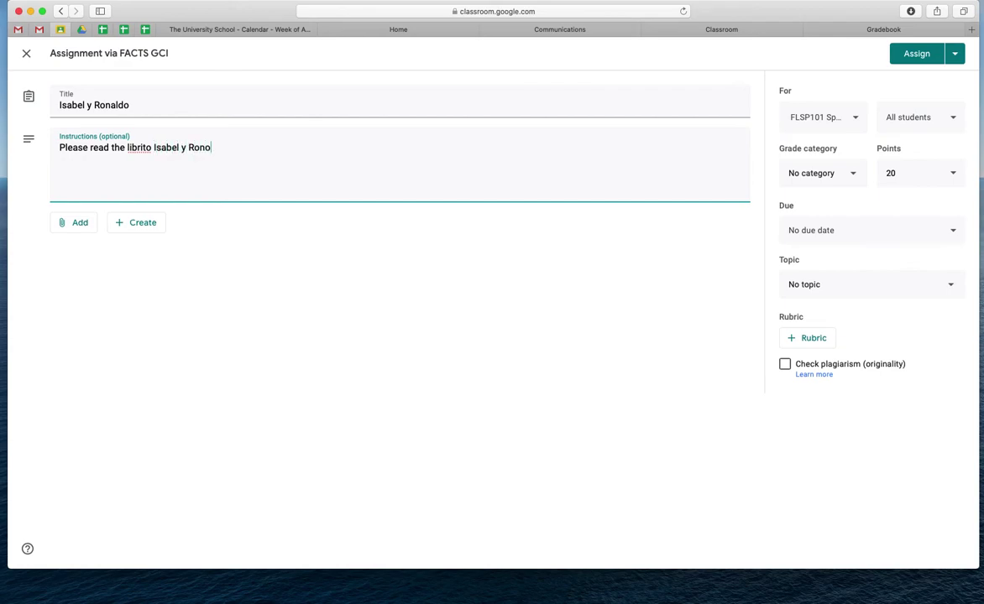
{"action": "type", "text": "ld"}
{"action": "key", "text": "BackSpace"}
{"action": "key", "text": "BackSpace"}
{"action": "key", "text": "BackSpace"}
{"action": "type", "text": "aldo and answer"}
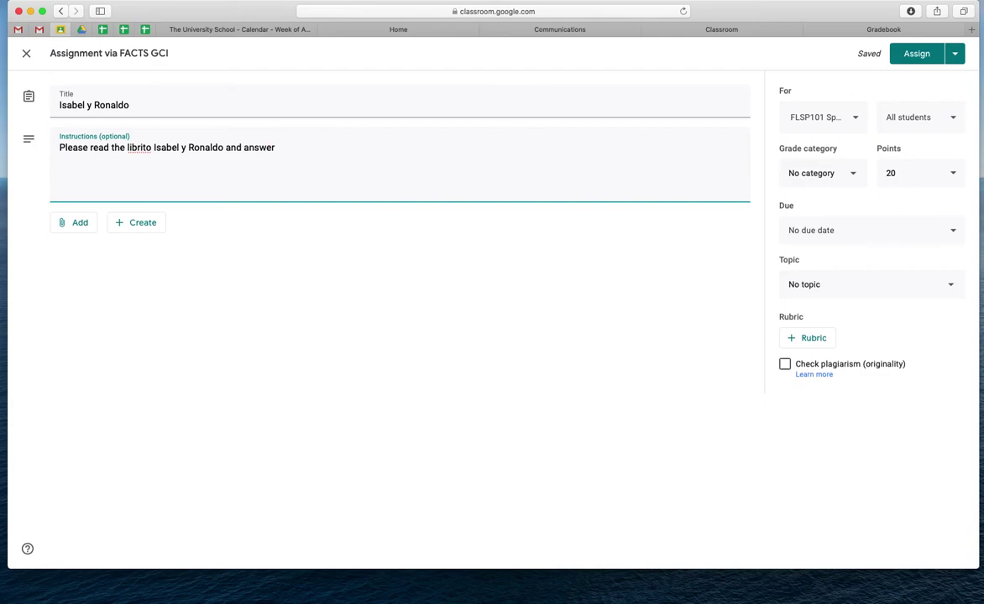
Step: Complete the first sentence of the instructions with "the attached questions."
{"action": "type", "text": "the following"}
{"action": "key", "text": "BackSpace"}
{"action": "key", "text": "BackSpace"}
{"action": "key", "text": "BackSpace"}
{"action": "key", "text": "BackSpace"}
{"action": "key", "text": "BackSpace"}
{"action": "key", "text": "BackSpace"}
{"action": "key", "text": "BackSpace"}
{"action": "key", "text": "BackSpace"}
{"action": "key", "text": "BackSpace"}
{"action": "key", "text": "BackSpace"}
{"action": "type", "text": "attached quesons"}
{"action": "key", "text": "BackSpace"}
{"action": "key", "text": "BackSpace"}
{"action": "key", "text": "BackSpace"}
{"action": "key", "text": "BackSpace"}
{"action": "type", "text": "tuiobs"}
{"action": "key", "text": "BackSpace"}
{"action": "key", "text": "BackSpace"}
{"action": "key", "text": "BackSpace"}
{"action": "key", "text": "BackSpace"}
{"action": "key", "text": "BackSpace"}
{"action": "key", "text": "BackSpace"}
{"action": "key", "text": "BackSpace"}
{"action": "type", "text": "stiuo"}
{"action": "key", "text": "BackSpace"}
{"action": "key", "text": "BackSpace"}
{"action": "type", "text": "ons."}
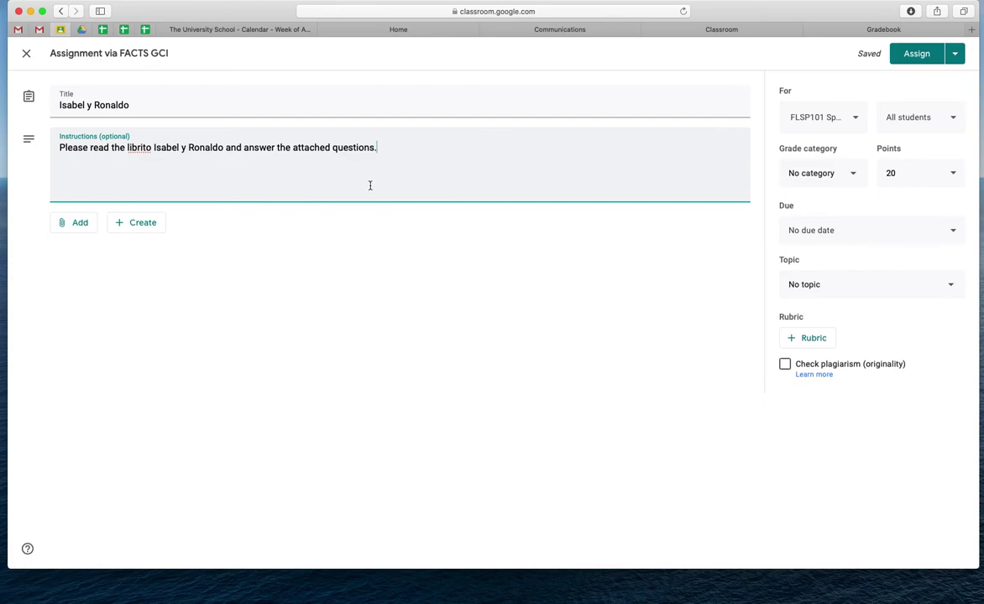
Step: Add "This will be passed out on the first day of school as a hard copy and must be turned in physically to the In Box."
{"action": "type", "text": "This will be passed out on the fire"}
{"action": "key", "text": "BackSpace"}
{"action": "type", "text": "st day of school"}
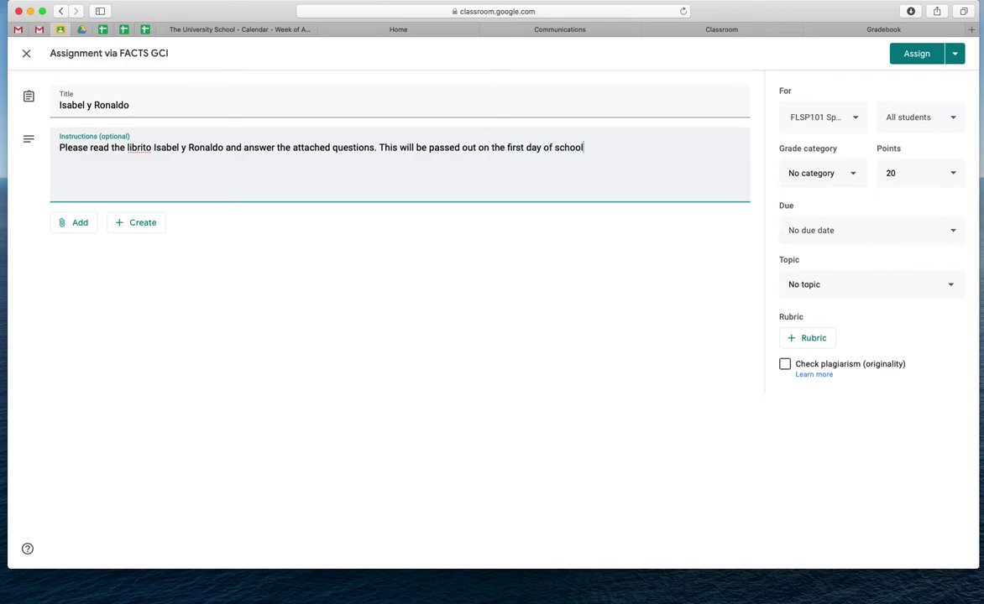
{"action": "type", "text": " as a hard copy and must be turned i"}
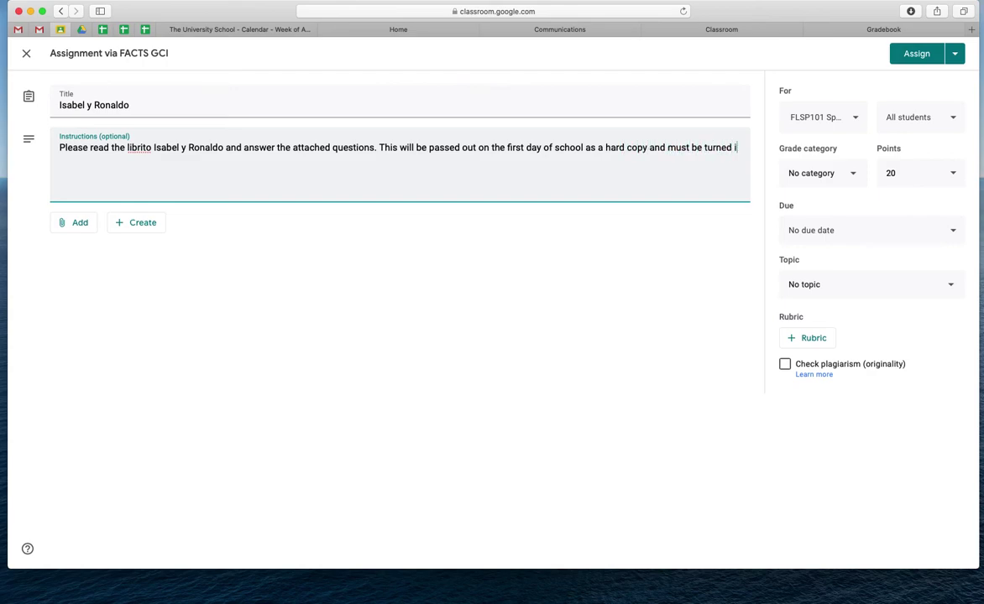
{"action": "type", "text": "n physically to the l"}
{"action": "type", "text": "n Box"}
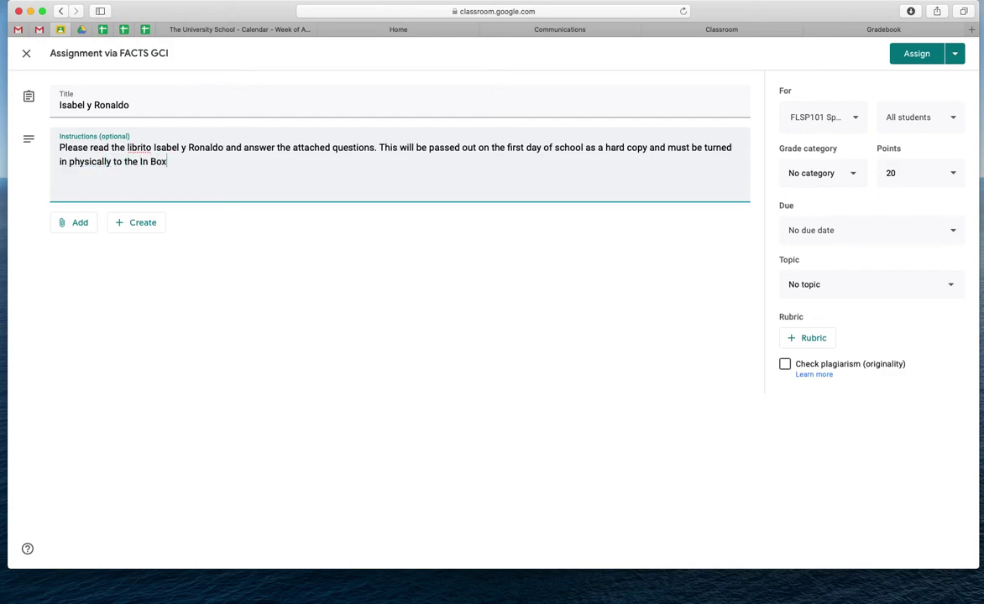
{"action": "type", "text": "."}
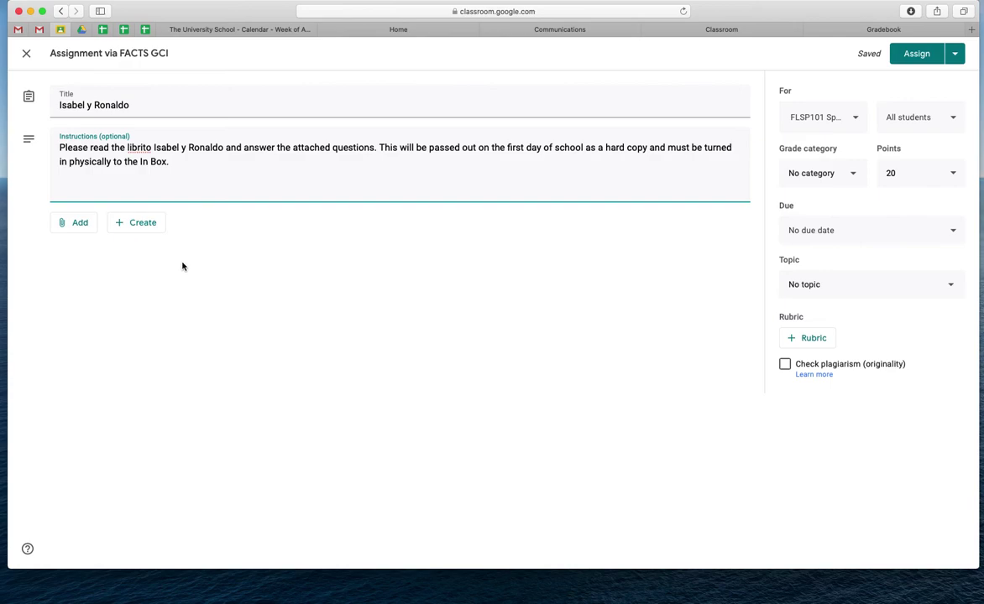
{"action": "left_click", "coordinate": [83, 229]}
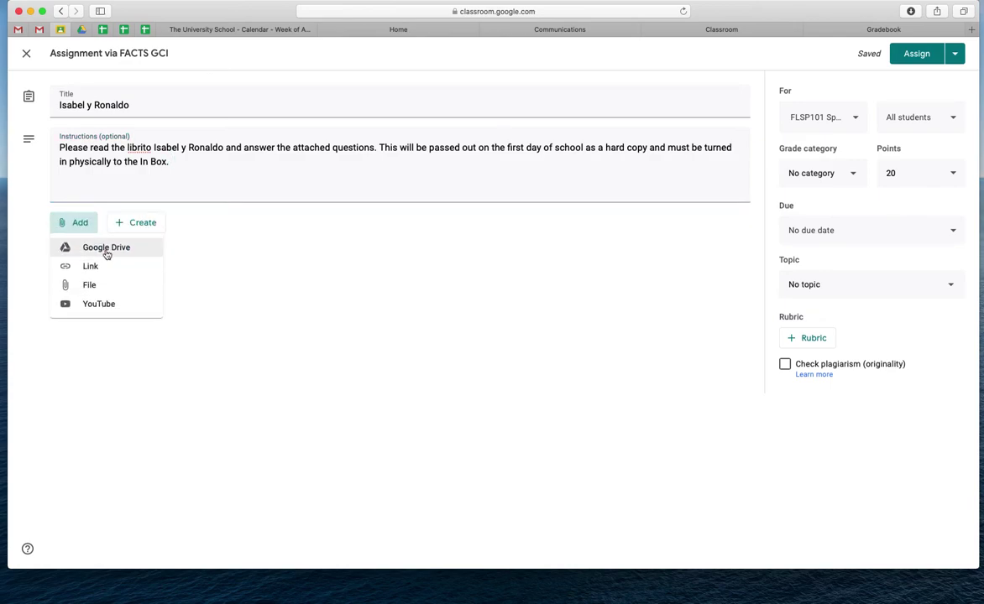
{"action": "left_click", "coordinate": [236, 297]}
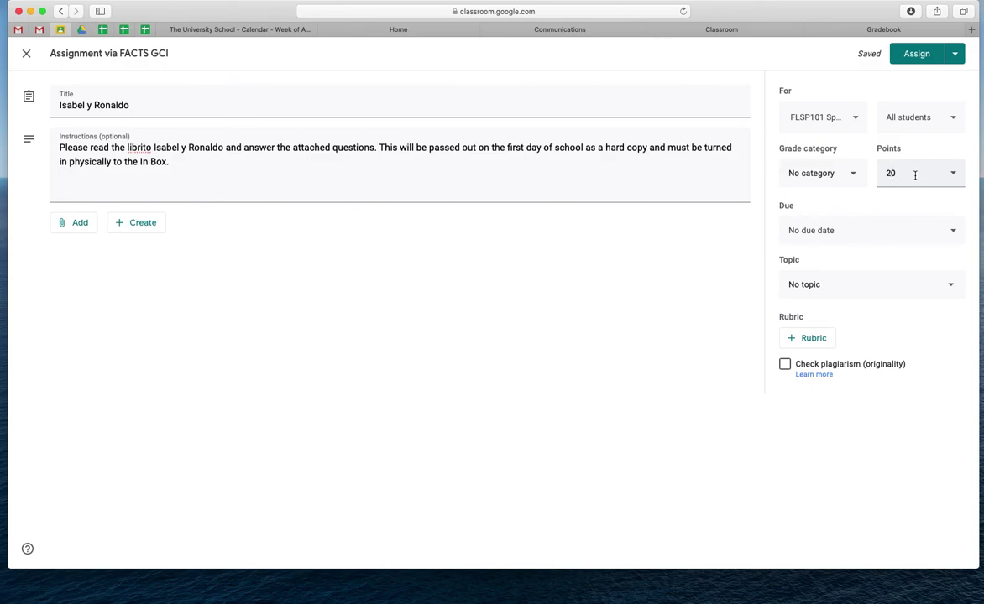
Step: Set the assignment's grade category to Reading Comprehension and its due date to Aug 20, 2020, without a time
{"action": "left_click", "coordinate": [852, 176]}
{"action": "left_click", "coordinate": [841, 202]}
{"action": "left_click", "coordinate": [830, 231]}
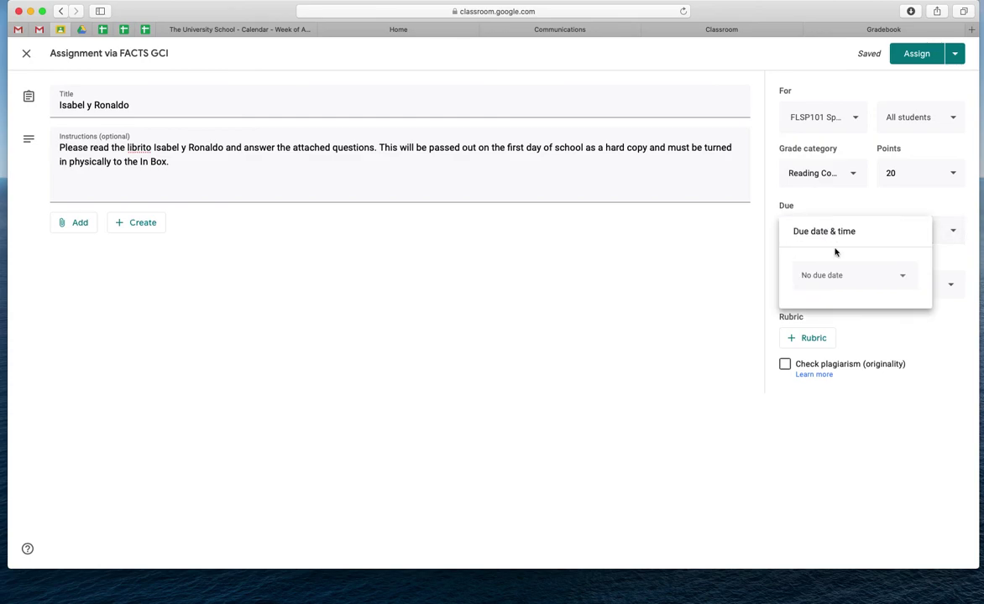
{"action": "left_click", "coordinate": [837, 278]}
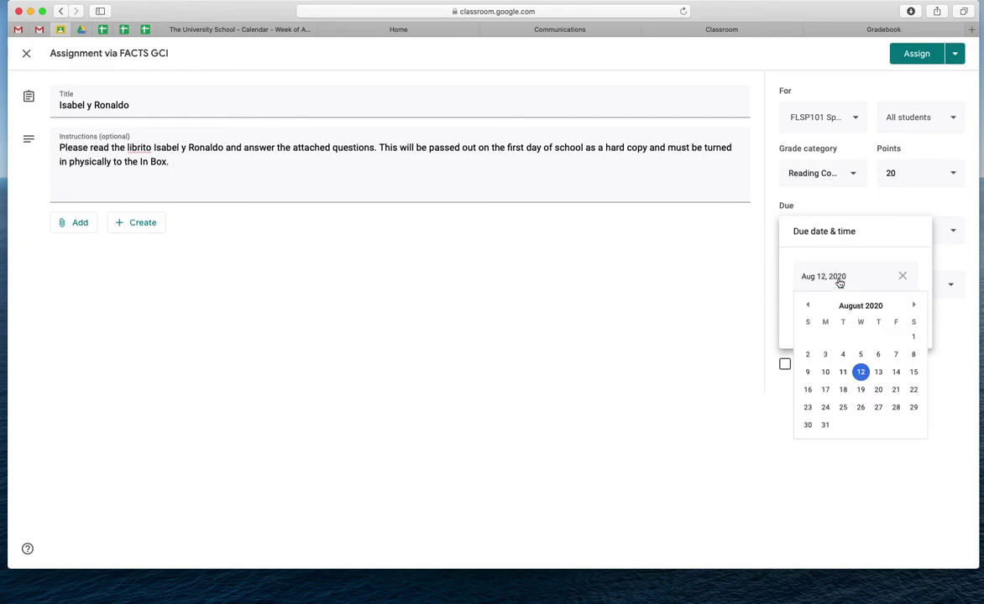
{"action": "left_click", "coordinate": [878, 390]}
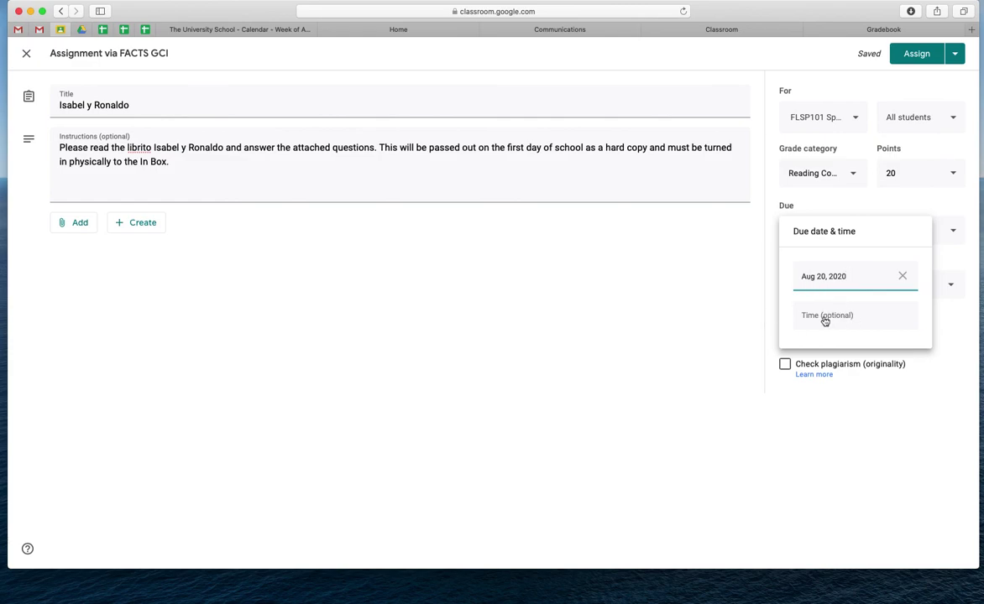
{"action": "left_click", "coordinate": [718, 319]}
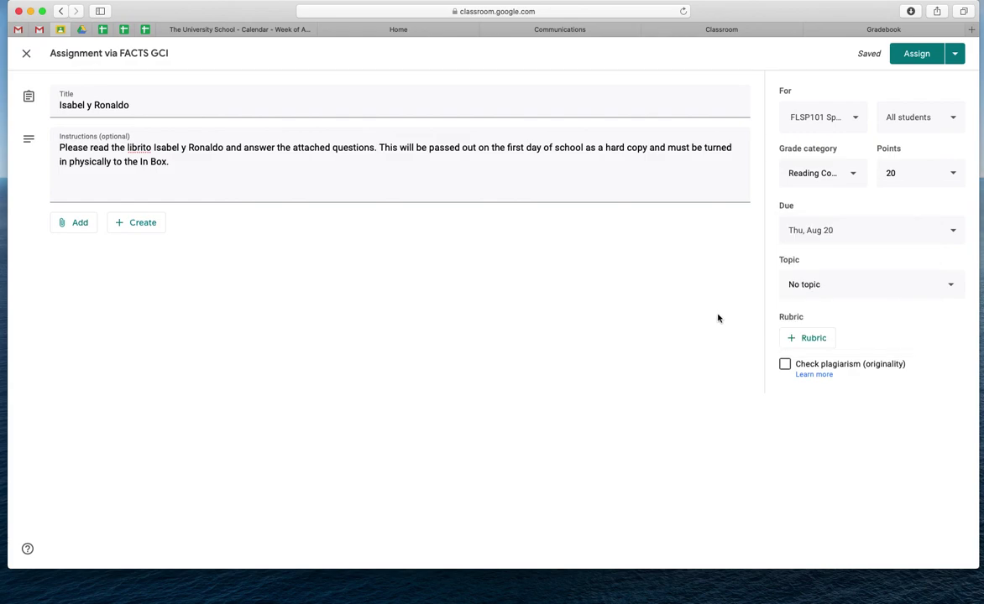
Step: Set the topic to Reading Comprehension and schedule the assignment for Aug 18, 2020 at 11:30 AM
{"action": "left_click", "coordinate": [882, 293]}
{"action": "left_click", "coordinate": [854, 409]}
{"action": "left_click", "coordinate": [961, 63]}
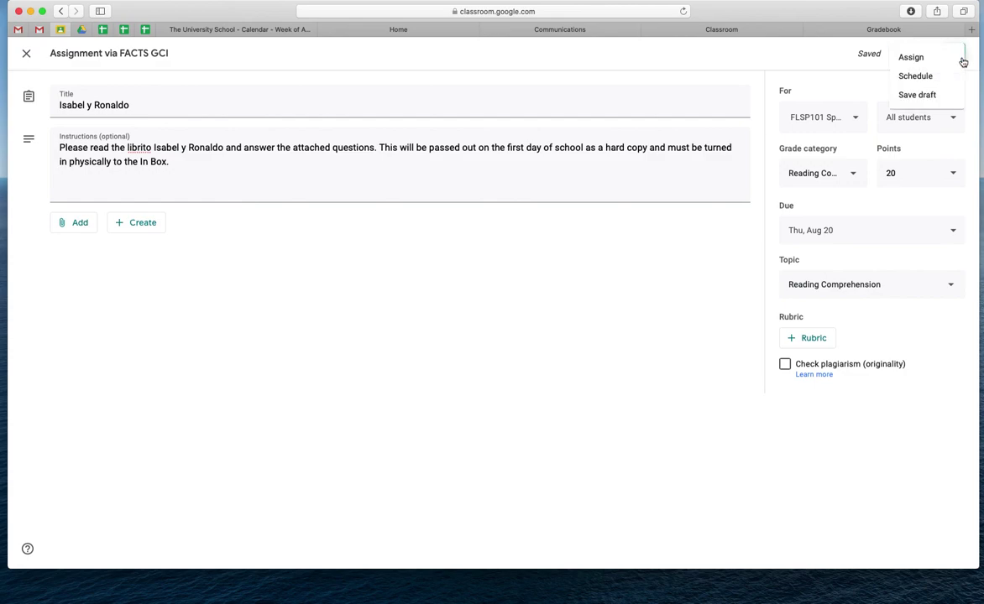
{"action": "left_click", "coordinate": [924, 77]}
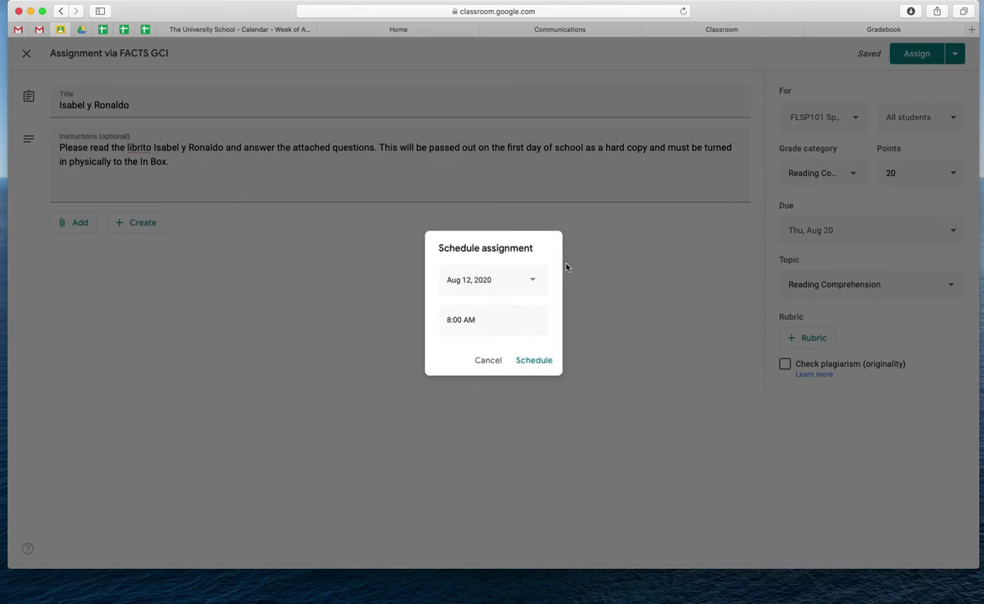
{"action": "left_click", "coordinate": [534, 283]}
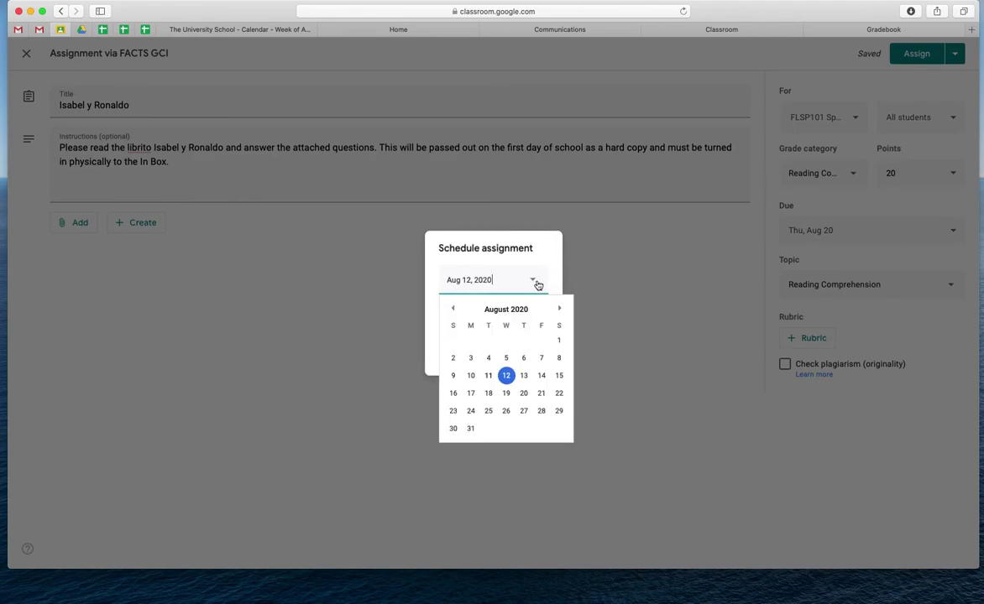
{"action": "left_click", "coordinate": [489, 396]}
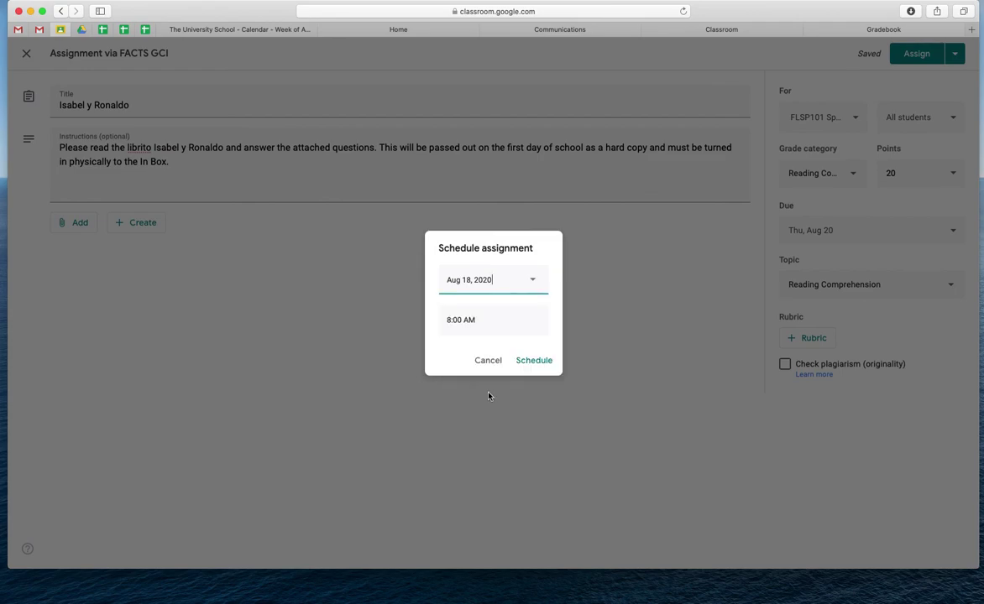
{"action": "left_click", "coordinate": [484, 326]}
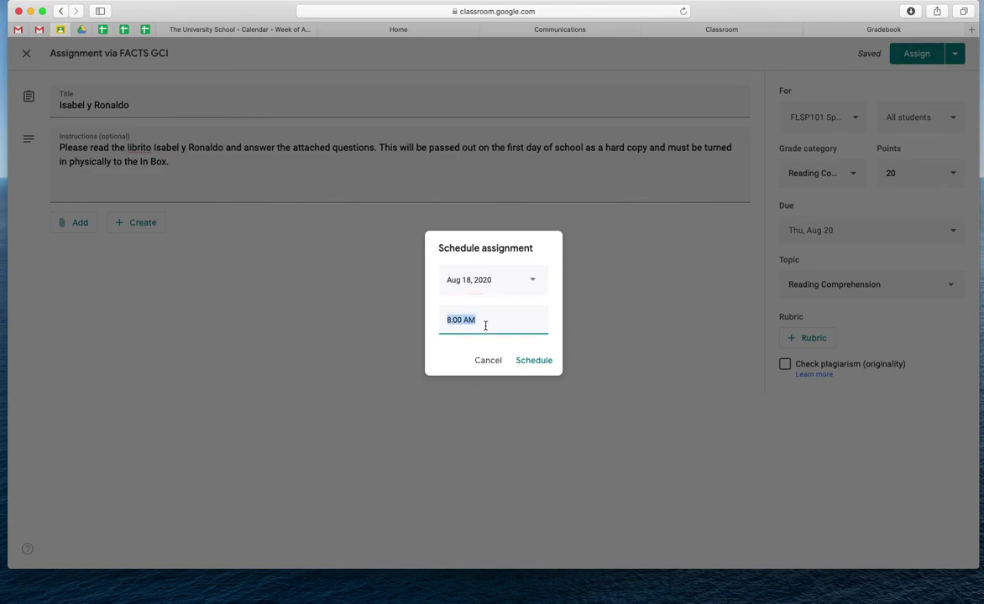
{"action": "type", "text": "11:30am"}
{"action": "left_click", "coordinate": [538, 361]}
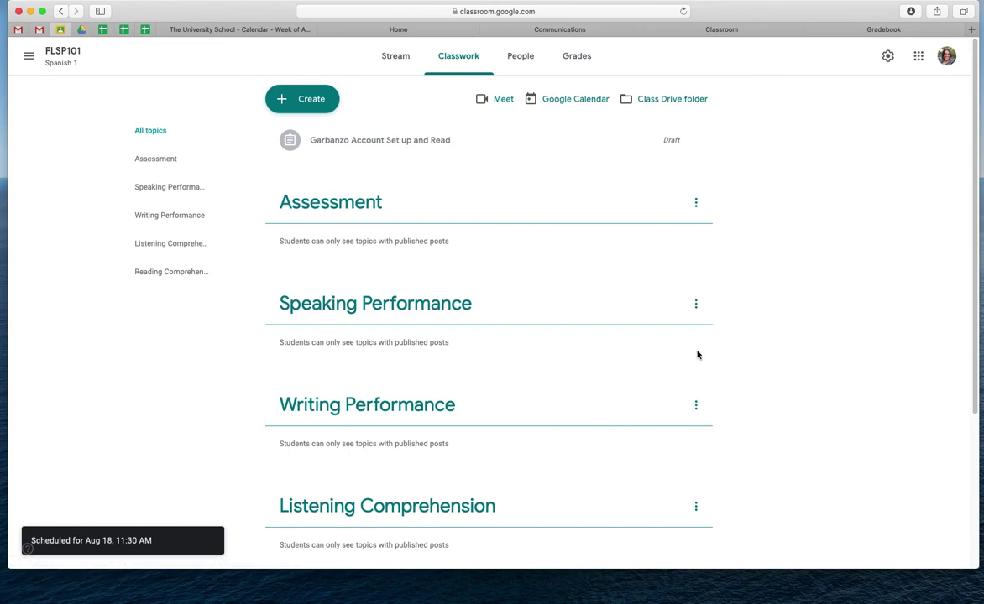
{"action": "scroll", "coordinate": [805, 373], "scroll_direction": "down", "scroll_amount": 3}
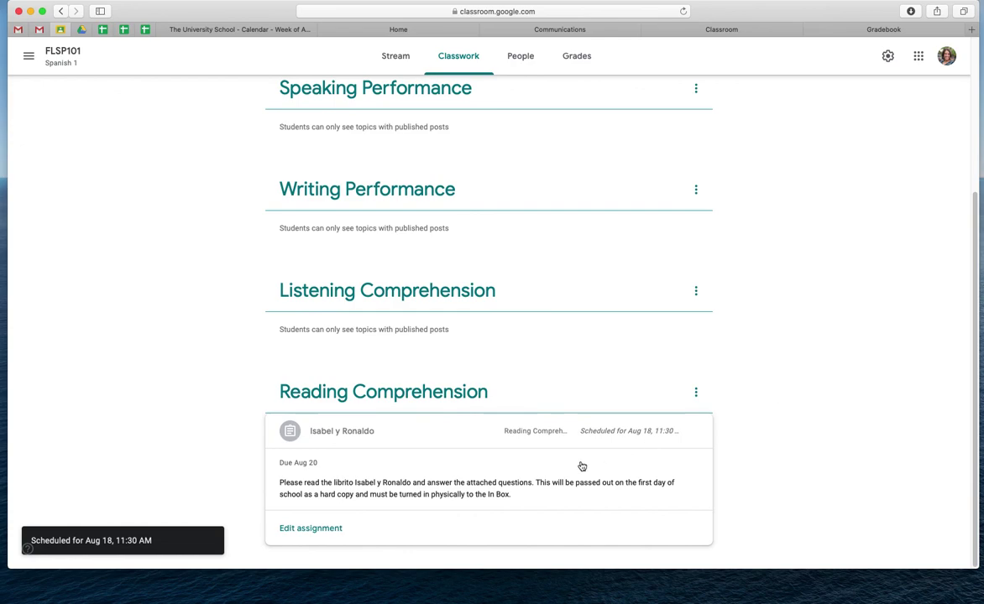